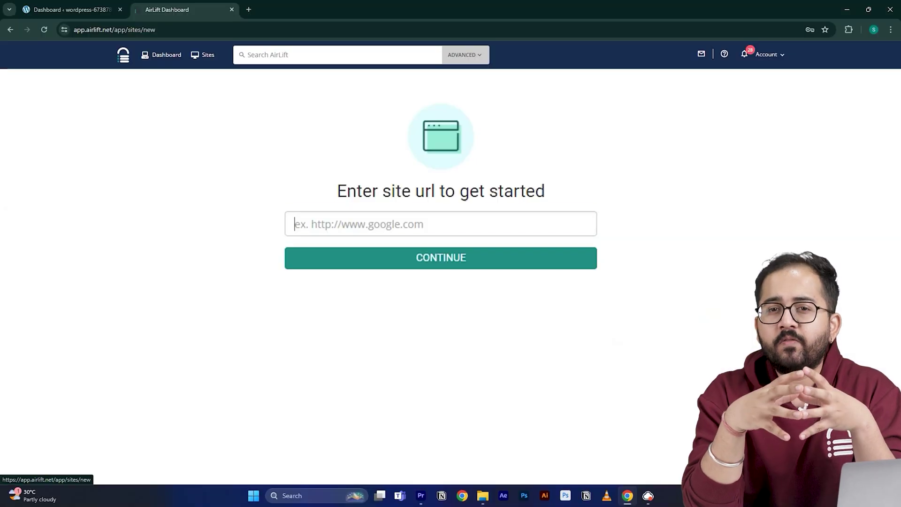
# Paste the WordPress site's address into Airlift's site URL field.
pyautogui.click(375, 224)
pyautogui.write('https://wordpress-673878-4448699.cloudwaysapps.com/')
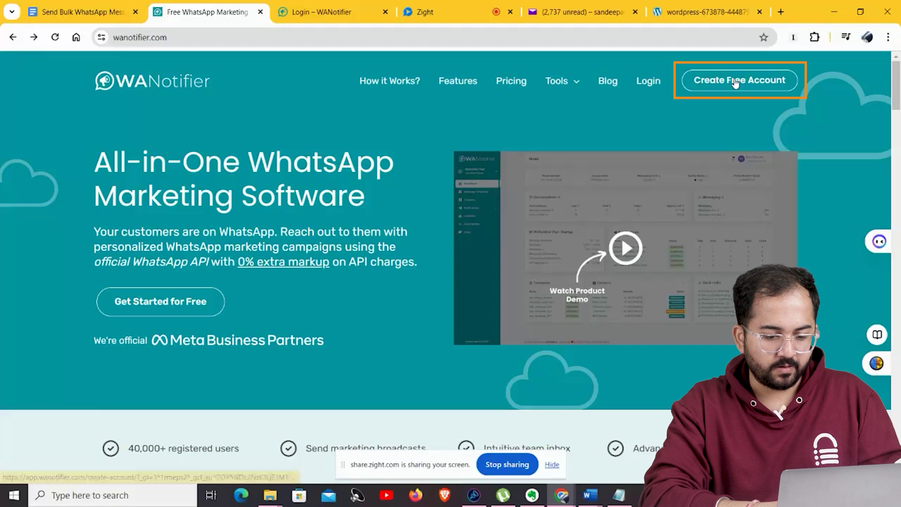
# Fill in and submit WANotifier's free account signup form.
pyautogui.click(736, 82)
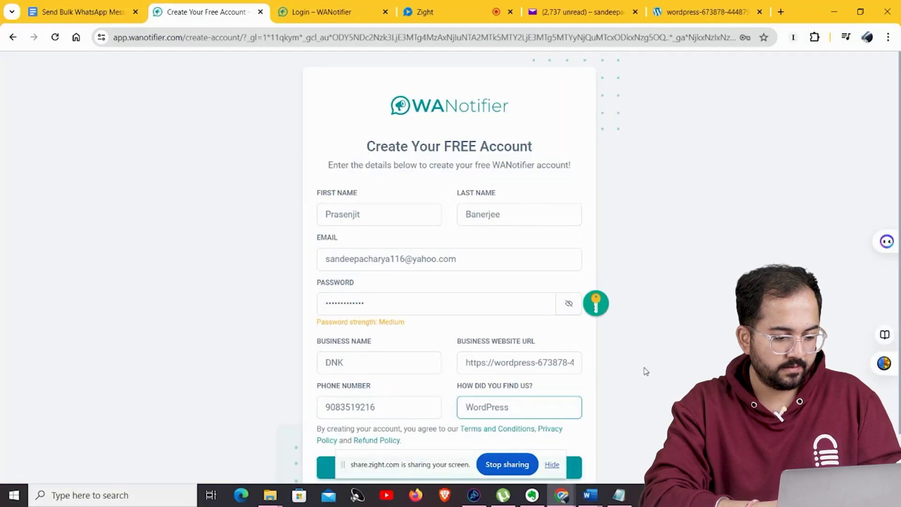
pyautogui.scroll(-1, 643, 370)
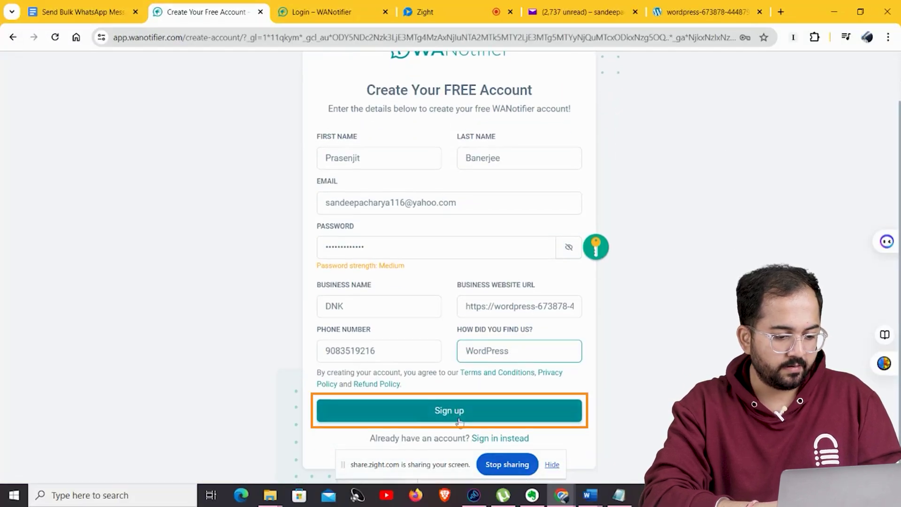
pyautogui.click(487, 416)
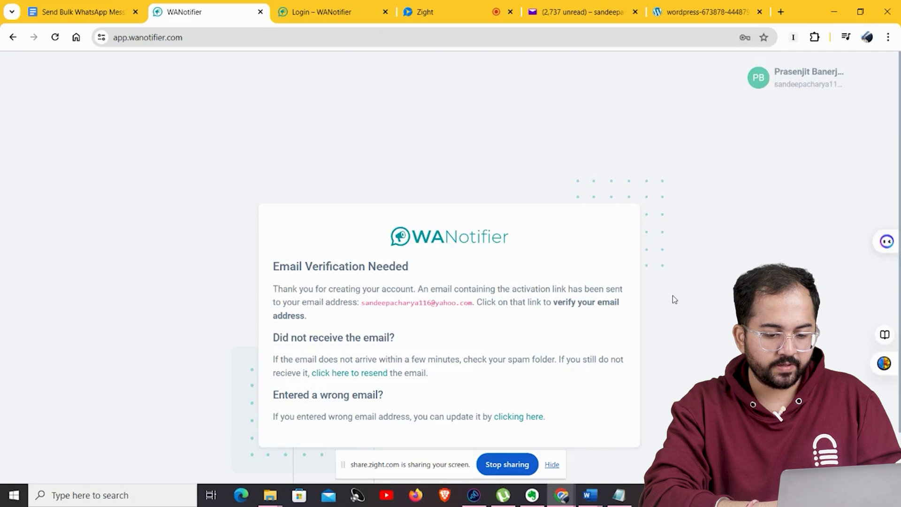
# In Yahoo Mail, open WANotifier's 'Verify Your Email Address' message and follow its verification link.
pyautogui.click(582, 12)
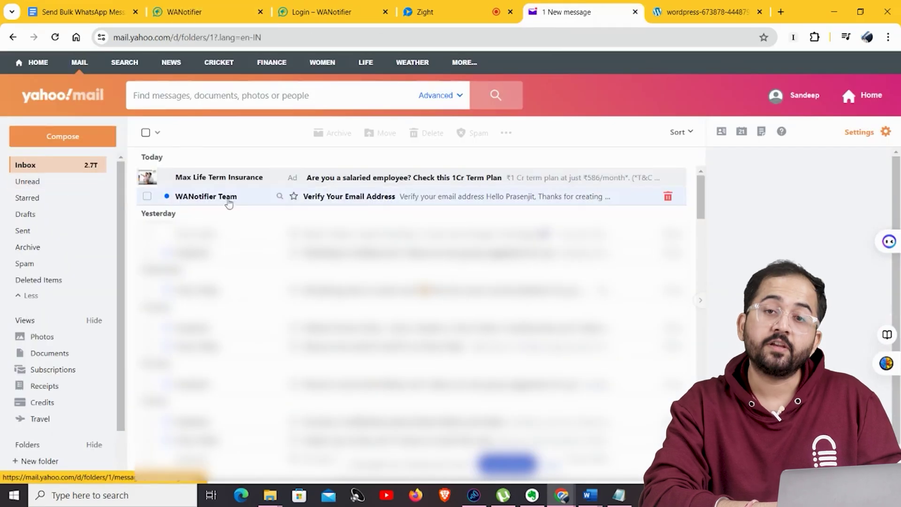
pyautogui.click(365, 198)
pyautogui.scroll(-2, 572, 320)
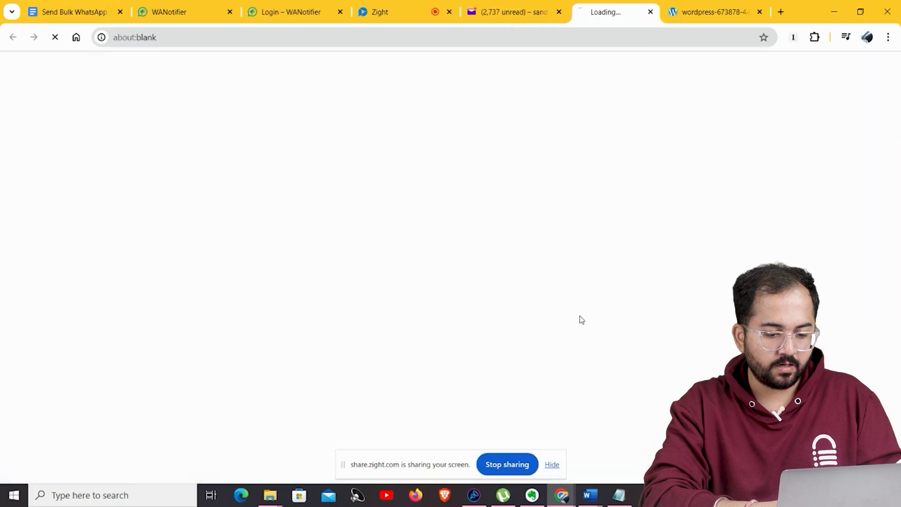
pyautogui.scroll(-2, 900, 178)
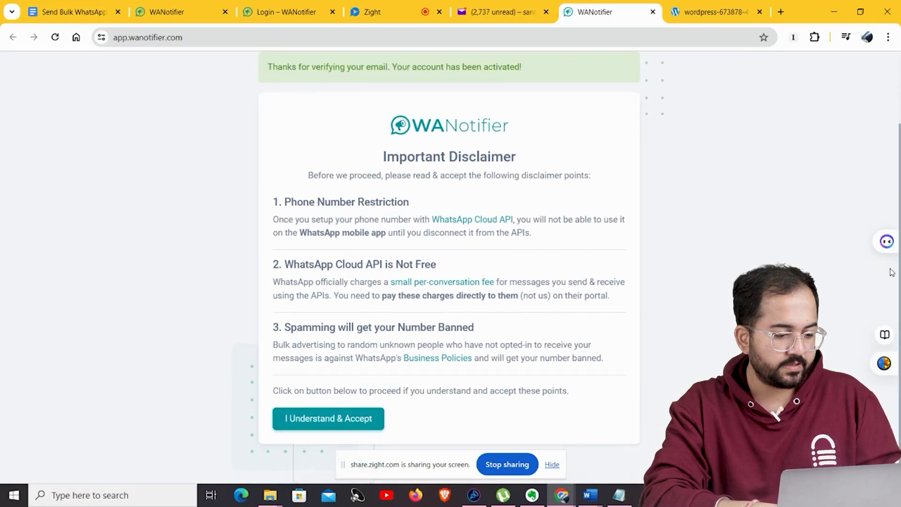
# Accept WANotifier's disclaimer and choose Connect using API credentials.
pyautogui.click(334, 419)
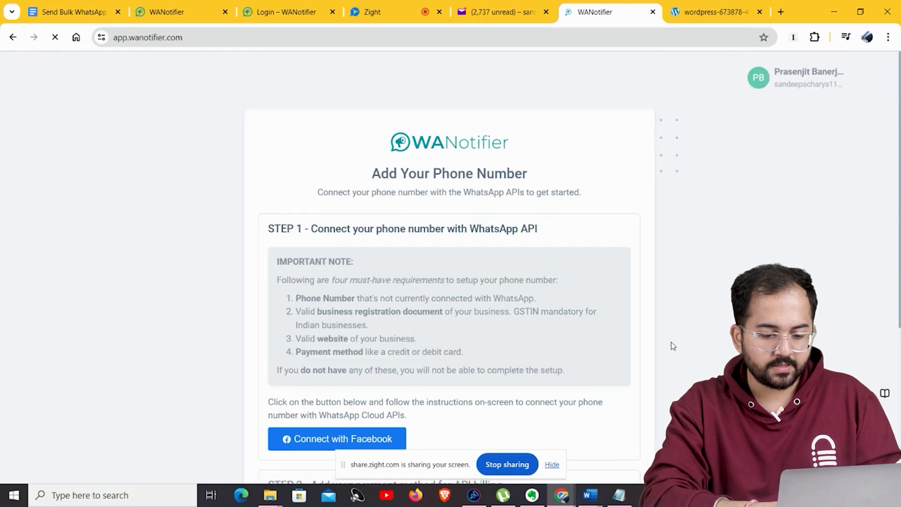
pyautogui.scroll(-2, 892, 193)
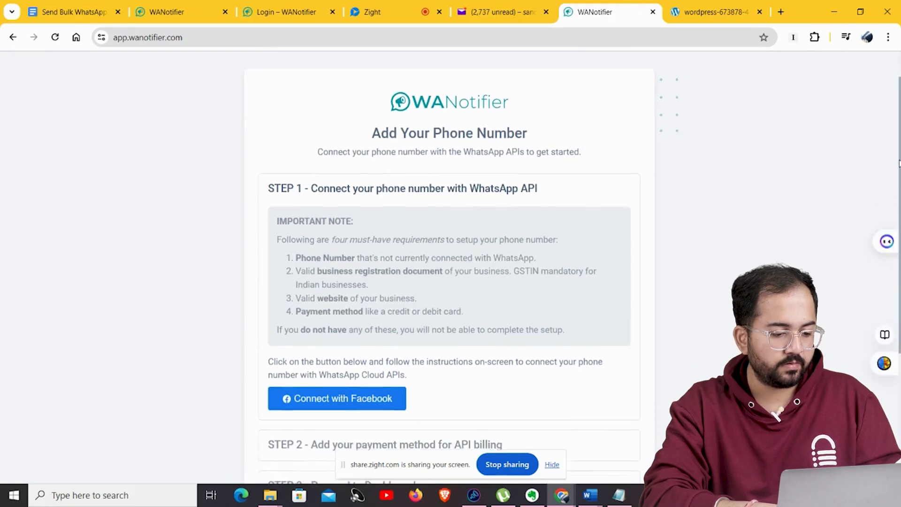
pyautogui.moveTo(899, 194); pyautogui.dragTo(897, 282)
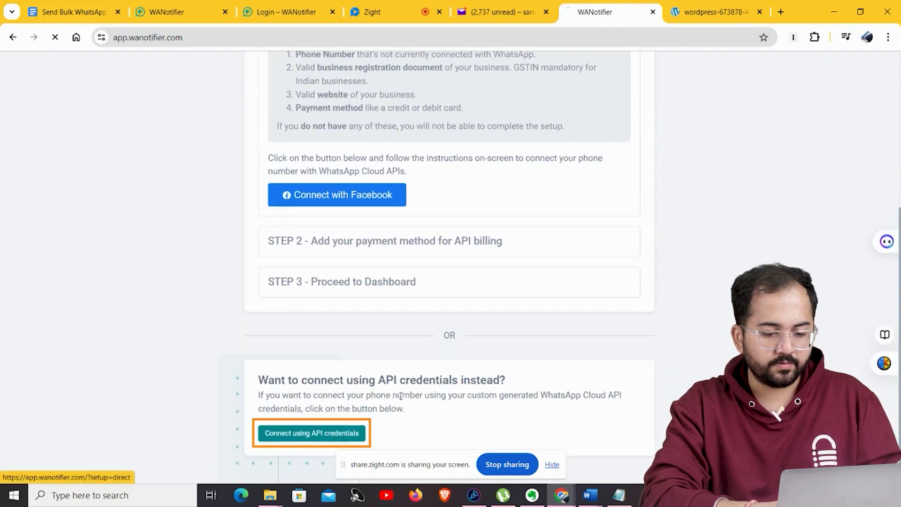
pyautogui.click(312, 433)
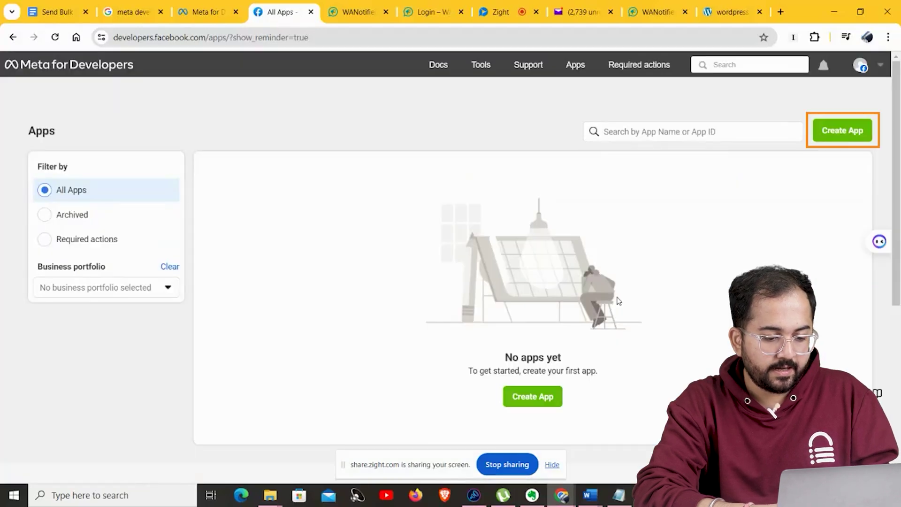
# Start a new Meta app under the existing business portfolio with the Other use case.
pyautogui.click(836, 134)
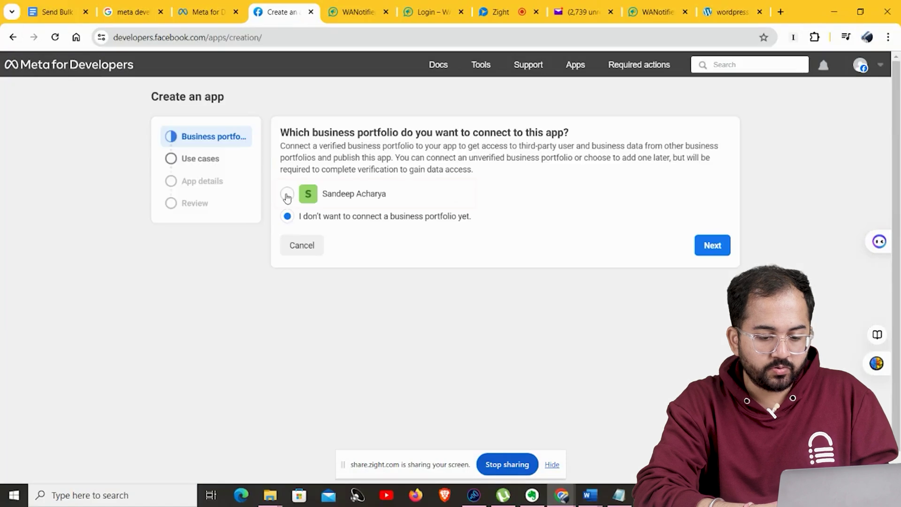
pyautogui.click(287, 194)
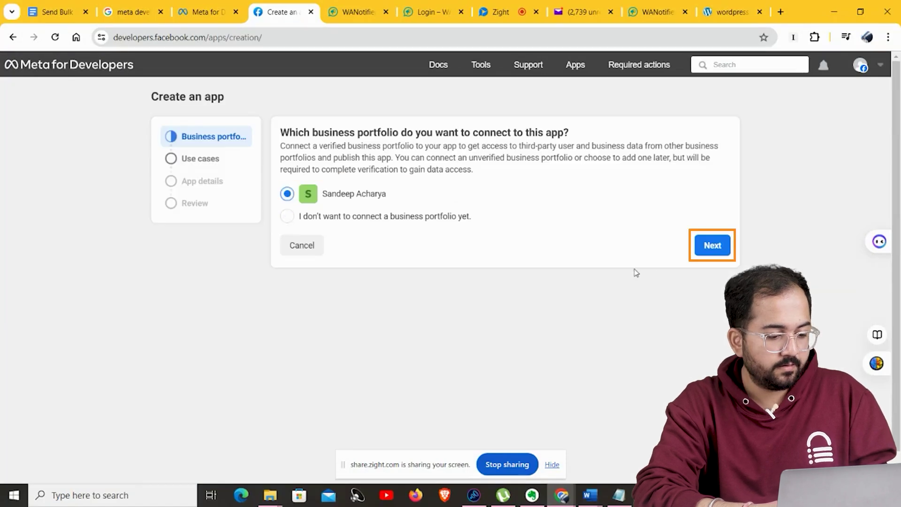
pyautogui.click(713, 246)
pyautogui.scroll(-1, 288, 405)
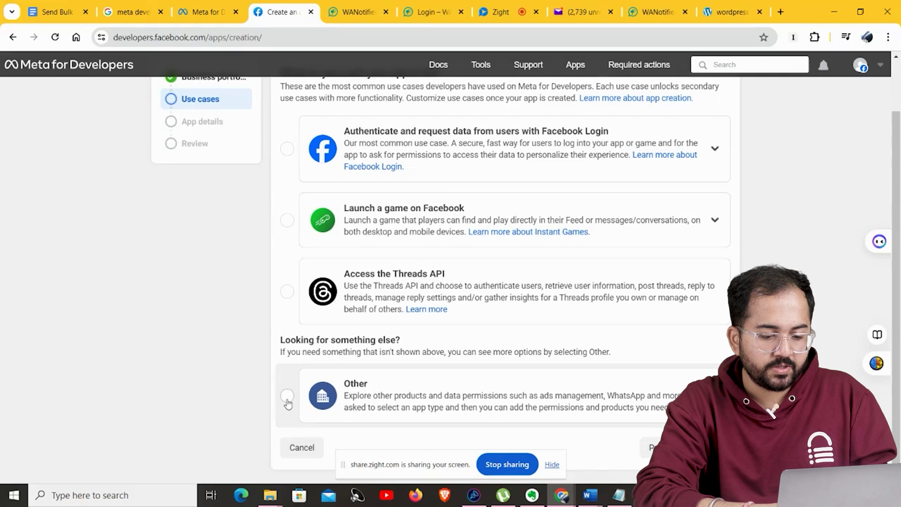
pyautogui.click(288, 399)
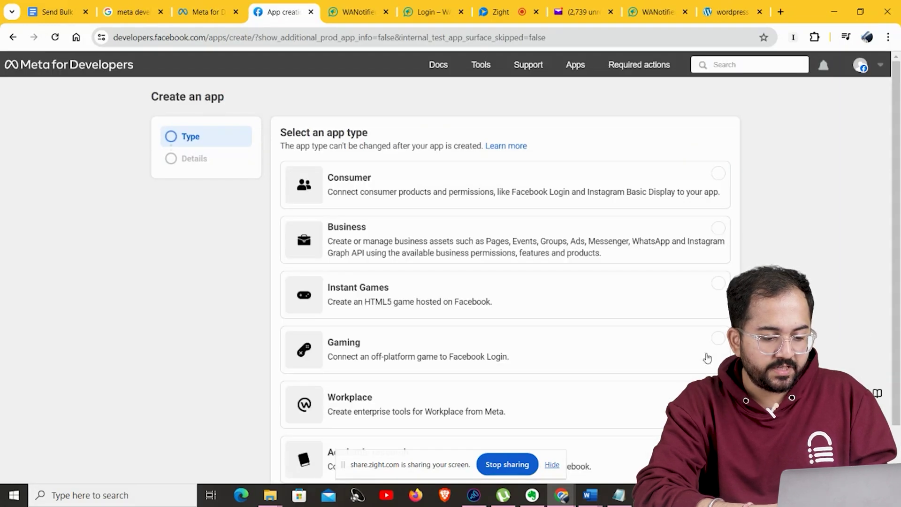
# Choose the Business app type, name the app DNK and create it.
pyautogui.click(680, 256)
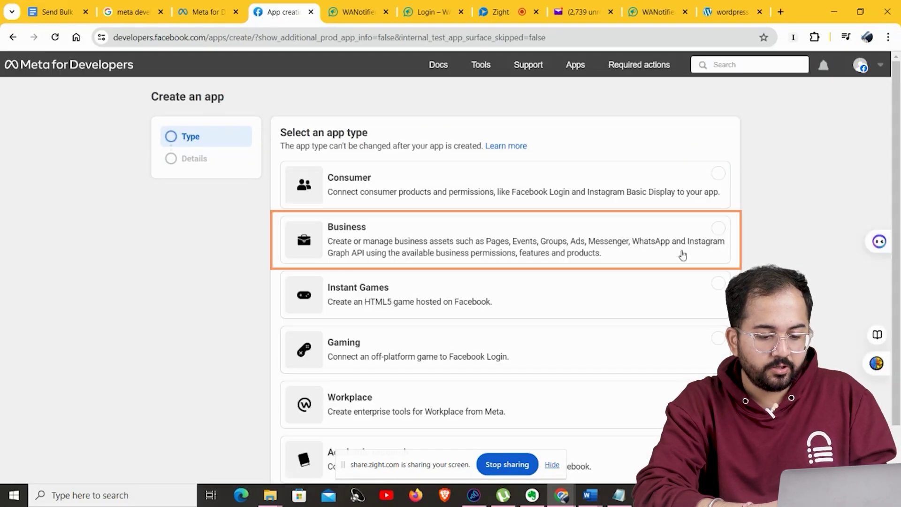
pyautogui.click(717, 229)
pyautogui.scroll(-1, 715, 231)
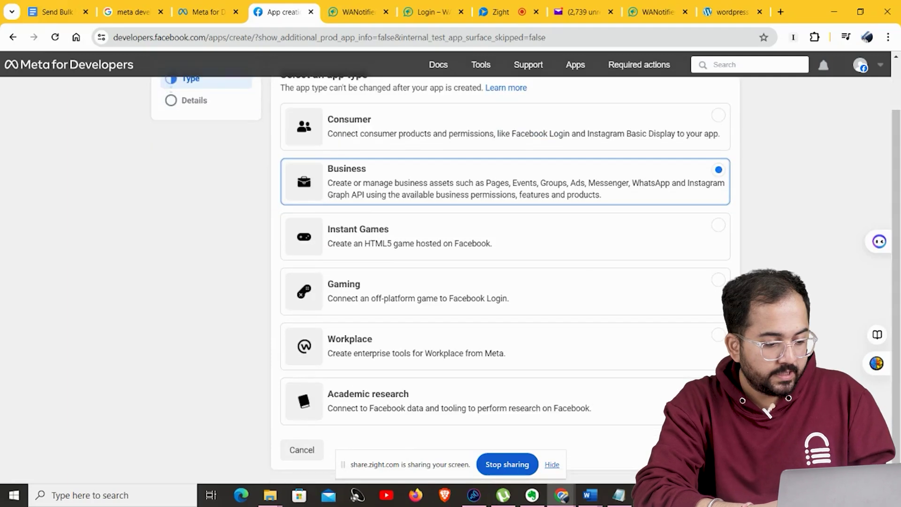
pyautogui.click(699, 450)
pyautogui.click(336, 134)
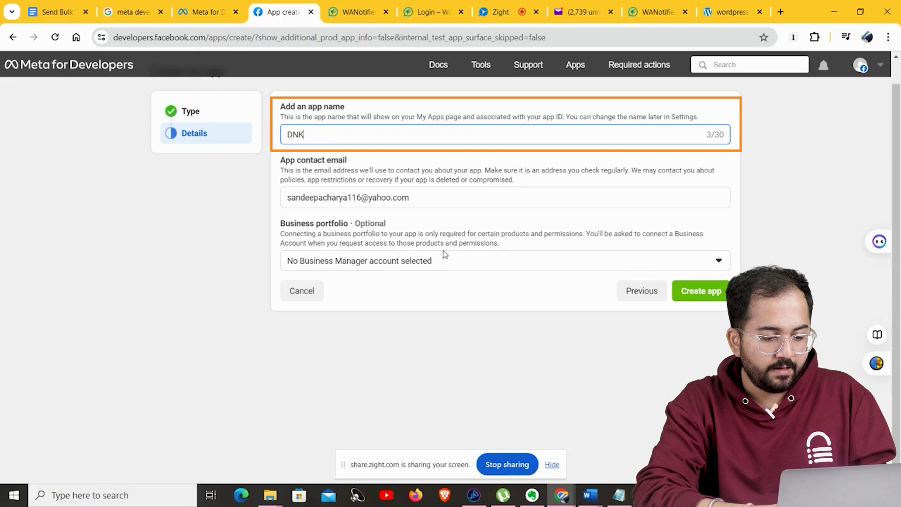
pyautogui.click(692, 303)
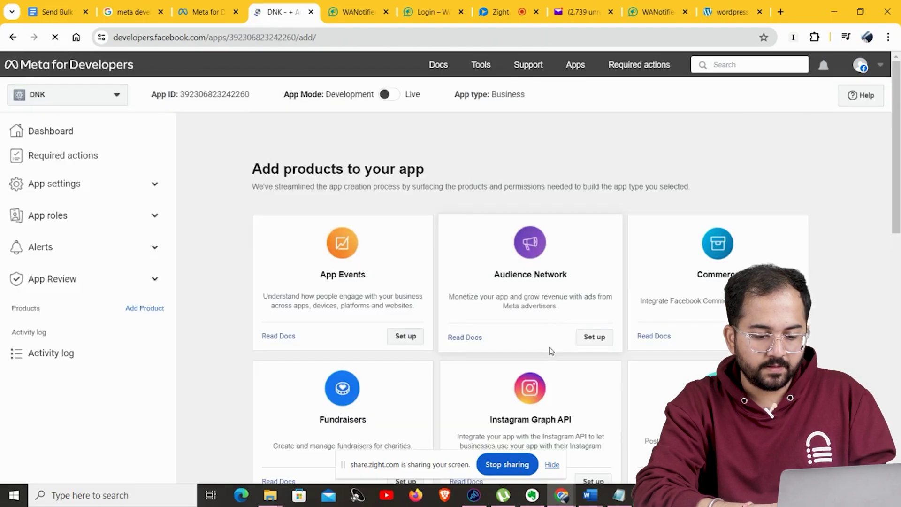
# Set up WhatsApp on the DNK app with the business portfolio and start using the API.
pyautogui.scroll(-8, 695, 283)
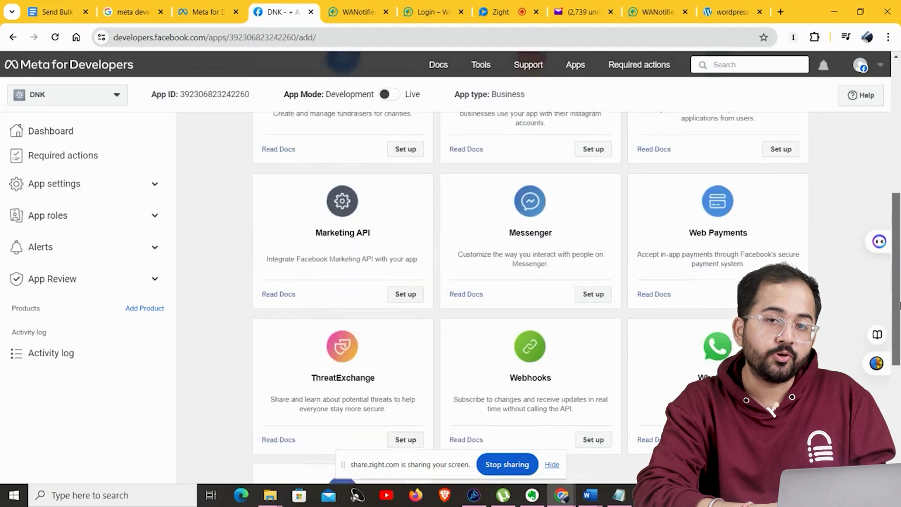
pyautogui.scroll(-1, 695, 283)
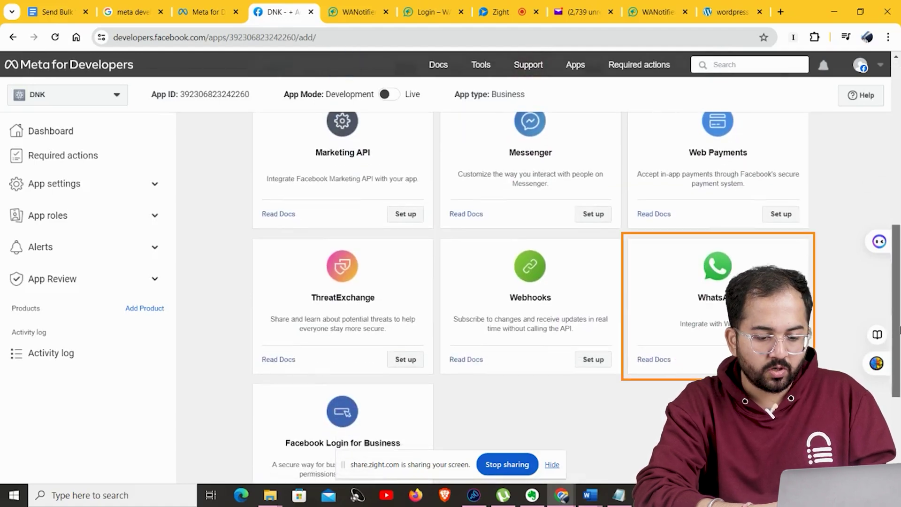
pyautogui.scroll(-1, 531, 291)
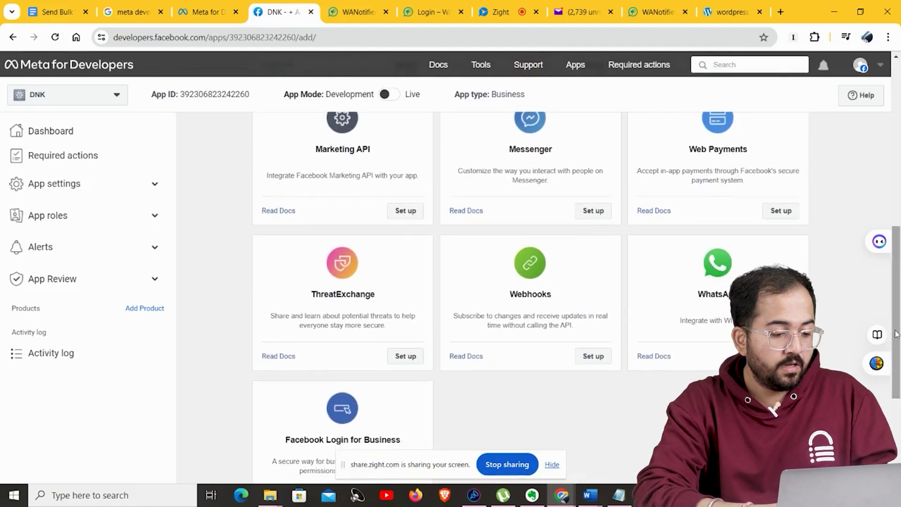
pyautogui.click(781, 356)
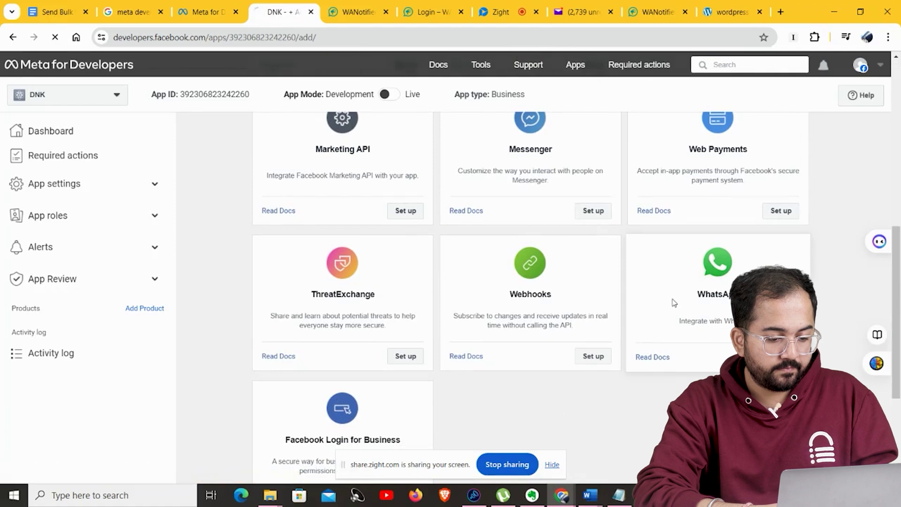
pyautogui.scroll(-1, 658, 367)
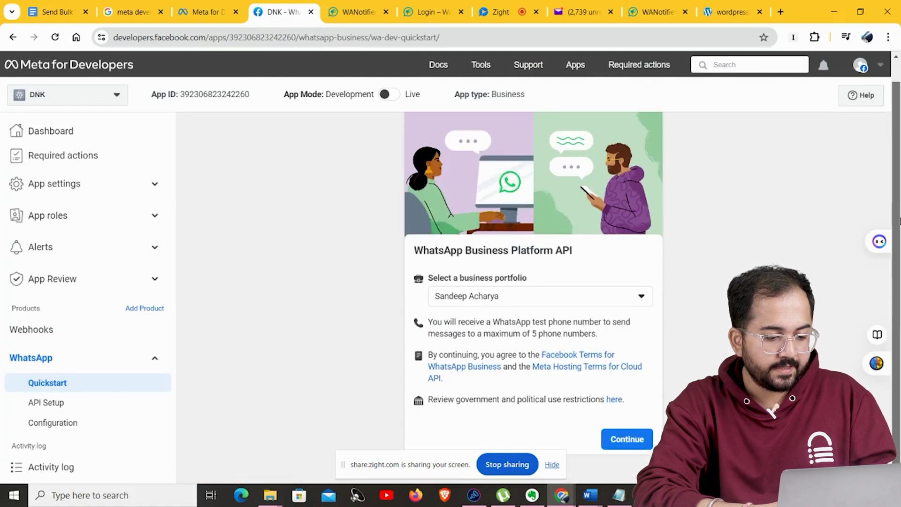
pyautogui.click(636, 442)
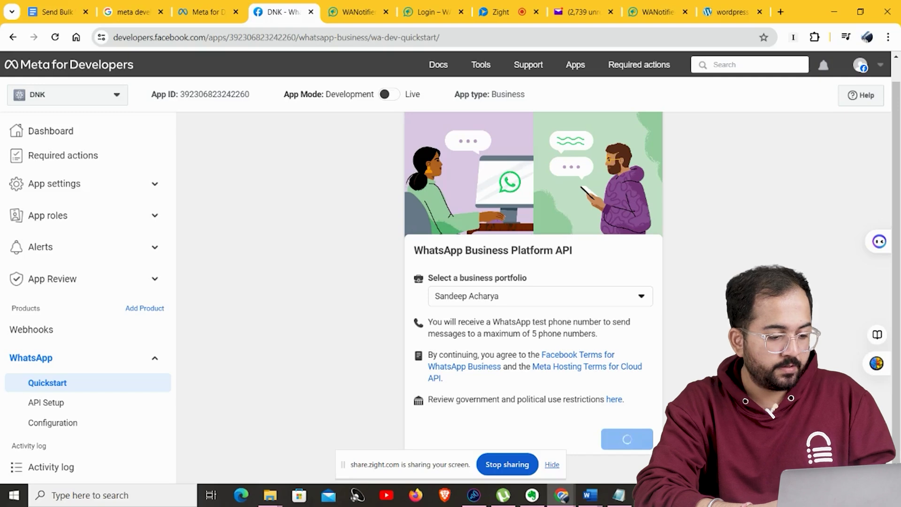
pyautogui.click(732, 245)
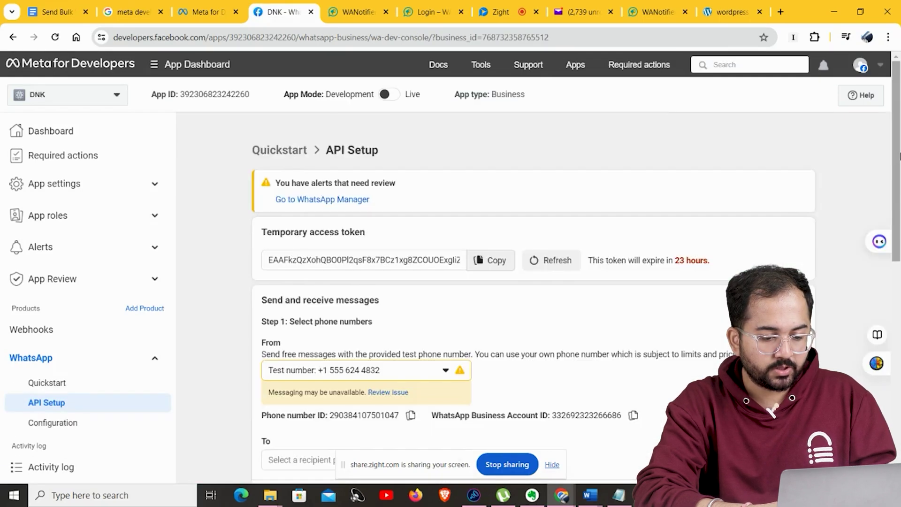
pyautogui.scroll(-5, 535, 282)
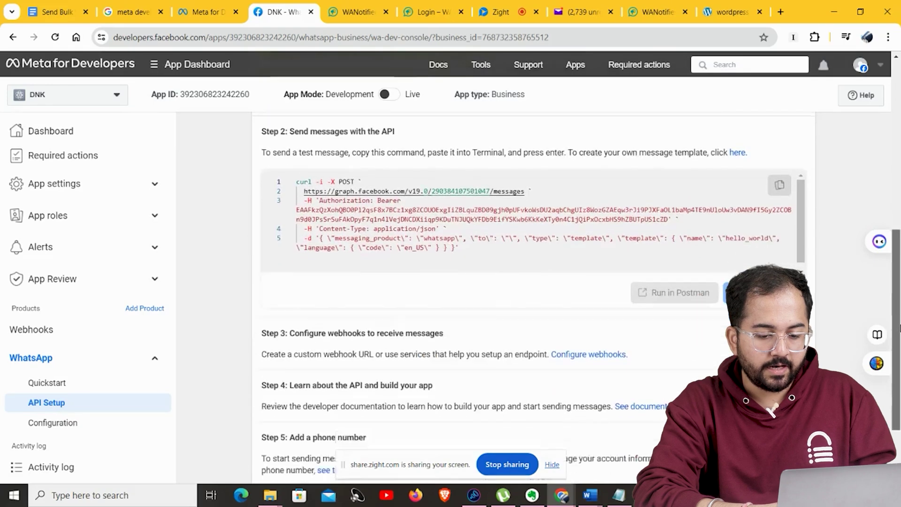
# Begin adding a real phone number with business name DNK, the website, and country India.
pyautogui.click(742, 364)
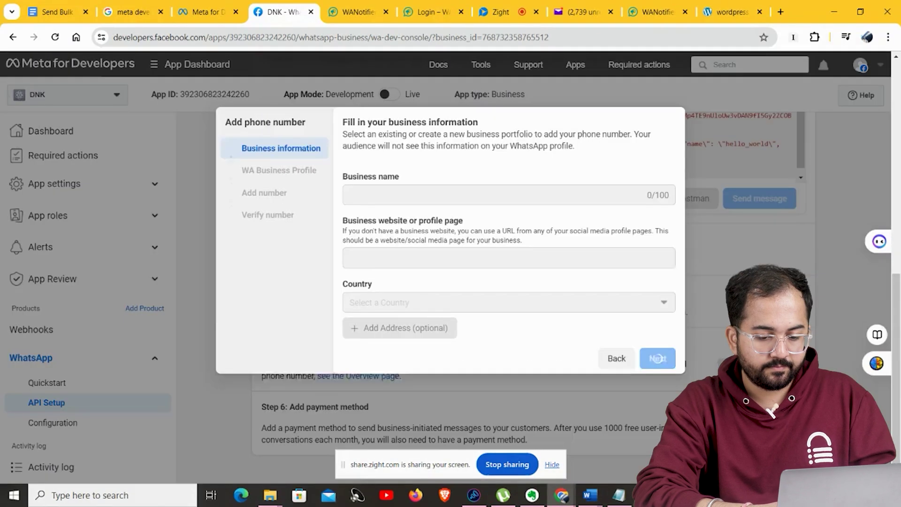
pyautogui.click(411, 204)
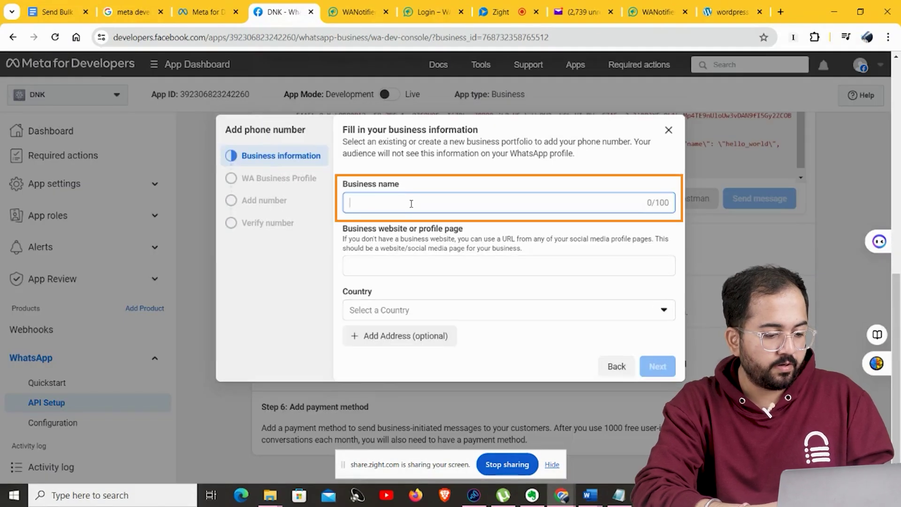
pyautogui.write('DNK')
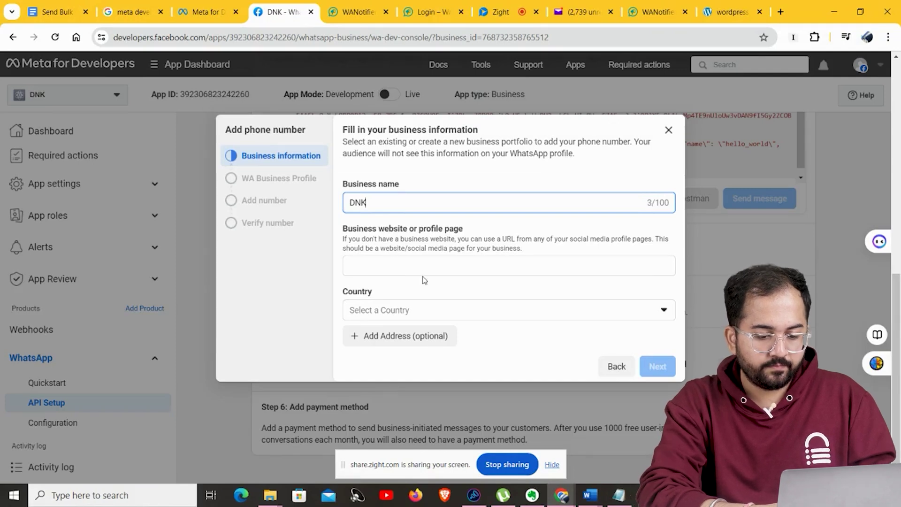
pyautogui.click(417, 264)
pyautogui.write('https://wordpress-673878-4448790.cloudwaysapps.com/')
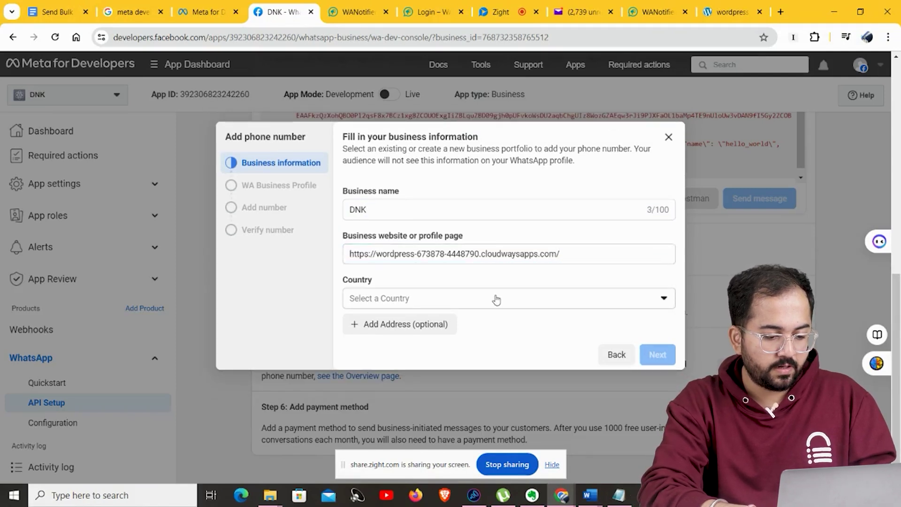
pyautogui.click(496, 299)
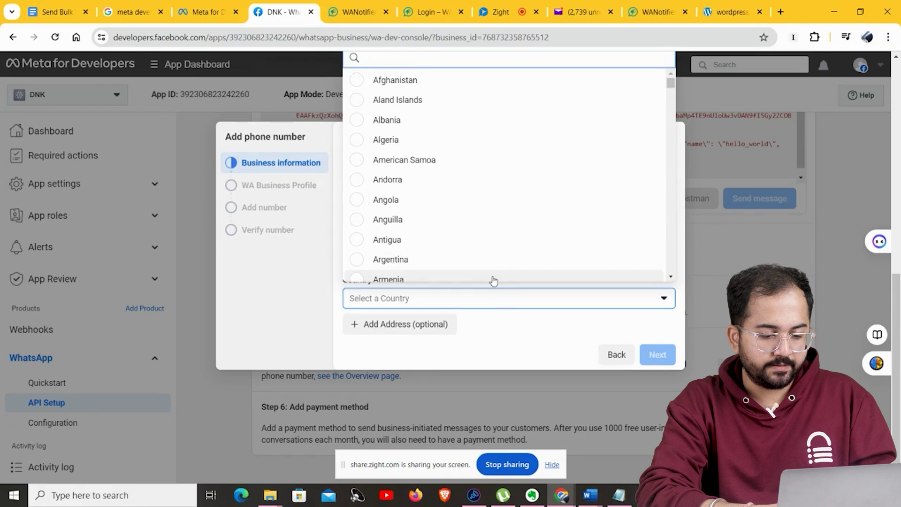
pyautogui.write('Indi')
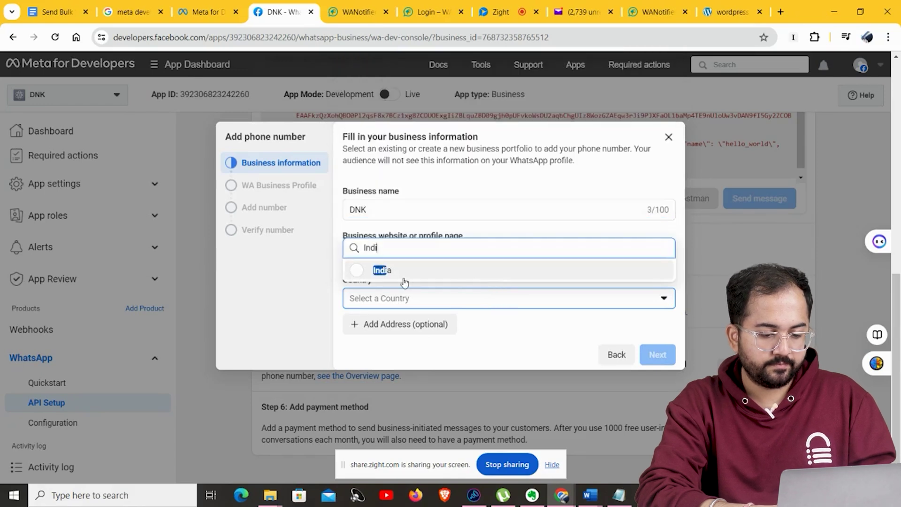
pyautogui.click(404, 273)
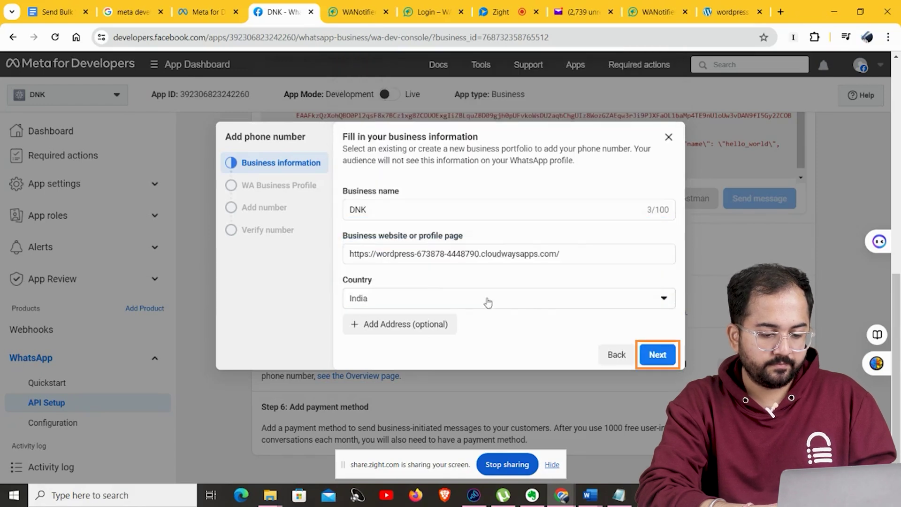
pyautogui.click(658, 354)
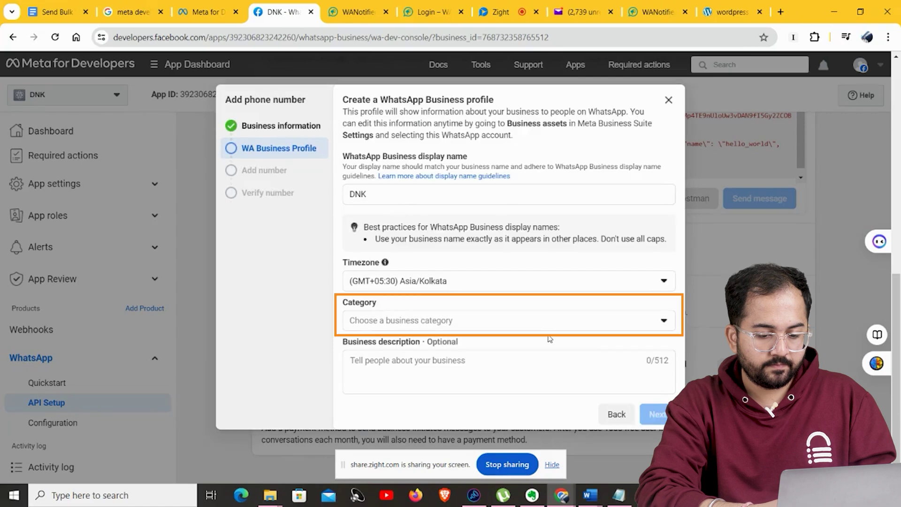
# Give the WhatsApp business profile the Shopping and Retail category and submit it.
pyautogui.click(665, 320)
pyautogui.moveTo(672, 229); pyautogui.dragTo(671, 276)
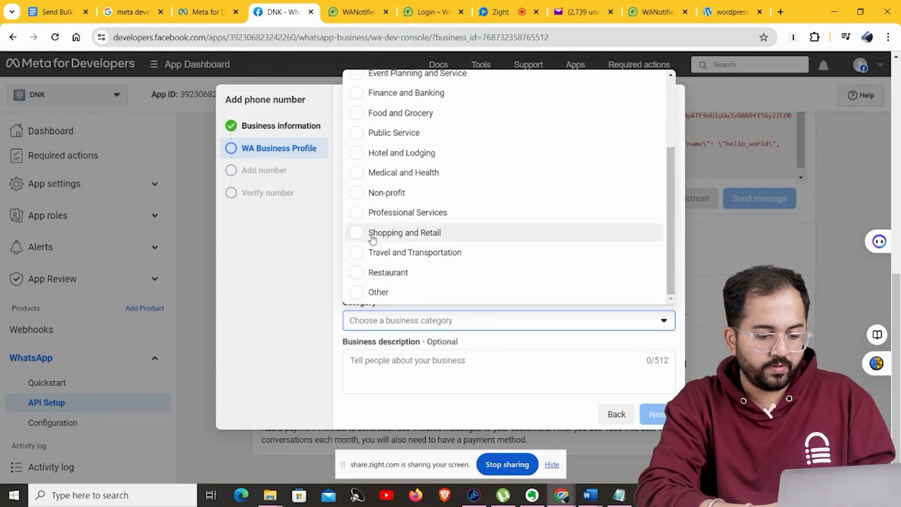
pyautogui.click(354, 232)
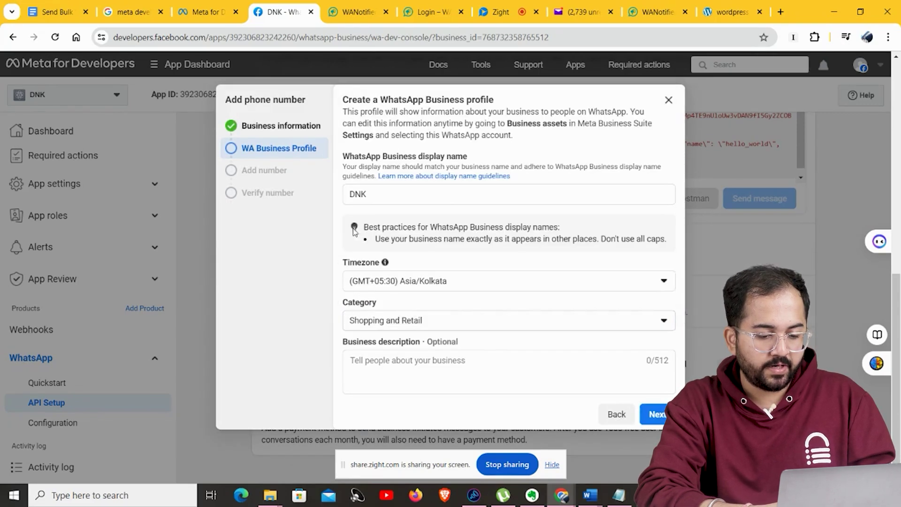
pyautogui.click(653, 414)
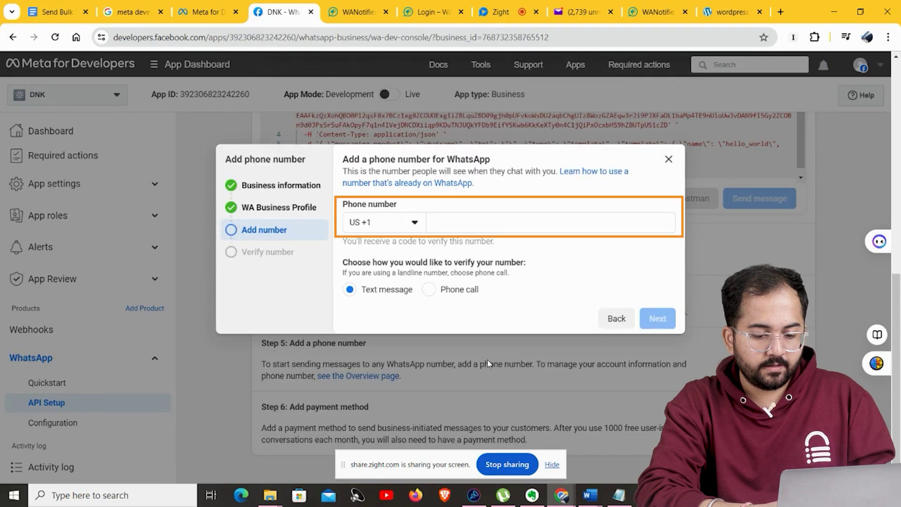
# Add an India +91 phone number, verify it with the 6-digit SMS code, and keep DNK as sender.
pyautogui.click(384, 223)
pyautogui.write('india')
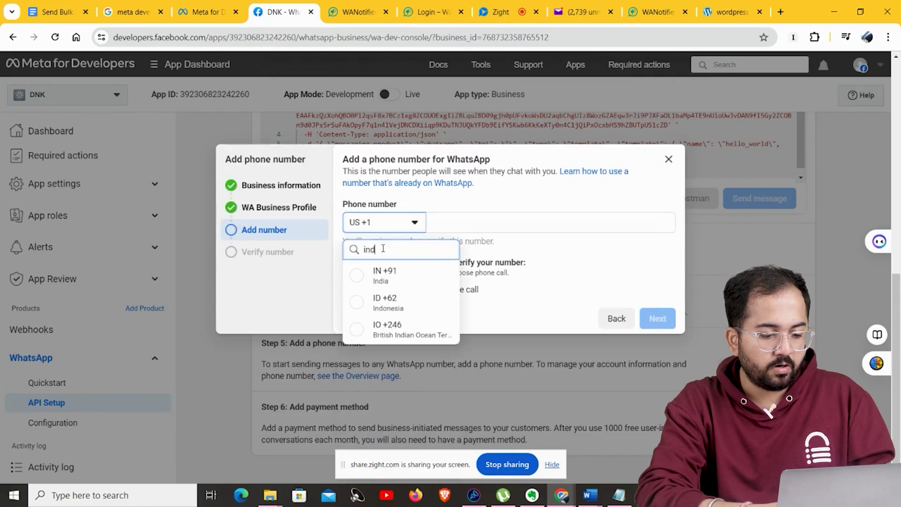
pyautogui.click(376, 275)
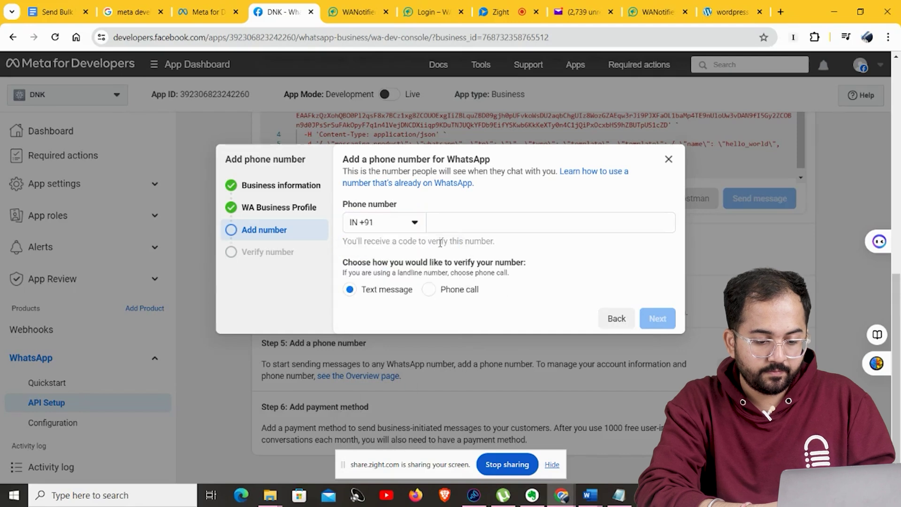
pyautogui.click(657, 319)
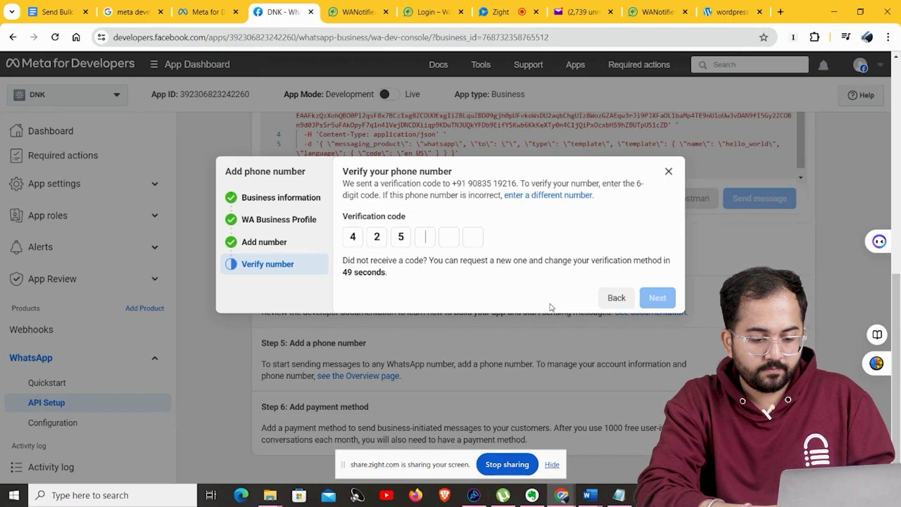
pyautogui.click(657, 297)
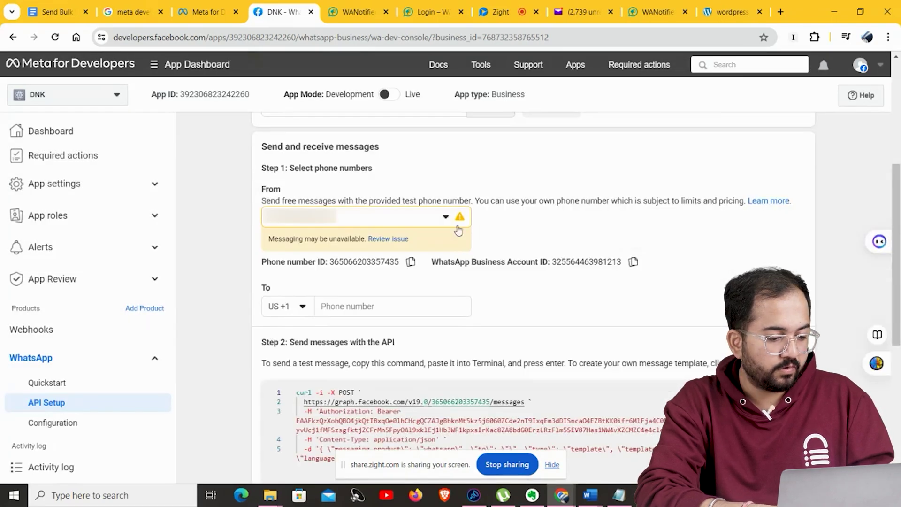
pyautogui.click(447, 218)
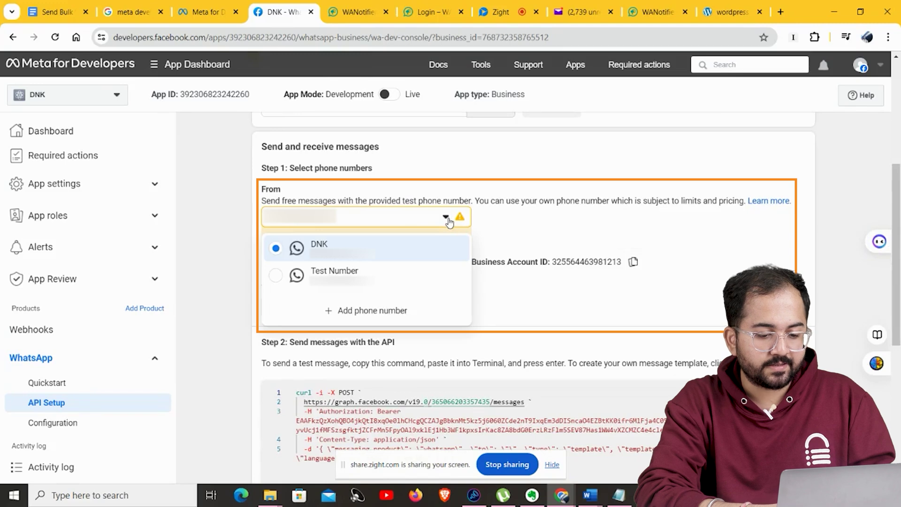
pyautogui.click(424, 249)
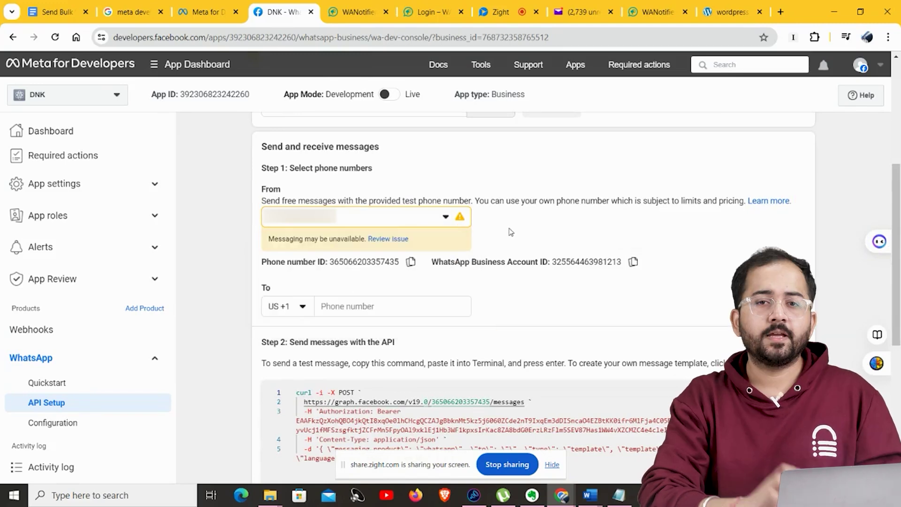
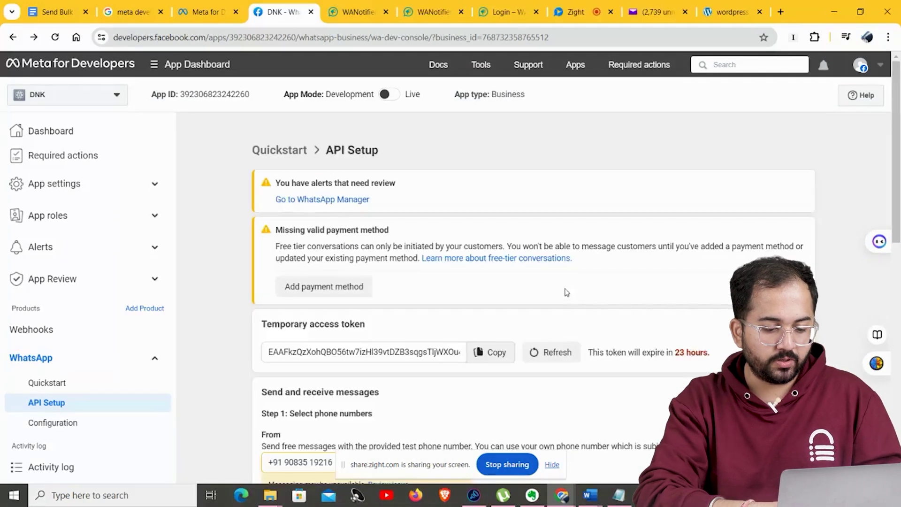
# On the WhatsApp Configuration page, paste WANotifier's callback URL into the webhook Callback URL field.
pyautogui.click(101, 423)
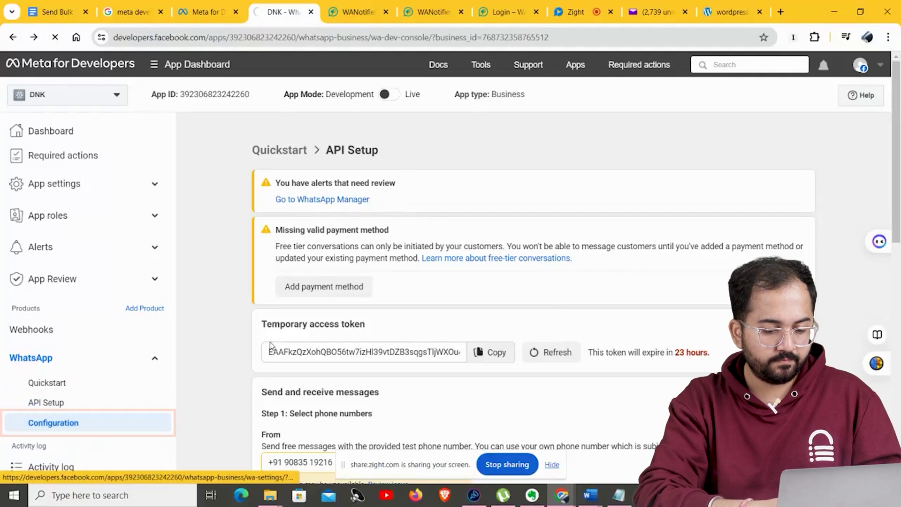
pyautogui.click(790, 237)
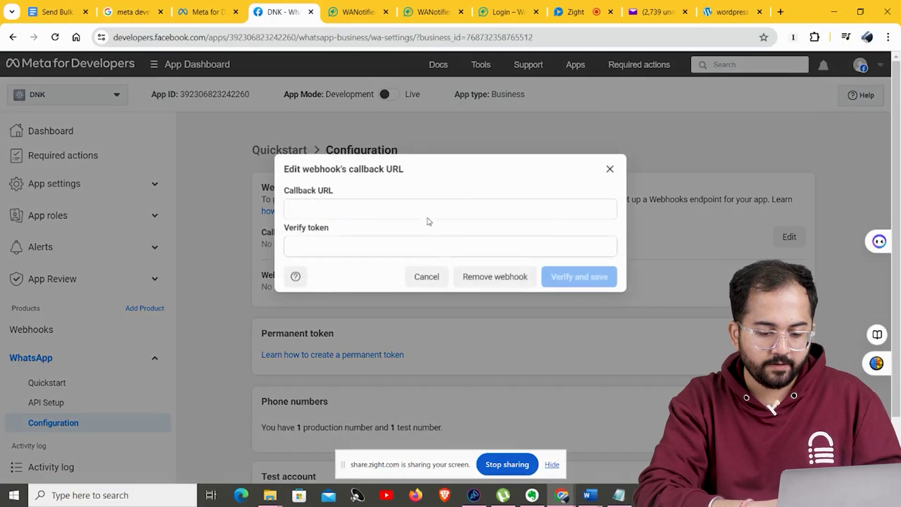
pyautogui.click(347, 19)
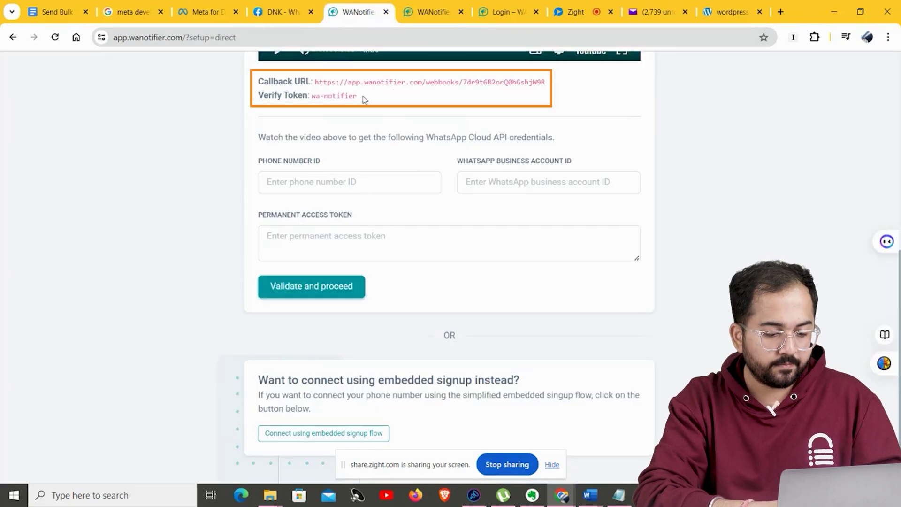
pyautogui.moveTo(547, 83); pyautogui.dragTo(317, 83)
pyautogui.hotkey('ctrl', 'c')
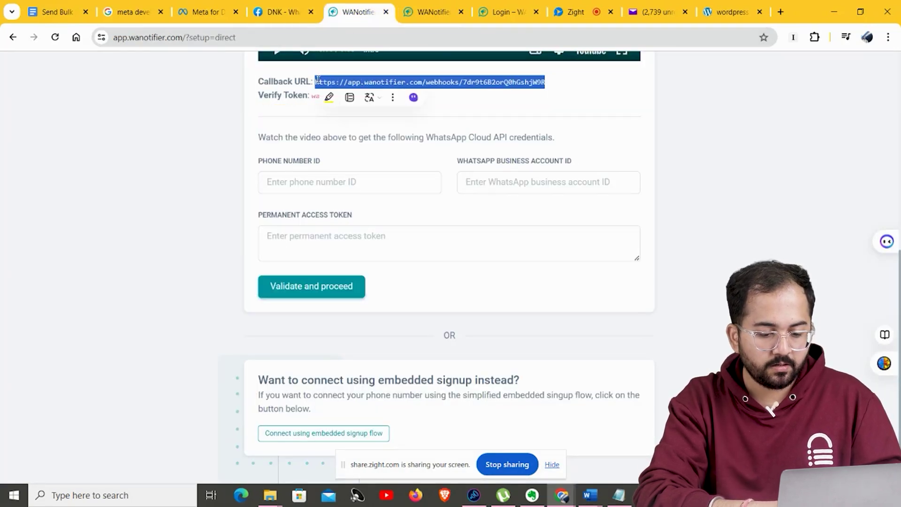
pyautogui.click(281, 12)
pyautogui.click(317, 205)
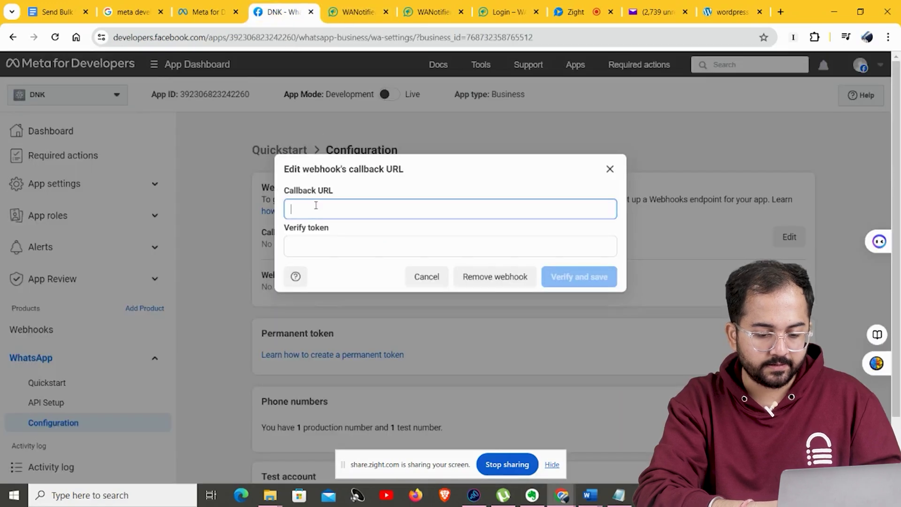
pyautogui.hotkey('ctrl', 'v')
# Paste WANotifier's verify token into the Verify token field, then verify and save the webhook.
pyautogui.click(358, 12)
pyautogui.moveTo(357, 96); pyautogui.dragTo(313, 96)
pyautogui.hotkey('ctrl', 'c')
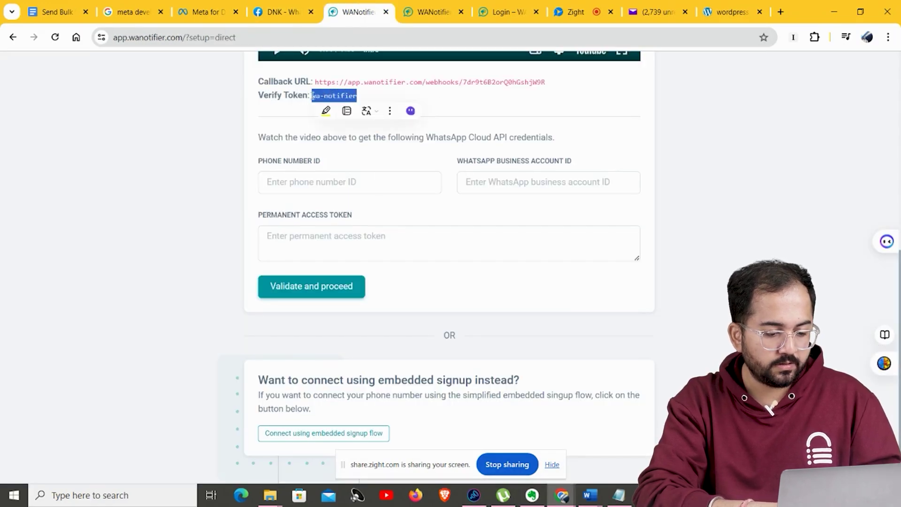
pyautogui.click(282, 12)
pyautogui.click(330, 247)
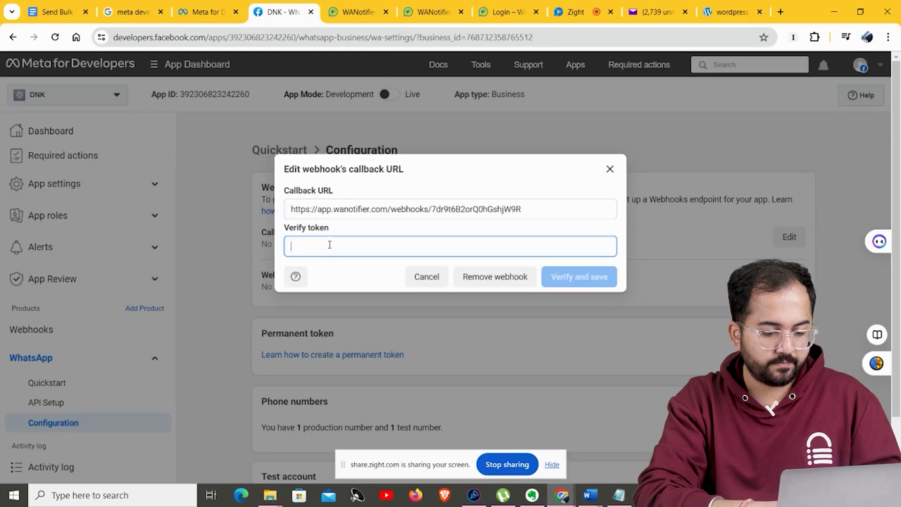
pyautogui.hotkey('ctrl', 'v')
pyautogui.click(578, 276)
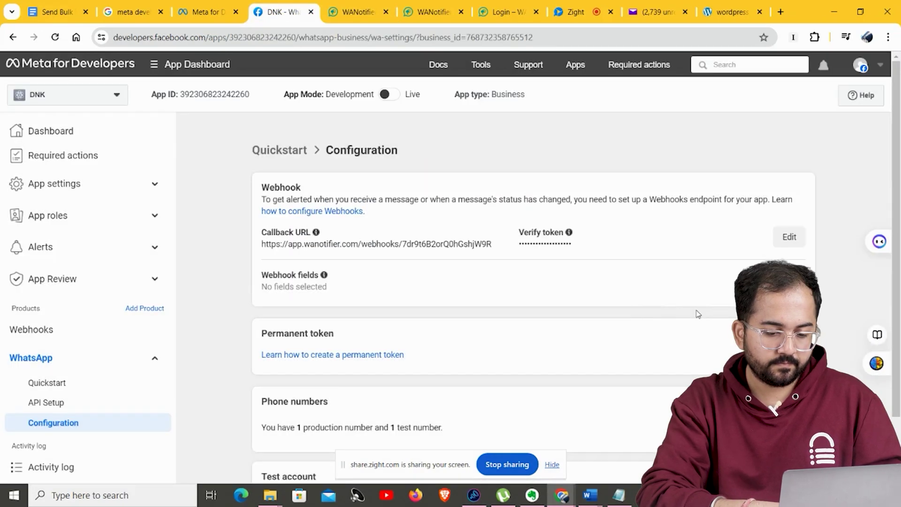
# Subscribe the webhook to account_alerts through message_template_quality_update in the Webhook fields list.
pyautogui.click(757, 284)
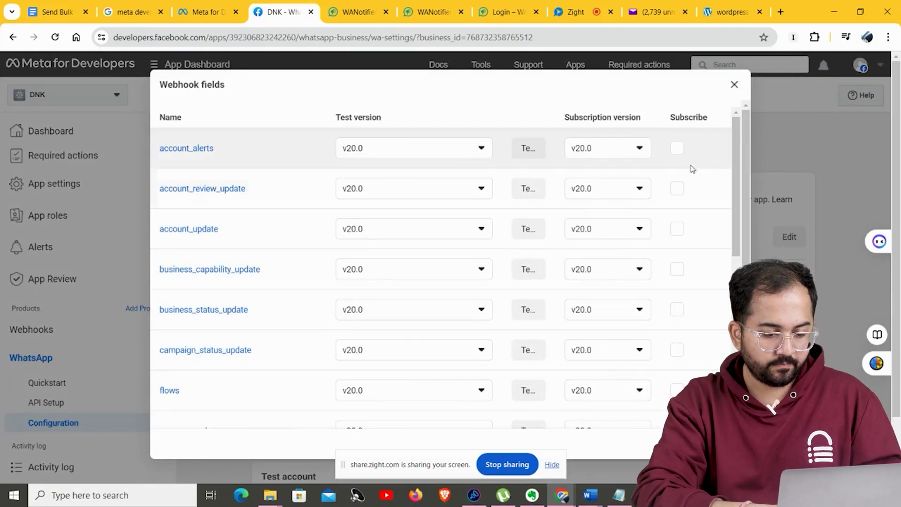
pyautogui.click(678, 149)
pyautogui.click(679, 214)
pyautogui.click(677, 254)
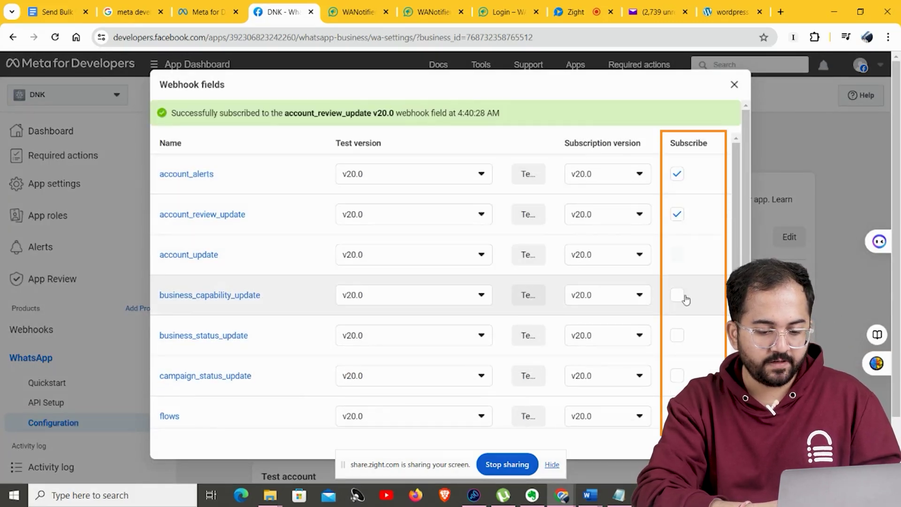
pyautogui.click(677, 295)
pyautogui.click(677, 335)
pyautogui.scroll(-1, 680, 336)
pyautogui.scroll(-1, 677, 329)
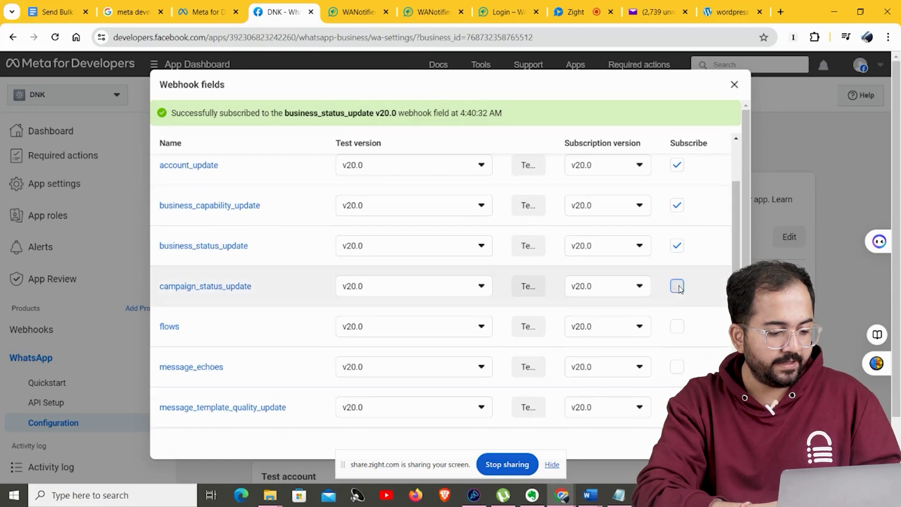
pyautogui.click(677, 286)
pyautogui.click(677, 322)
pyautogui.click(677, 364)
pyautogui.click(677, 407)
# Subscribe to the remaining fields, message_template_status_update through security, and close the list.
pyautogui.scroll(-5, 677, 328)
pyautogui.click(677, 222)
pyautogui.click(677, 262)
pyautogui.click(677, 303)
pyautogui.click(677, 343)
pyautogui.scroll(-2, 677, 344)
pyautogui.click(677, 316)
pyautogui.click(677, 356)
pyautogui.click(677, 396)
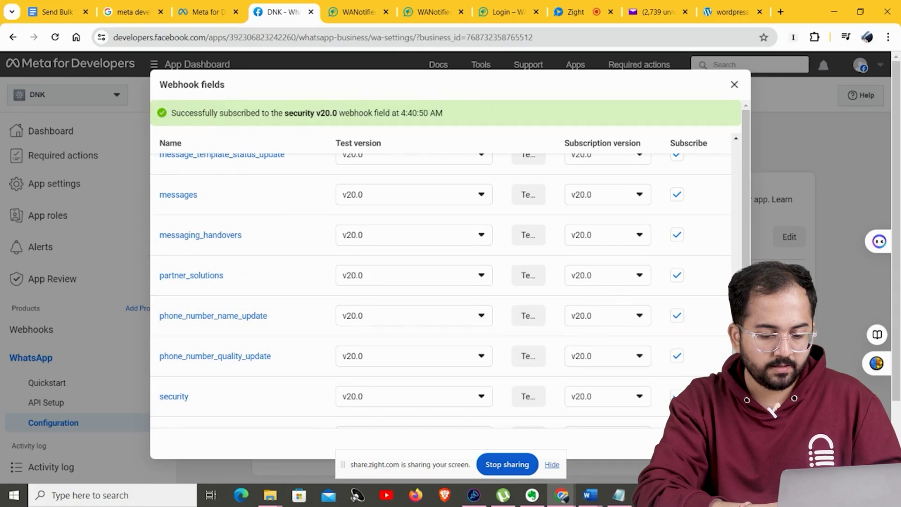
pyautogui.press('Escape')
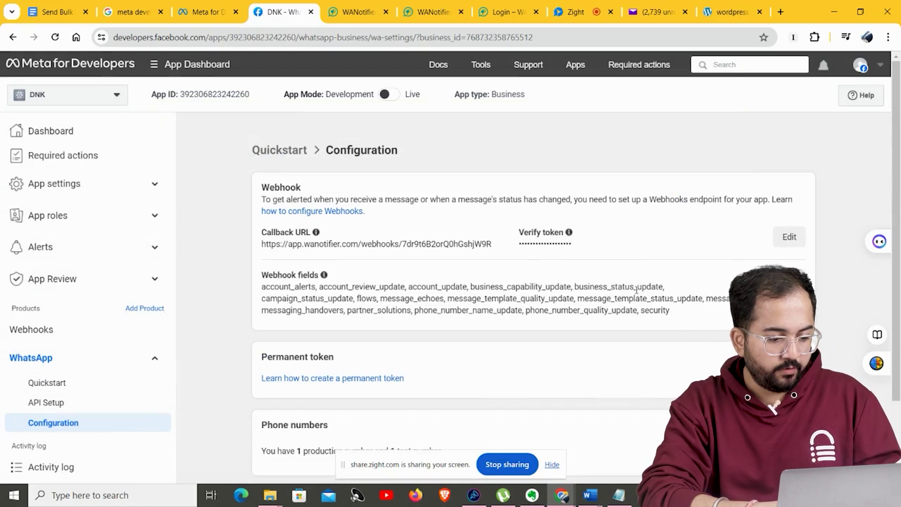
pyautogui.hotkey('alt', 'Left')
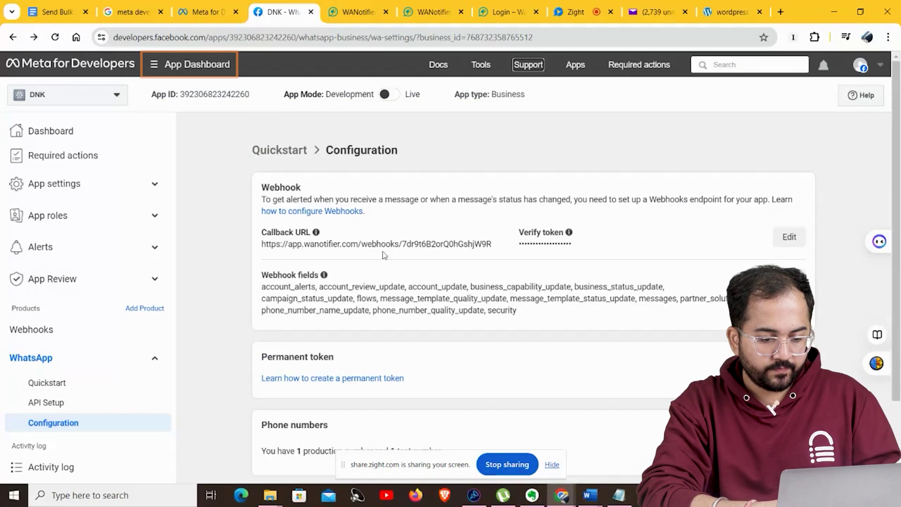
# In Business Settings > System users, start adding a system user and accept the non-discrimination policy.
pyautogui.click(159, 67)
pyautogui.click(78, 135)
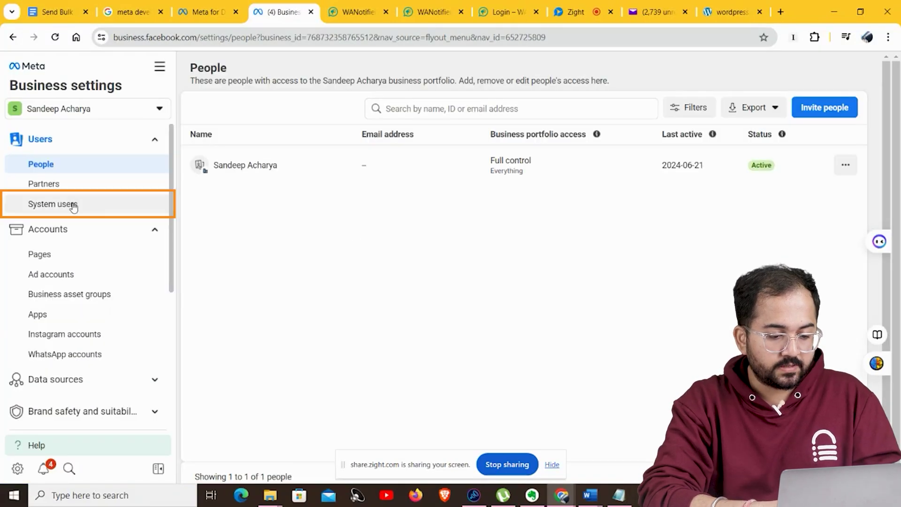
pyautogui.click(75, 204)
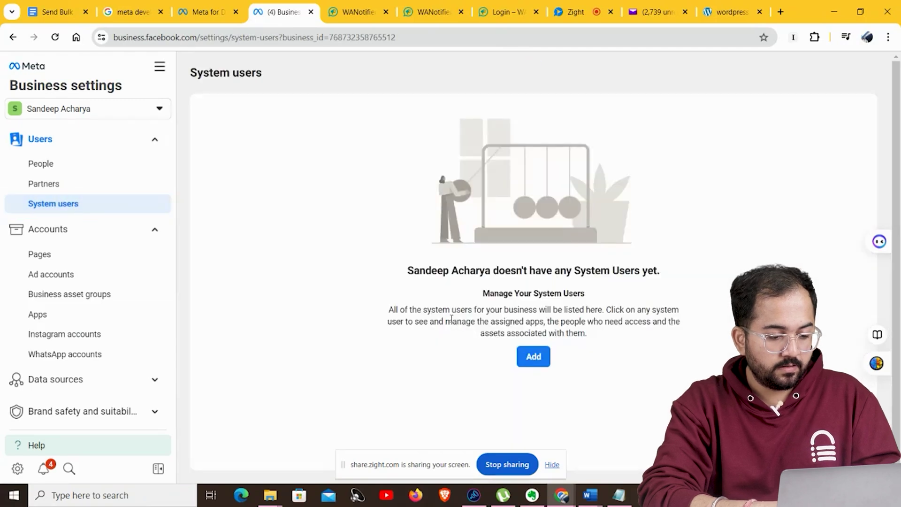
pyautogui.click(534, 357)
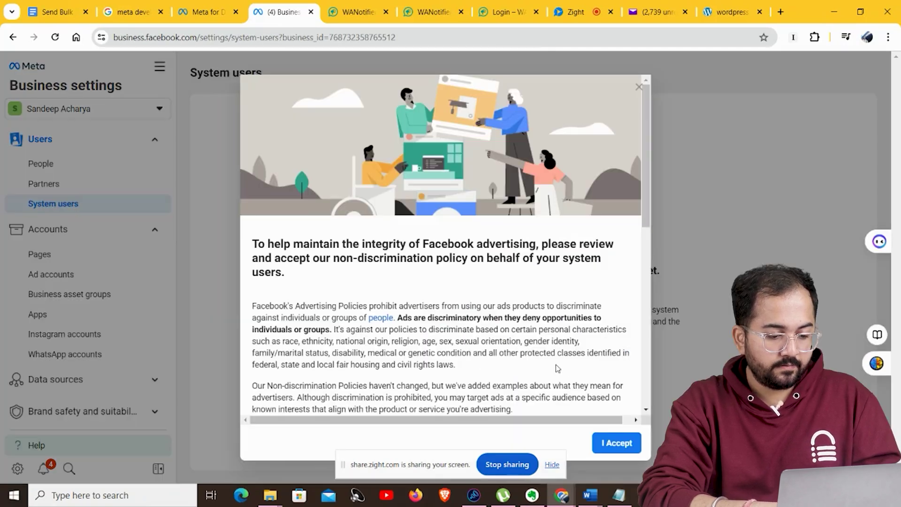
pyautogui.scroll(-10, 586, 375)
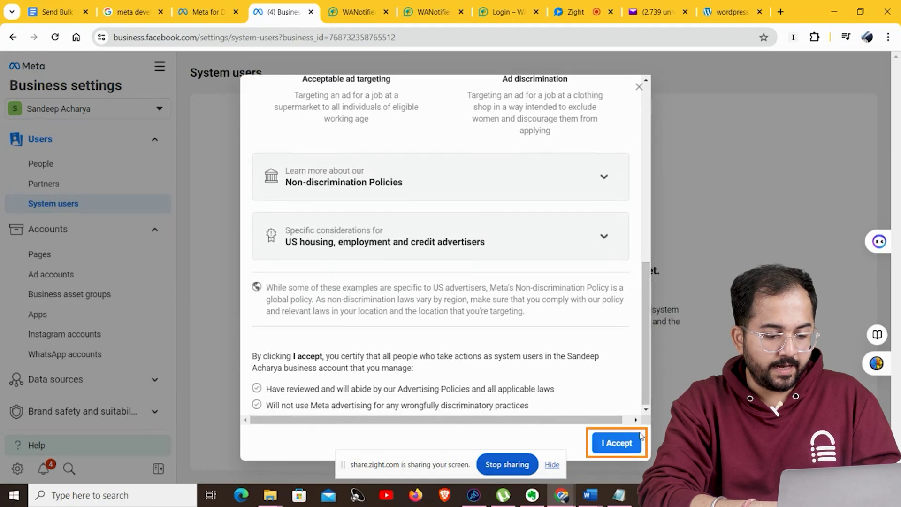
pyautogui.click(617, 443)
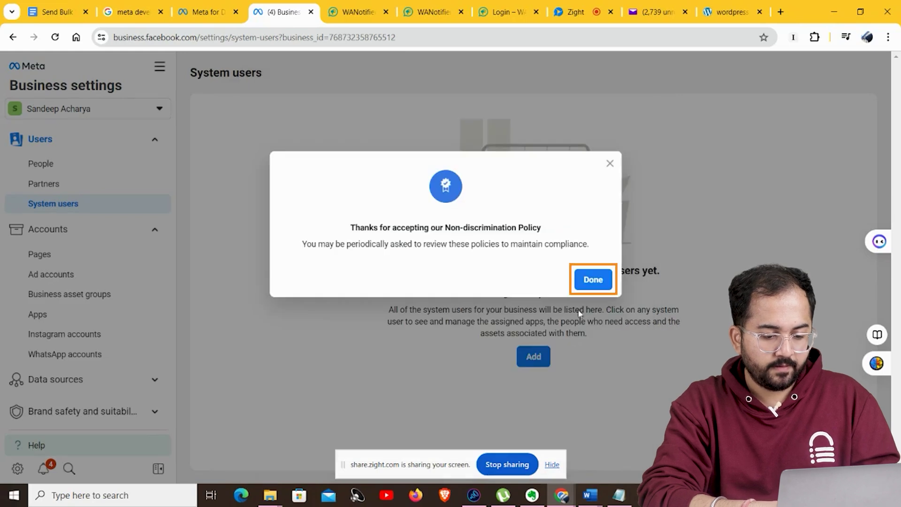
pyautogui.click(590, 280)
# Create the system user with the business owner's name and Admin role, accepting the policy again.
pyautogui.click(354, 205)
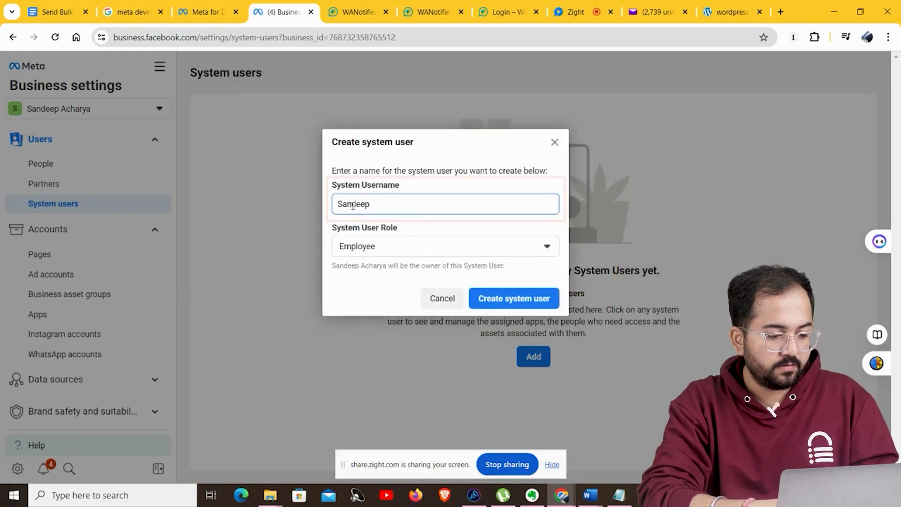
pyautogui.press('Tab')
pyautogui.click(402, 248)
pyautogui.click(379, 291)
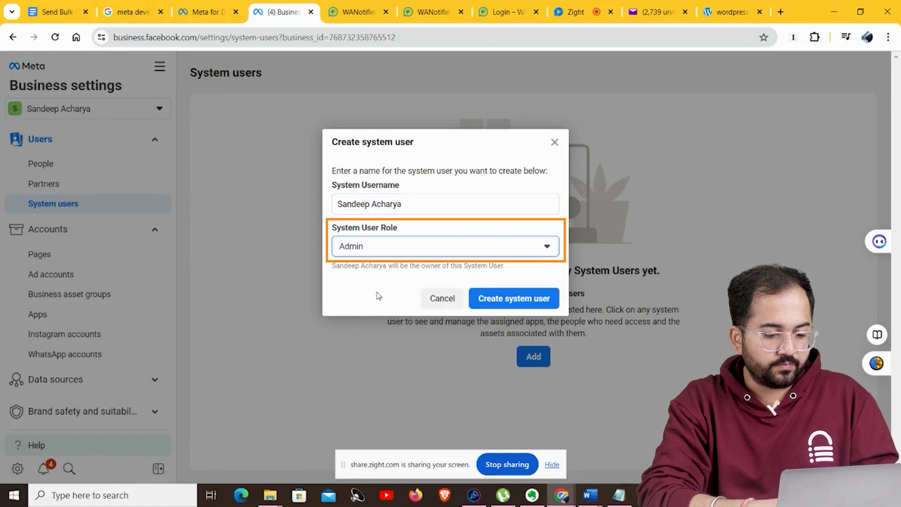
pyautogui.click(505, 300)
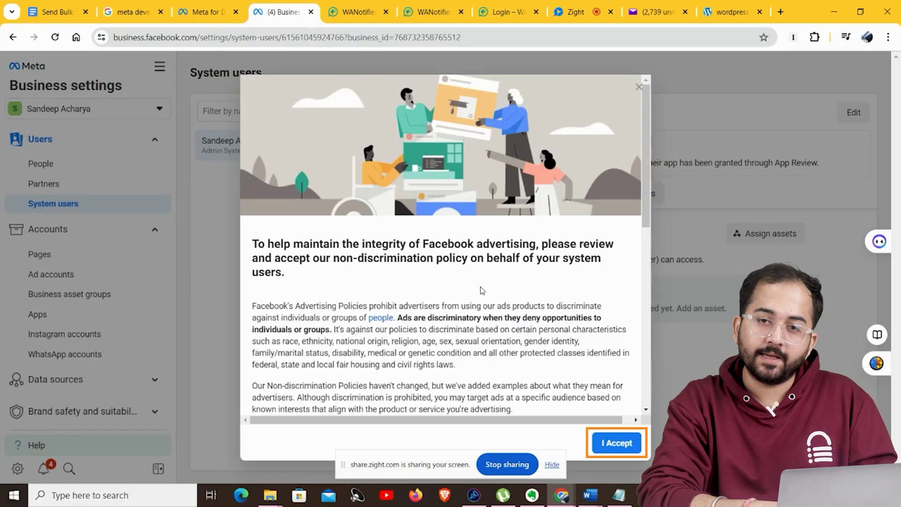
pyautogui.click(616, 442)
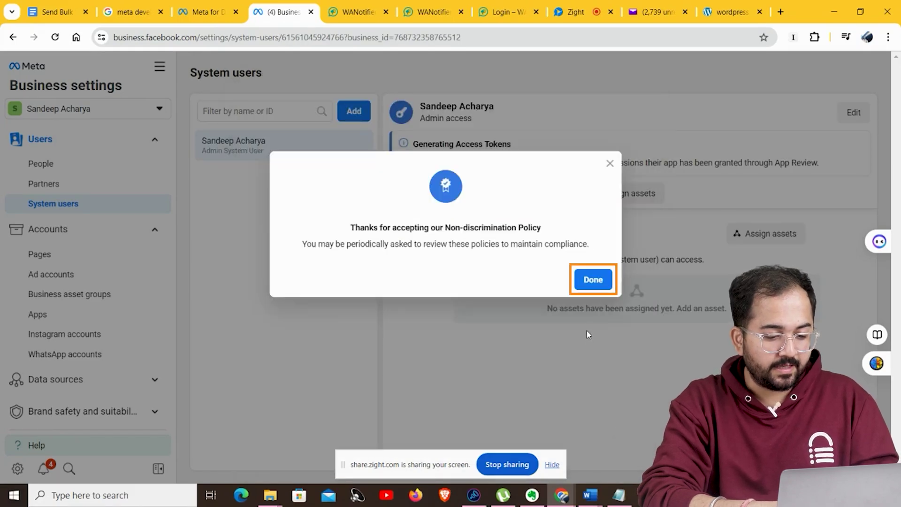
pyautogui.click(592, 282)
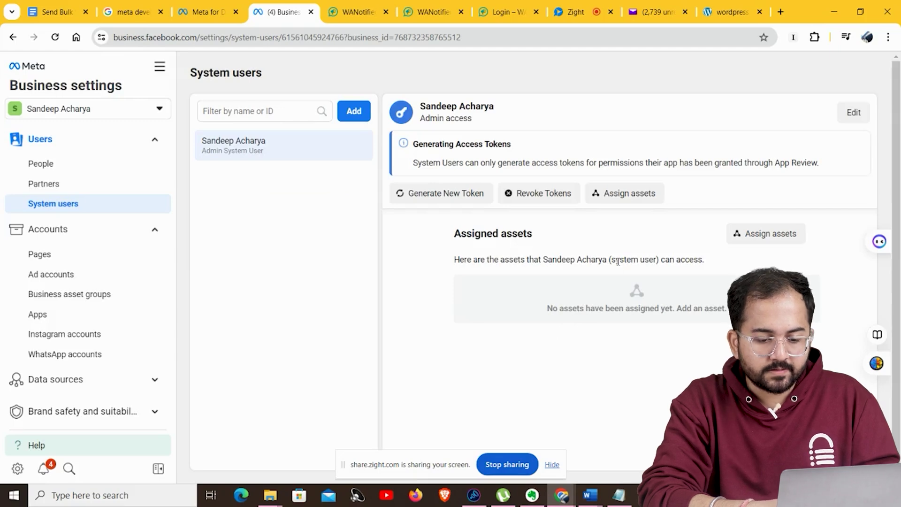
# Assign the DNK app to the system user with full Manage app control and save.
pyautogui.click(625, 193)
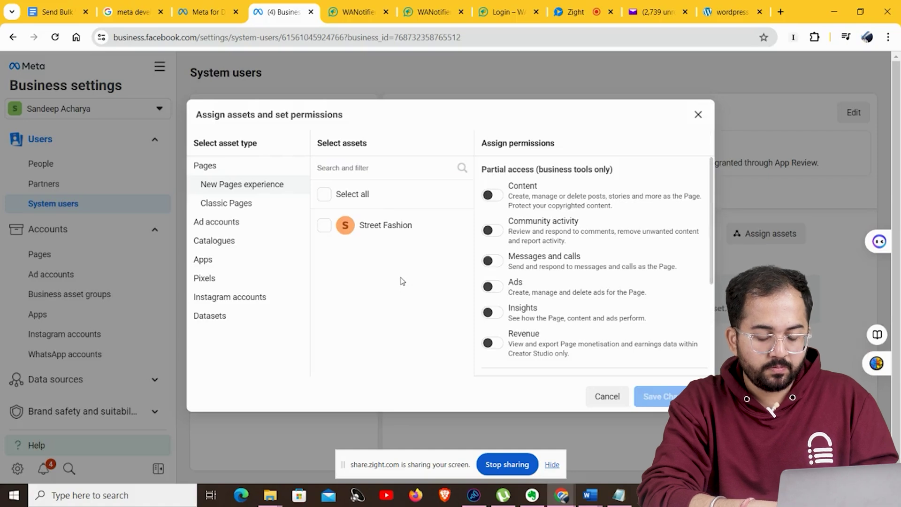
pyautogui.click(205, 263)
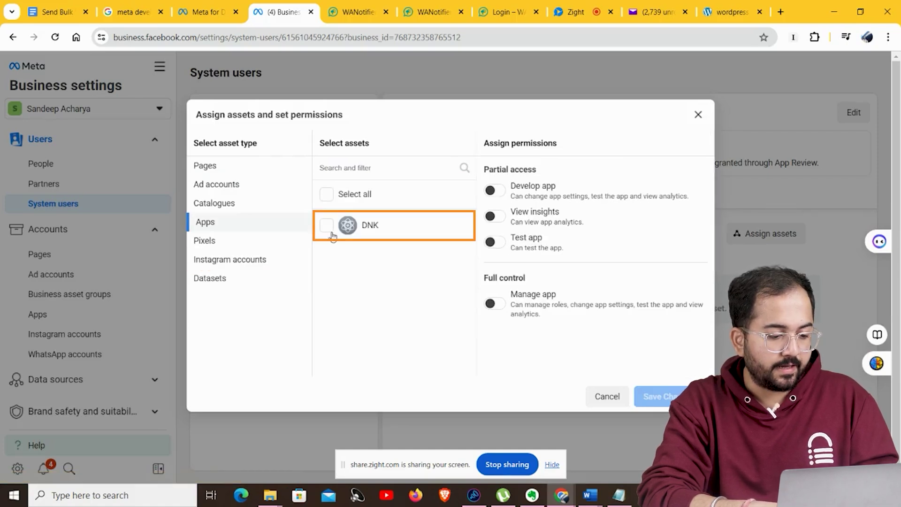
pyautogui.click(327, 226)
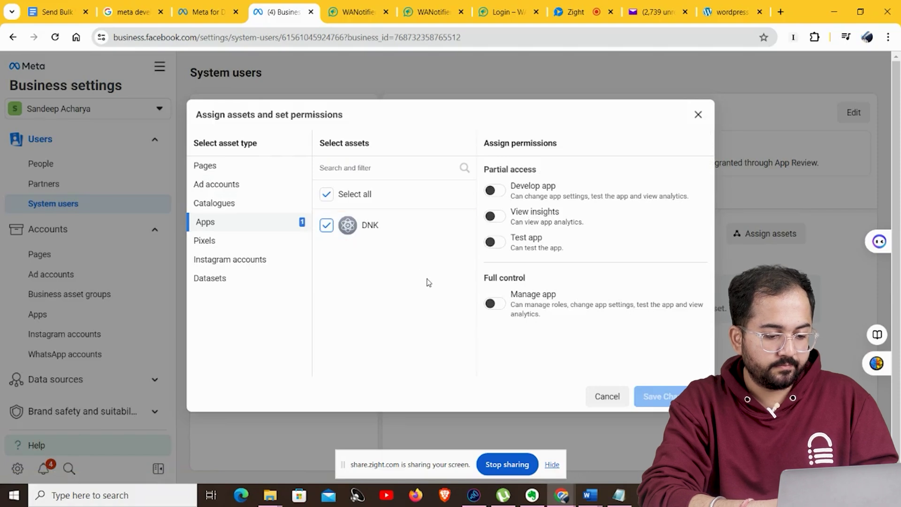
pyautogui.click(494, 305)
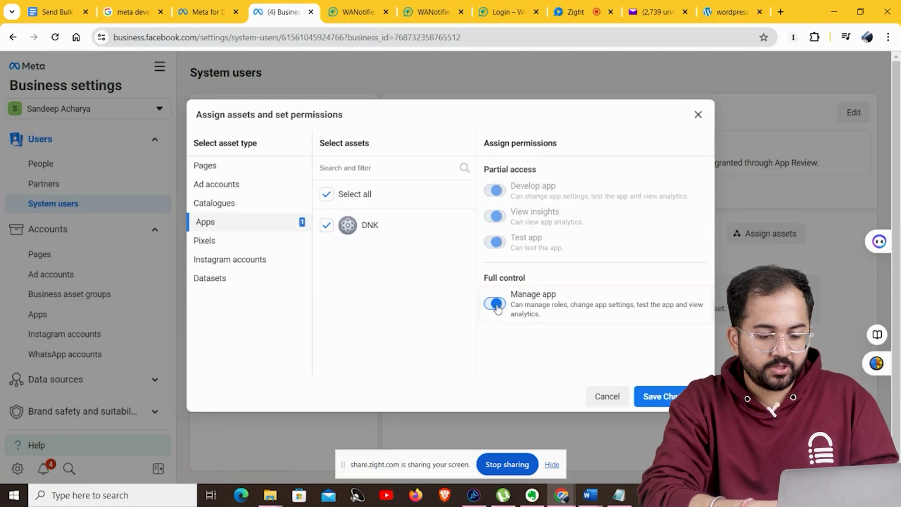
pyautogui.click(671, 398)
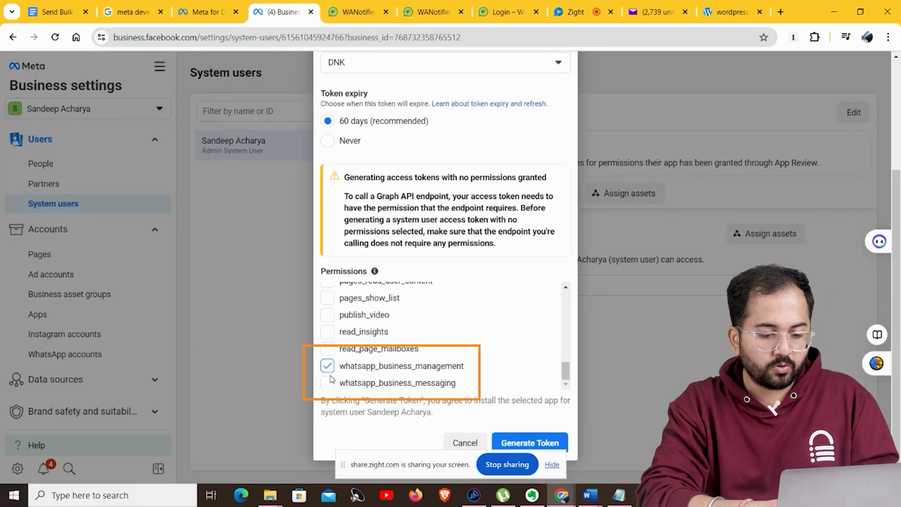
# Generate the system user's access token and select the full token before closing the dialog.
pyautogui.click(530, 443)
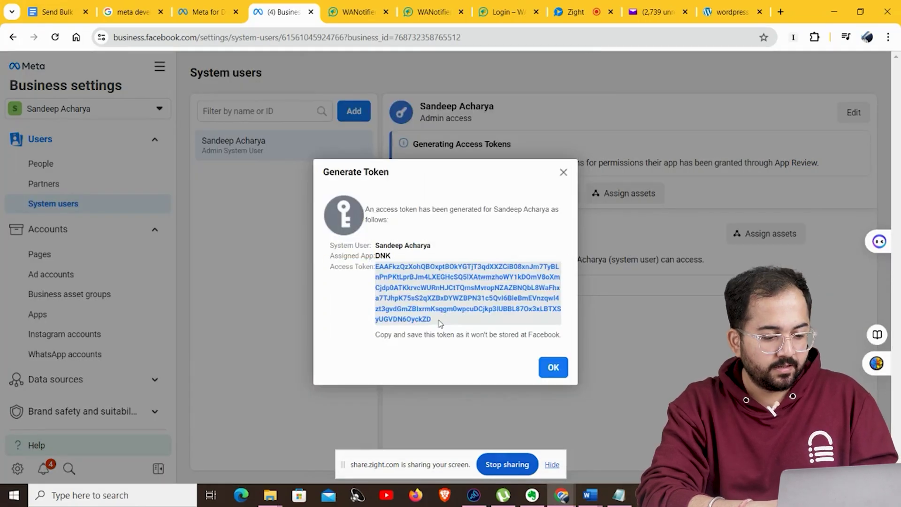
pyautogui.moveTo(440, 323); pyautogui.dragTo(377, 271)
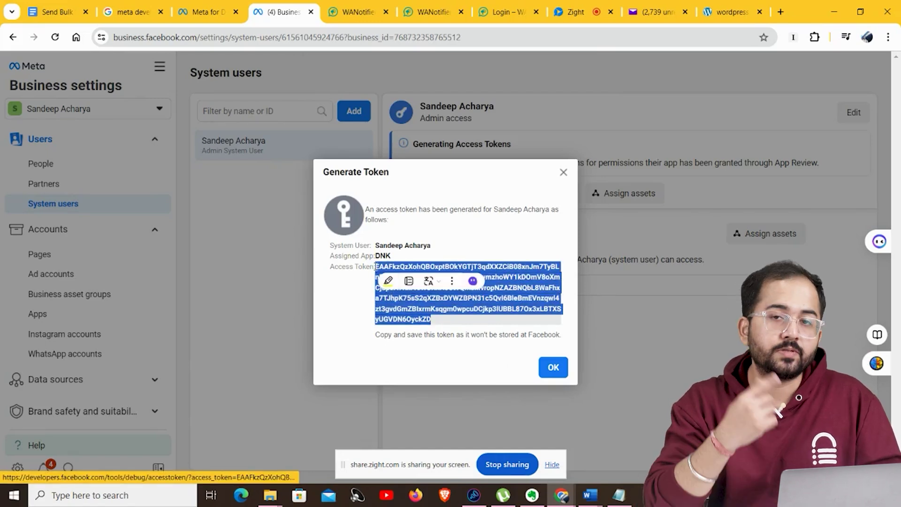
pyautogui.click(556, 370)
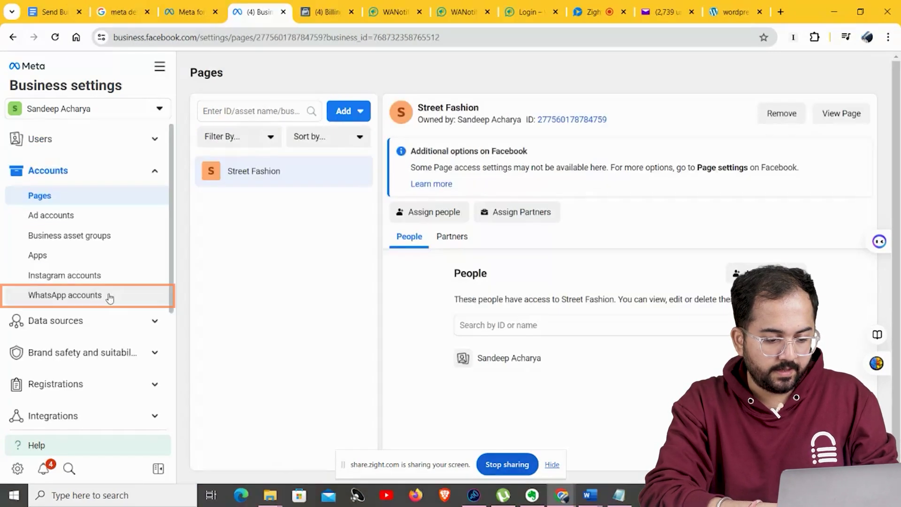
# Add and save a MasterCard as the payment method in the DNK WhatsApp account's Payment Settings.
pyautogui.click(111, 296)
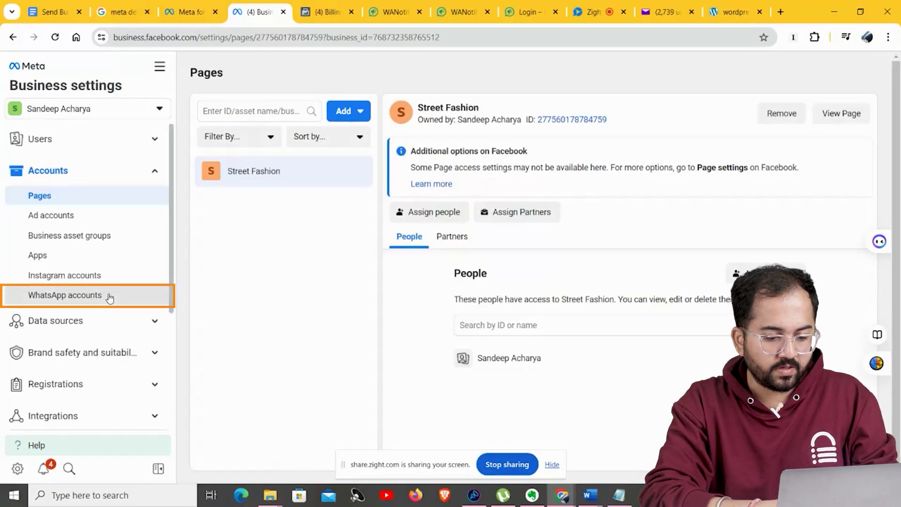
pyautogui.click(449, 167)
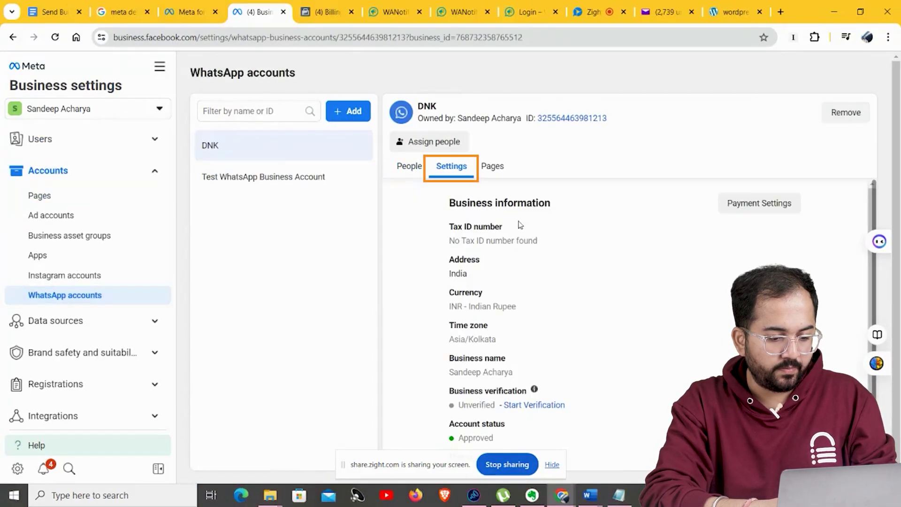
pyautogui.click(759, 203)
pyautogui.click(613, 203)
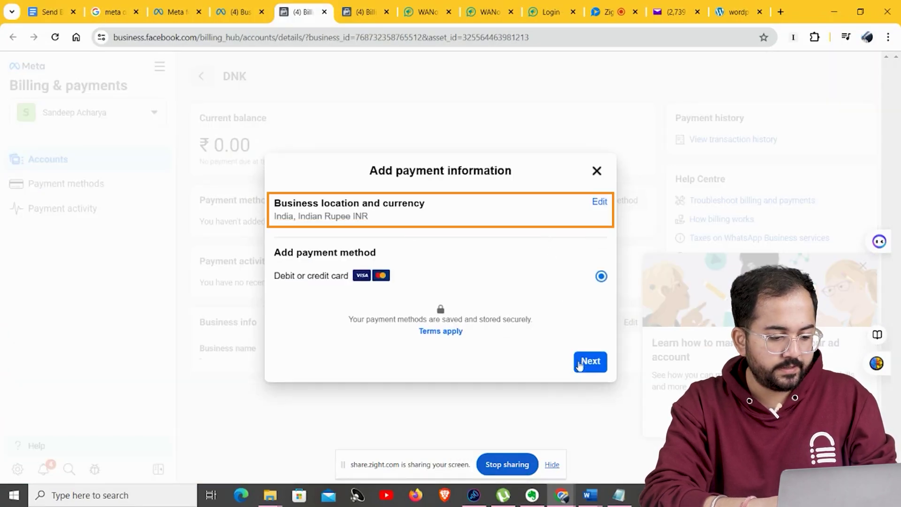
pyautogui.click(581, 364)
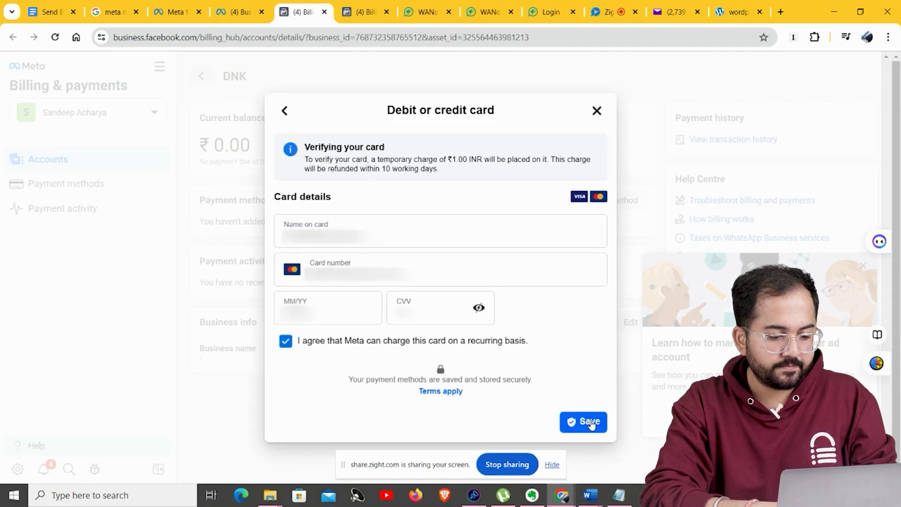
pyautogui.click(591, 423)
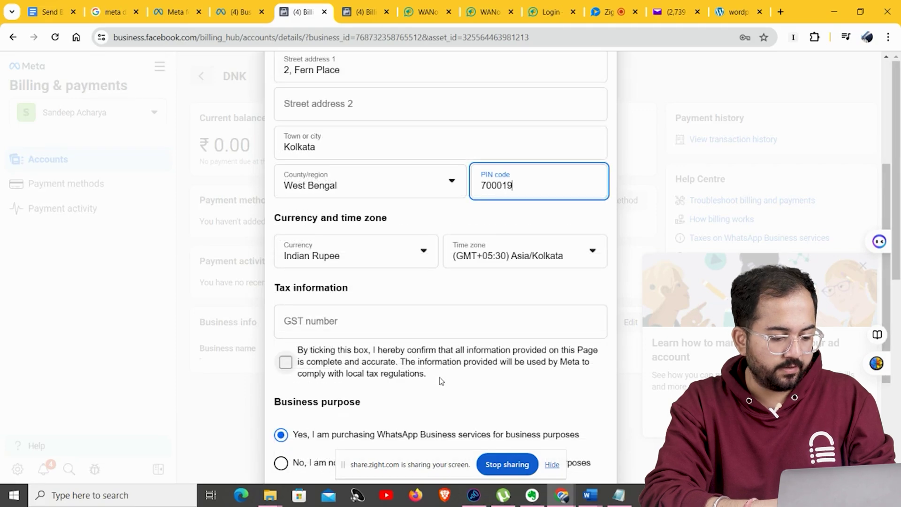
pyautogui.scroll(-4, 441, 381)
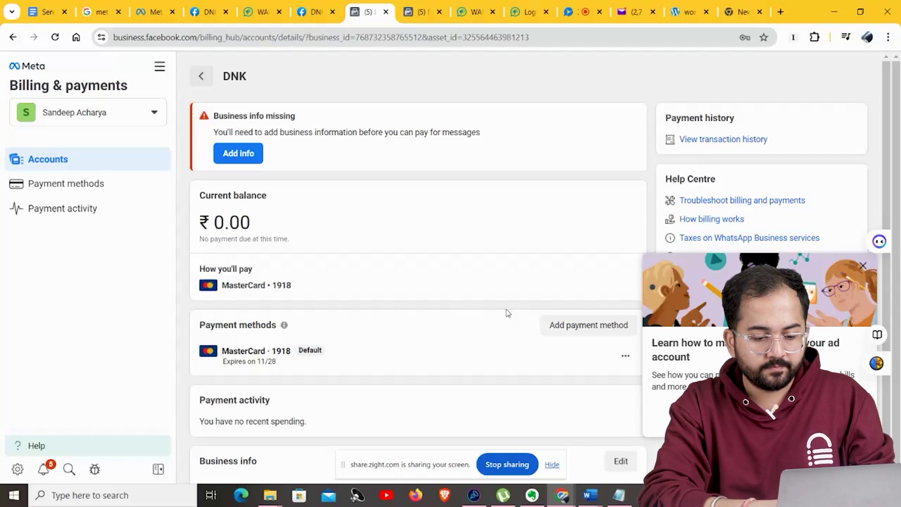
pyautogui.hotkey('ctrl', 'shift', 'Tab')
# Paste the privacy policy URL, set the category to Shopping, and switch App Mode to Live.
pyautogui.write('https://www.nevaindia.com/pages/privacy-policy')
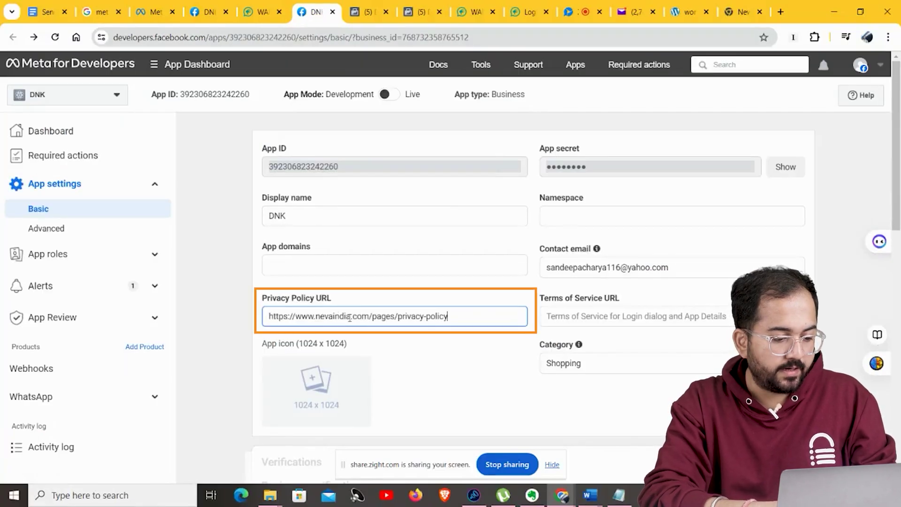
pyautogui.click(657, 364)
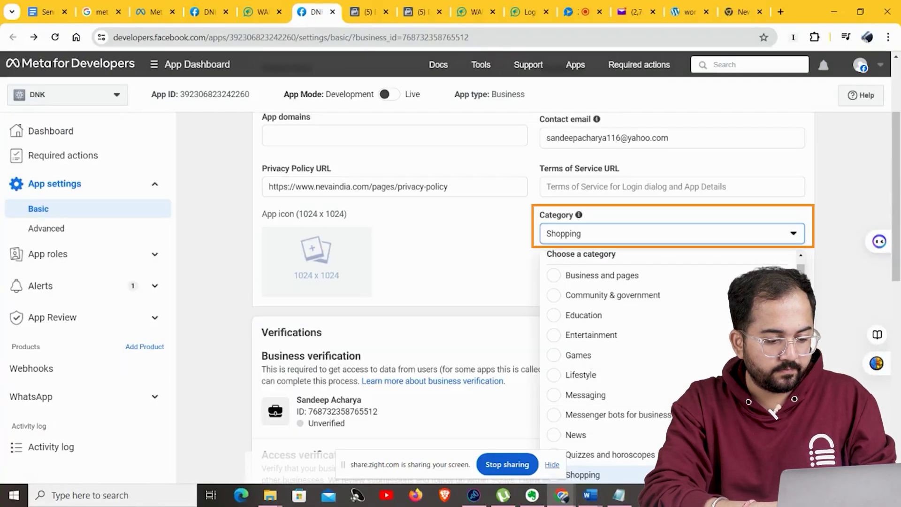
pyautogui.scroll(-1, 658, 390)
pyautogui.click(638, 434)
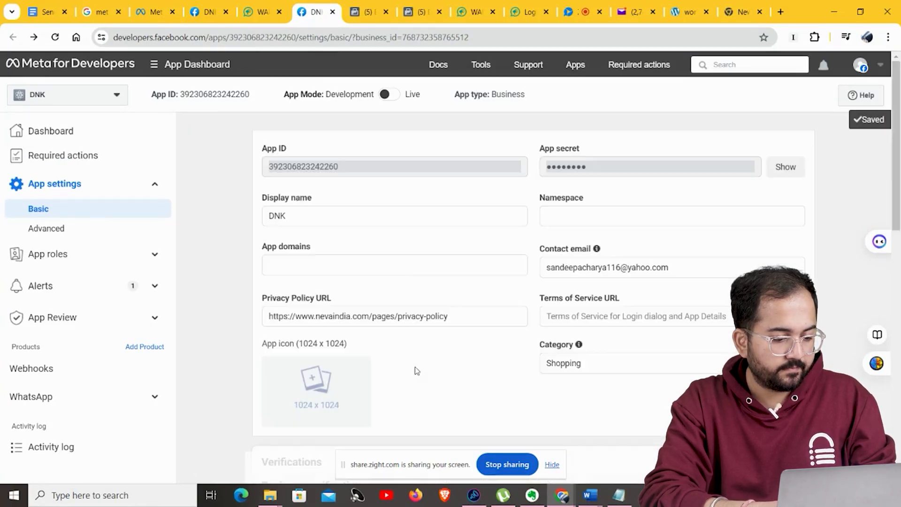
pyautogui.click(385, 96)
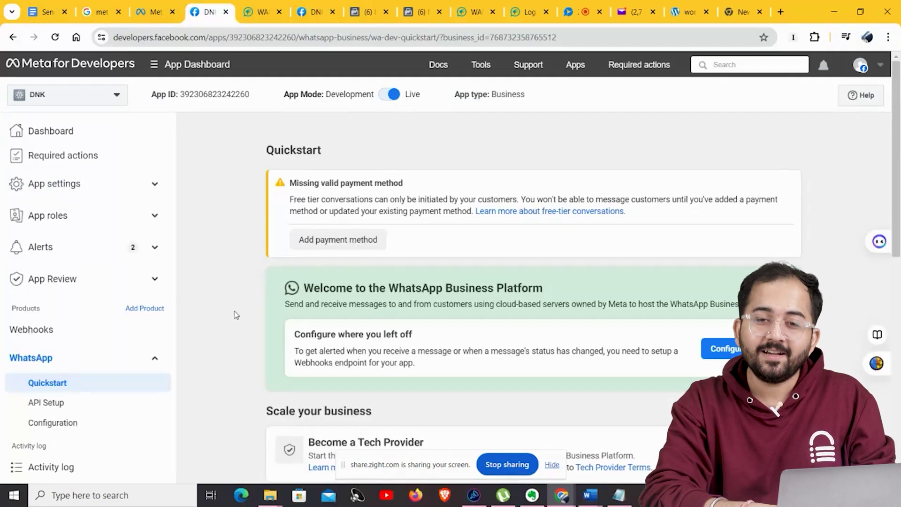
pyautogui.scroll(-5, 237, 310)
# On WhatsApp API Setup, confirm the DNK sender number and copy its Phone number ID.
pyautogui.scroll(5, 237, 309)
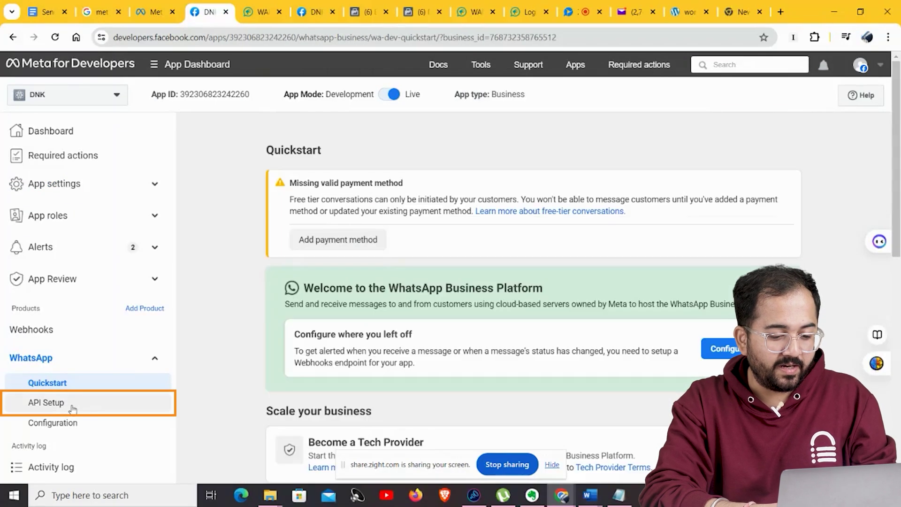
pyautogui.click(72, 408)
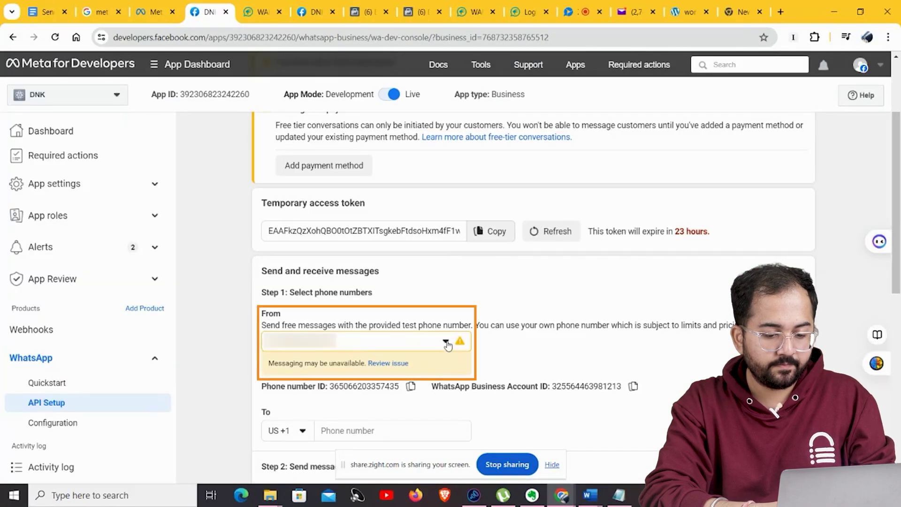
pyautogui.click(446, 343)
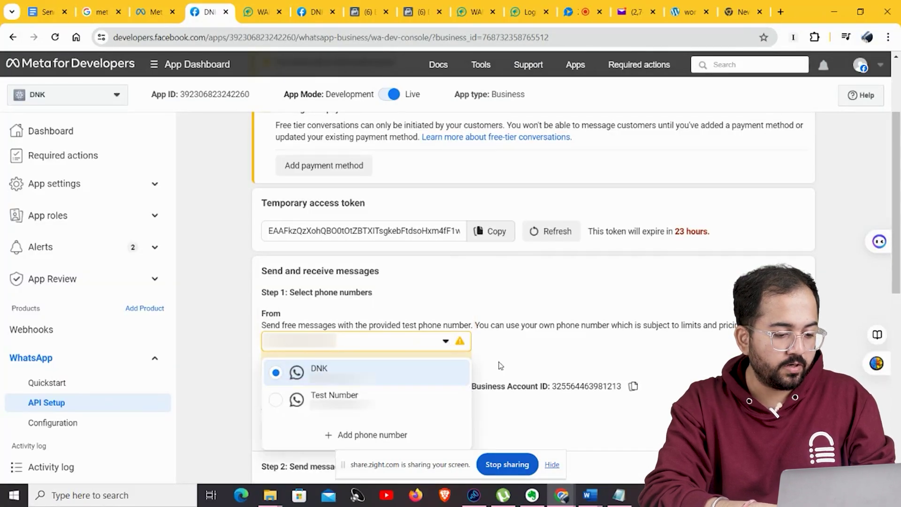
pyautogui.click(525, 355)
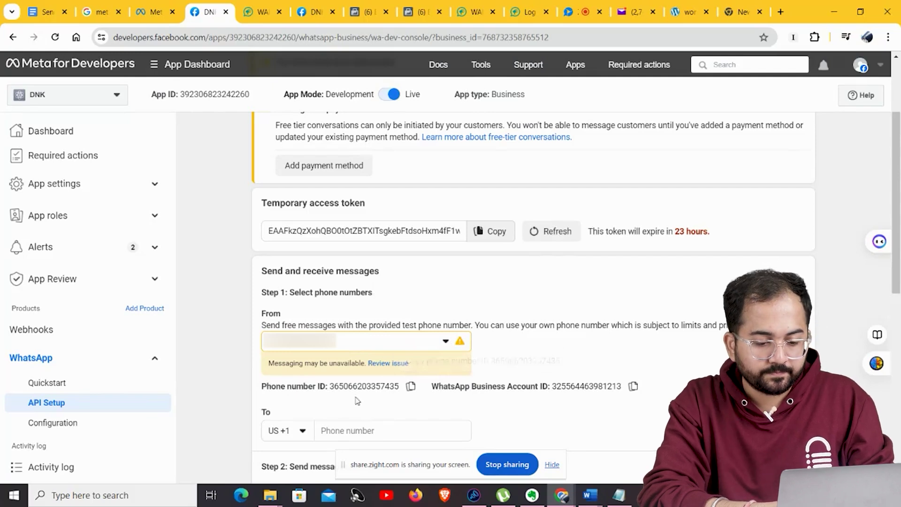
pyautogui.click(411, 390)
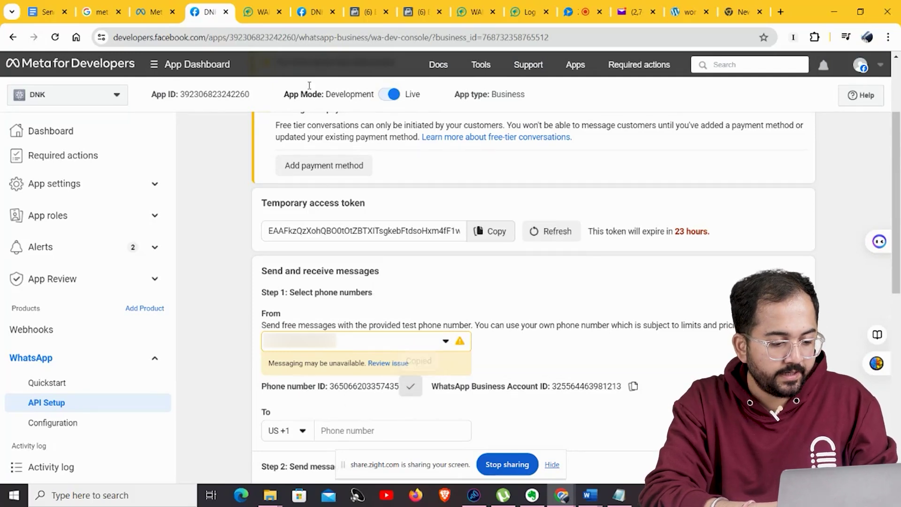
pyautogui.click(257, 12)
# Fill in the Phone number ID, WhatsApp Business Account ID and permanent access token, then validate.
pyautogui.click(293, 176)
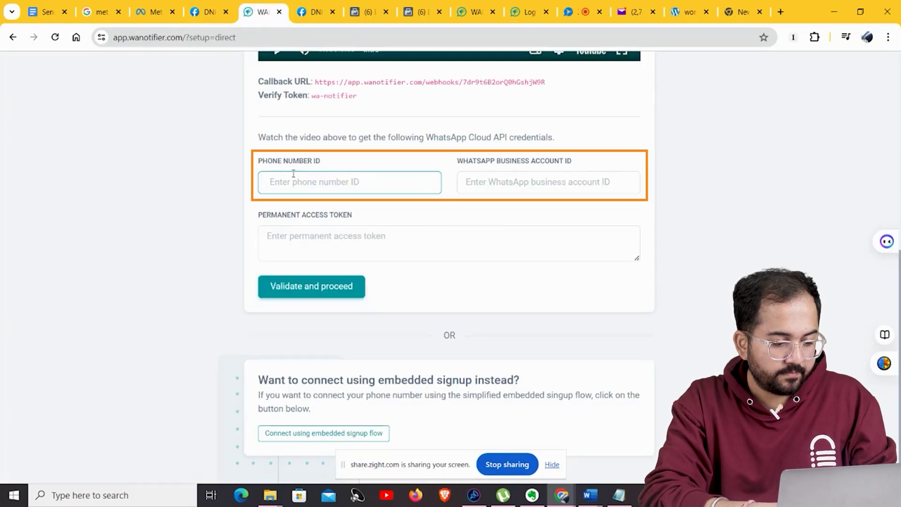
pyautogui.click(207, 12)
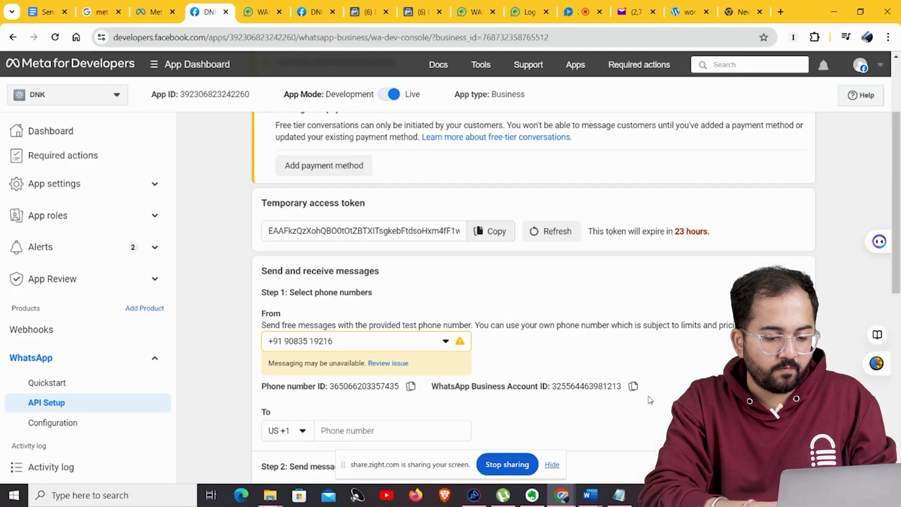
pyautogui.click(634, 393)
pyautogui.click(258, 12)
pyautogui.click(497, 185)
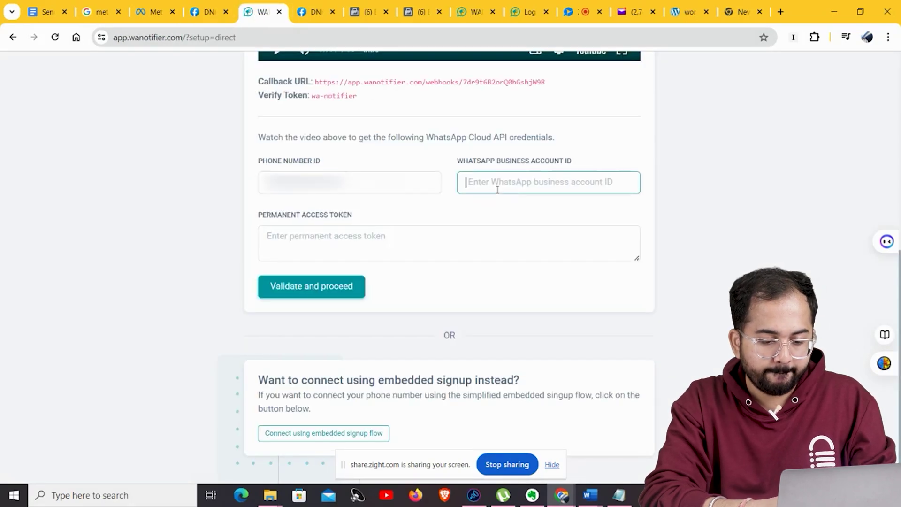
pyautogui.hotkey('ctrl', 'v')
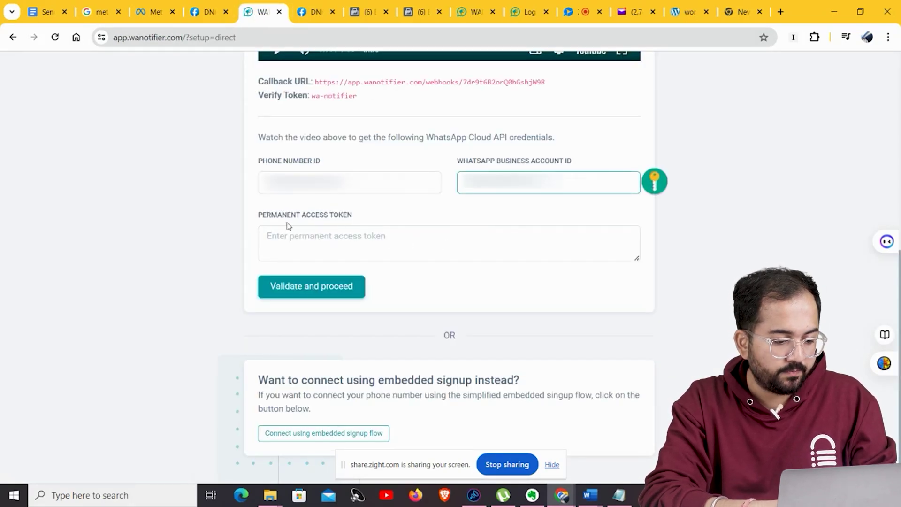
pyautogui.click(344, 241)
pyautogui.hotkey('ctrl', 'v')
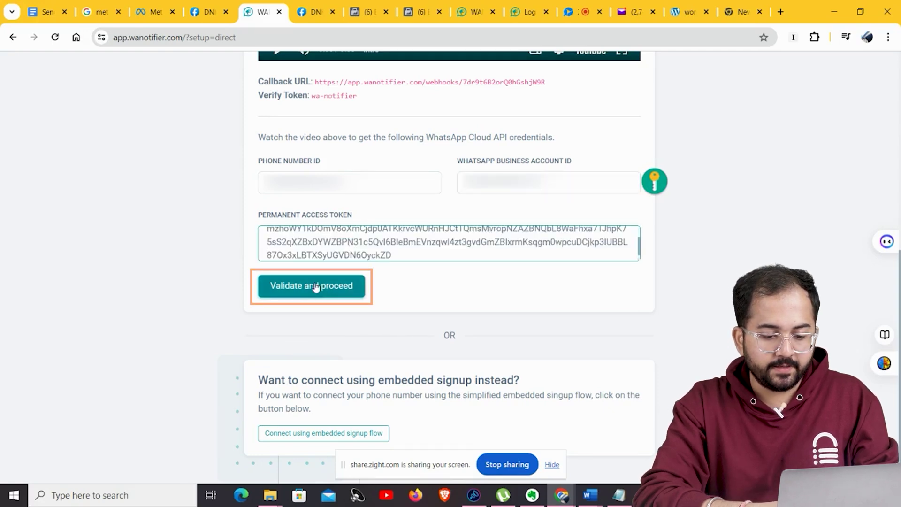
pyautogui.click(311, 288)
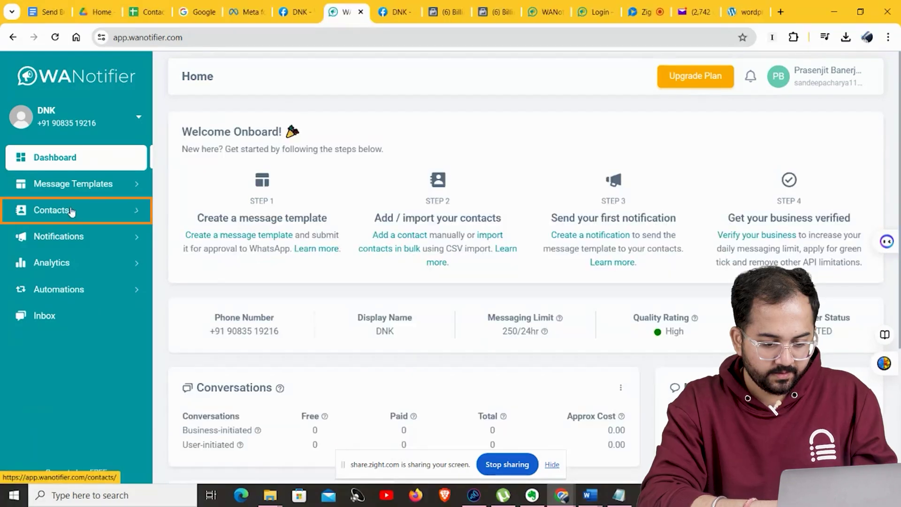
# From Contacts > Import / Export, open the How to? CSV bulk import article and scroll to its steps.
pyautogui.click(70, 210)
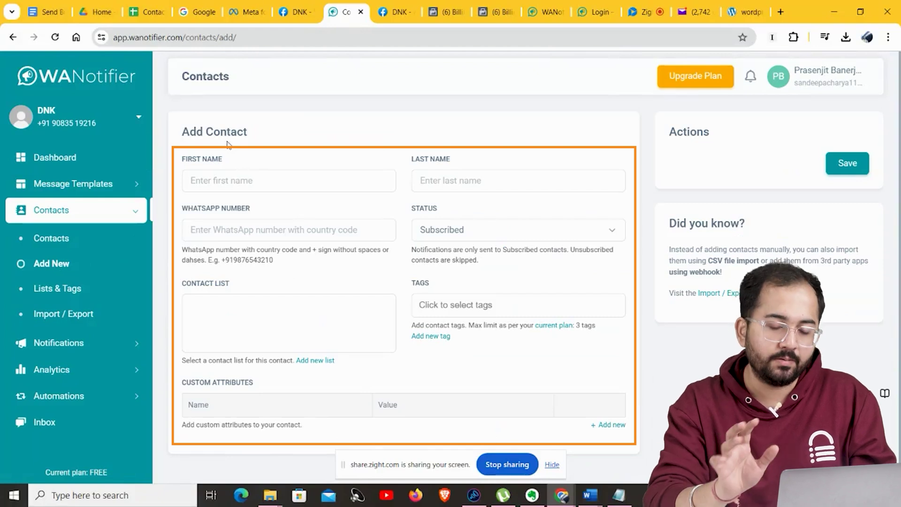
pyautogui.scroll(-1, 376, 168)
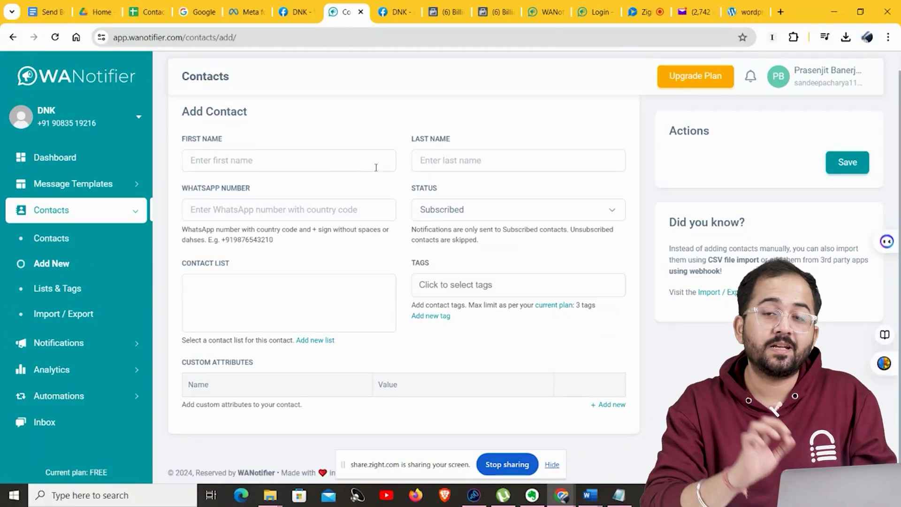
pyautogui.scroll(1, 376, 167)
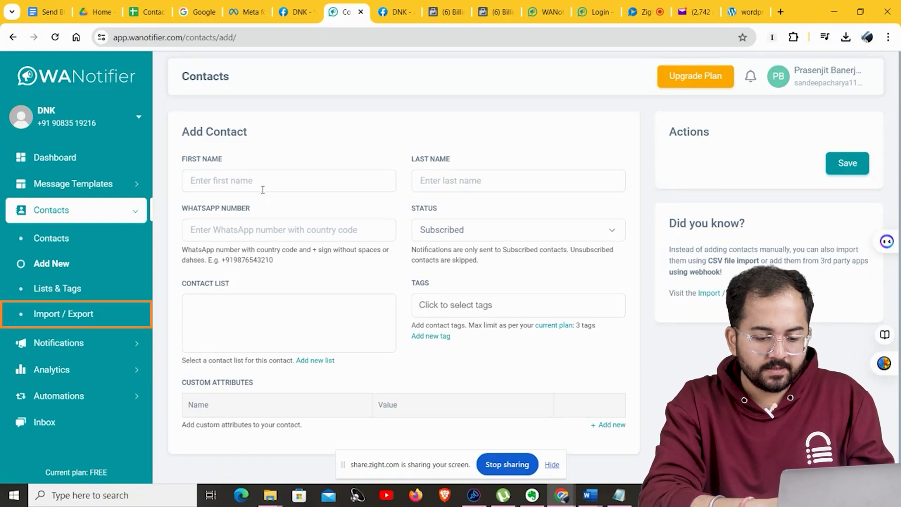
pyautogui.click(82, 318)
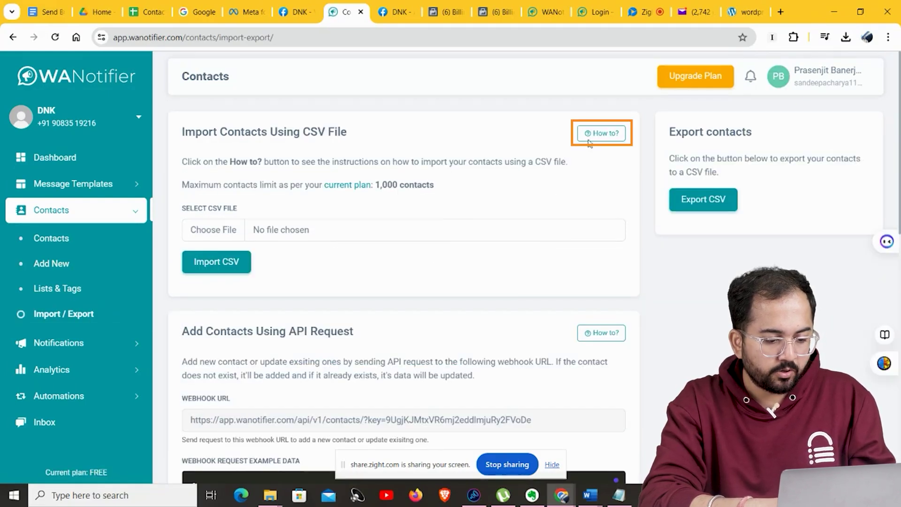
pyautogui.click(602, 132)
pyautogui.scroll(-7, 427, 255)
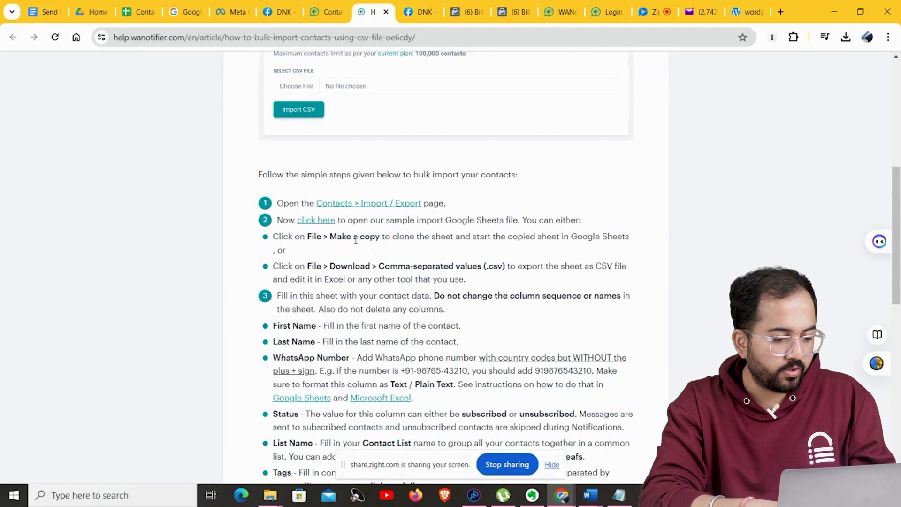
# Open the sample import Google Sheet and make a copy of it.
pyautogui.click(310, 221)
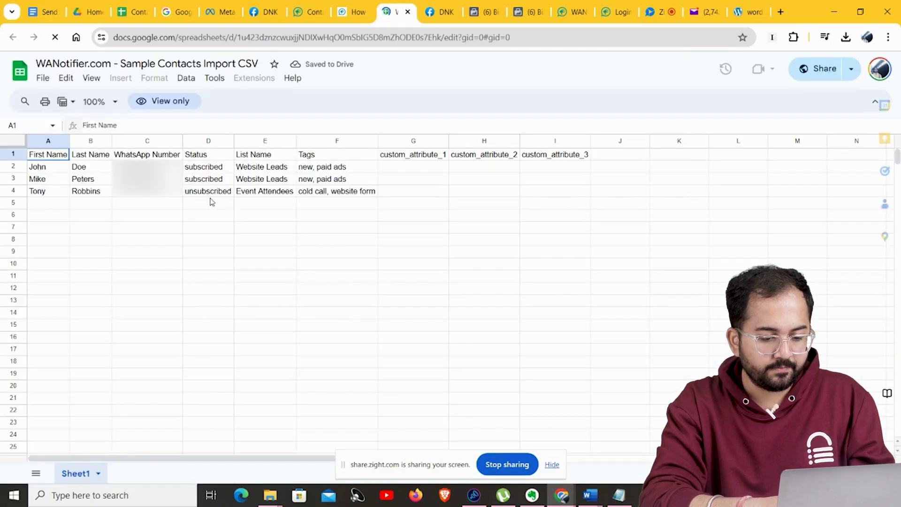
pyautogui.click(42, 77)
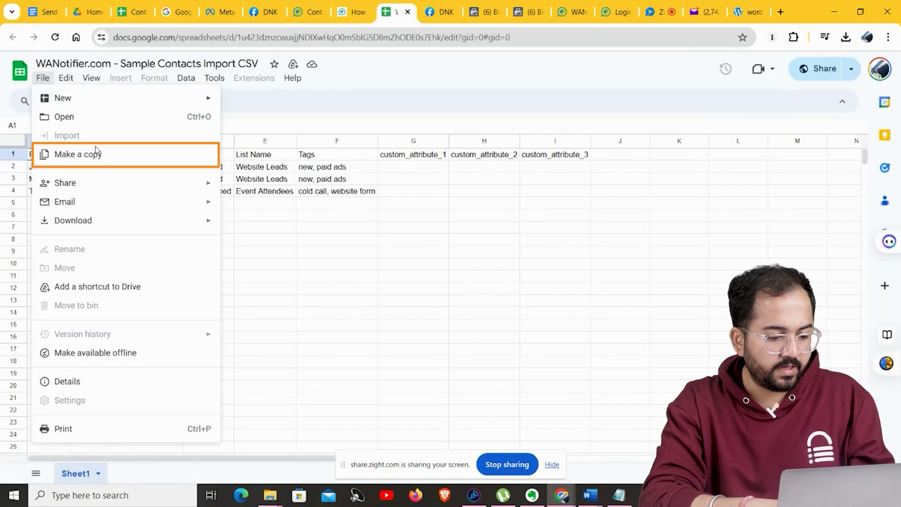
pyautogui.click(92, 155)
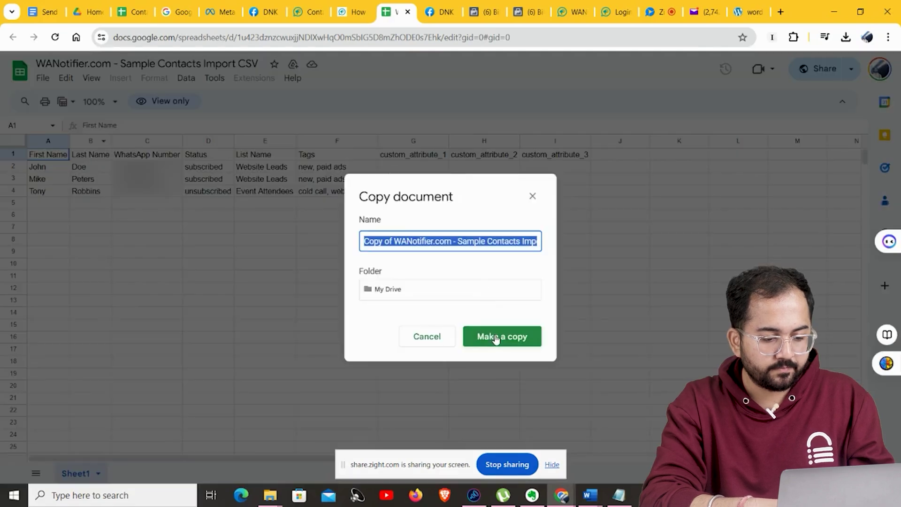
pyautogui.click(496, 337)
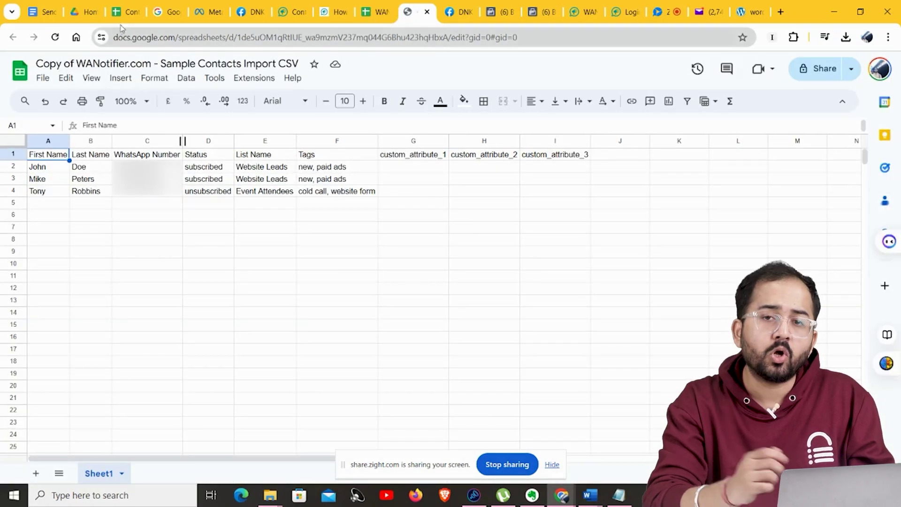
# Copy Contacts List rows A2:F11 and paste them over the sample rows in the copy.
pyautogui.click(119, 13)
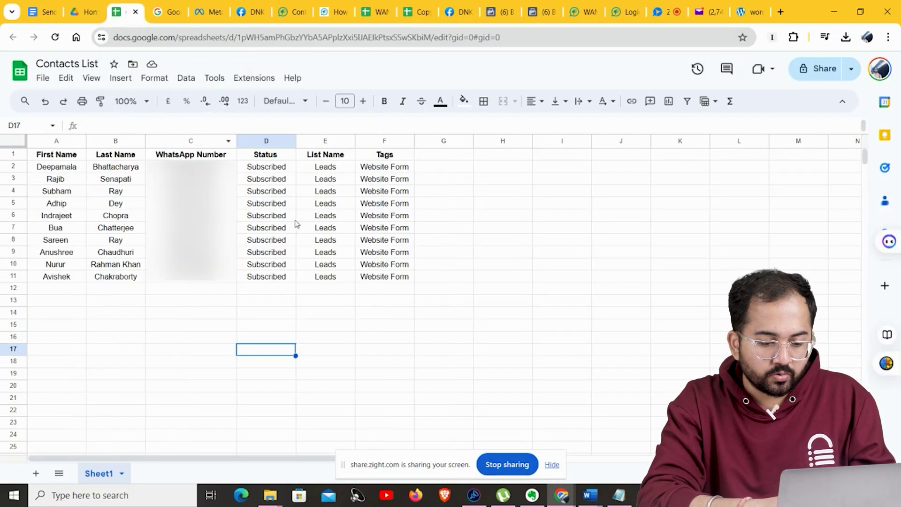
pyautogui.moveTo(53, 171); pyautogui.dragTo(378, 277)
pyautogui.hotkey('ctrl', 'c')
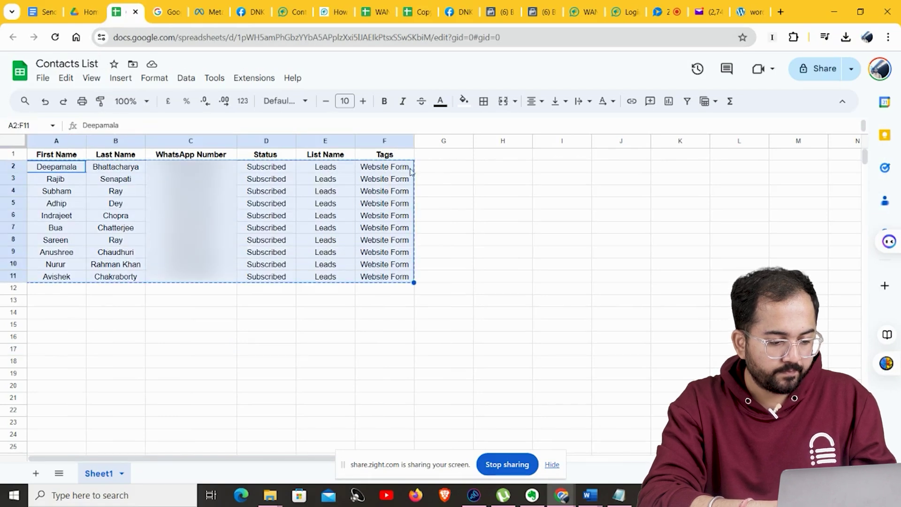
pyautogui.hotkey('ctrl', 'Tab')
pyautogui.moveTo(52, 170); pyautogui.dragTo(348, 193)
pyautogui.hotkey('ctrl', 'v')
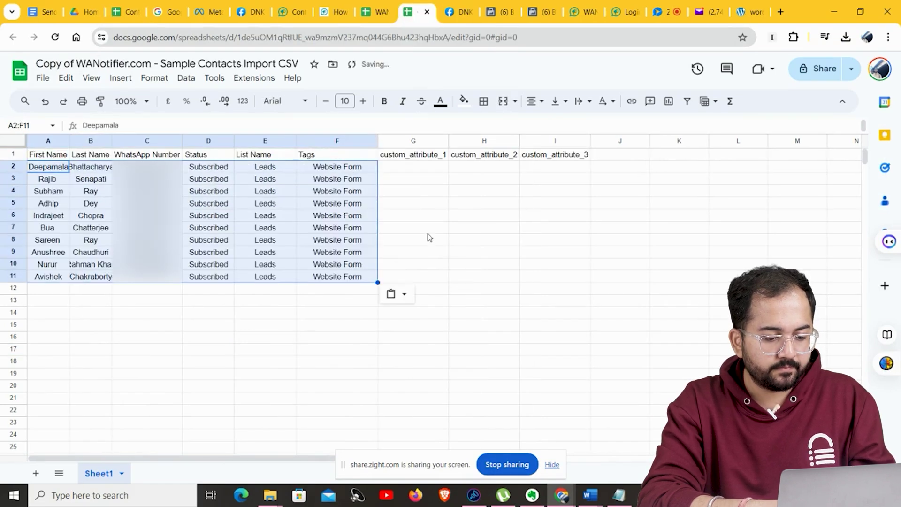
pyautogui.click(427, 230)
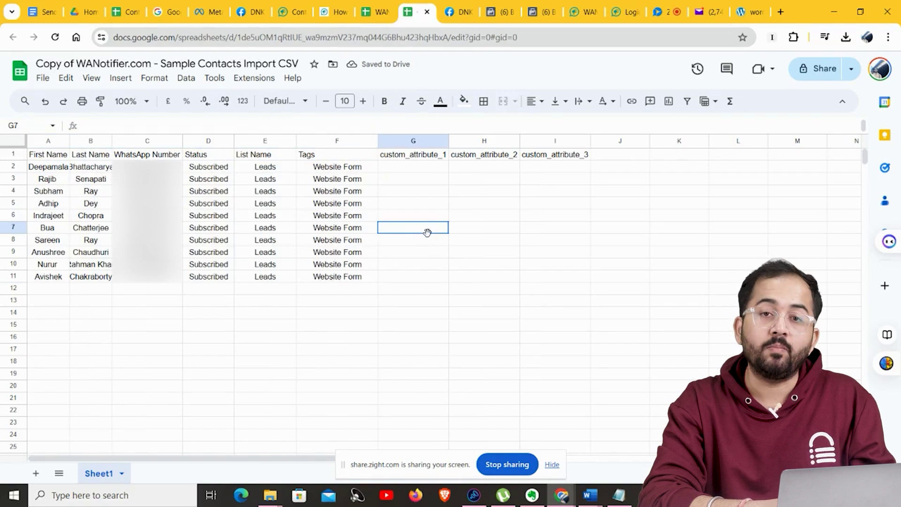
pyautogui.click(147, 288)
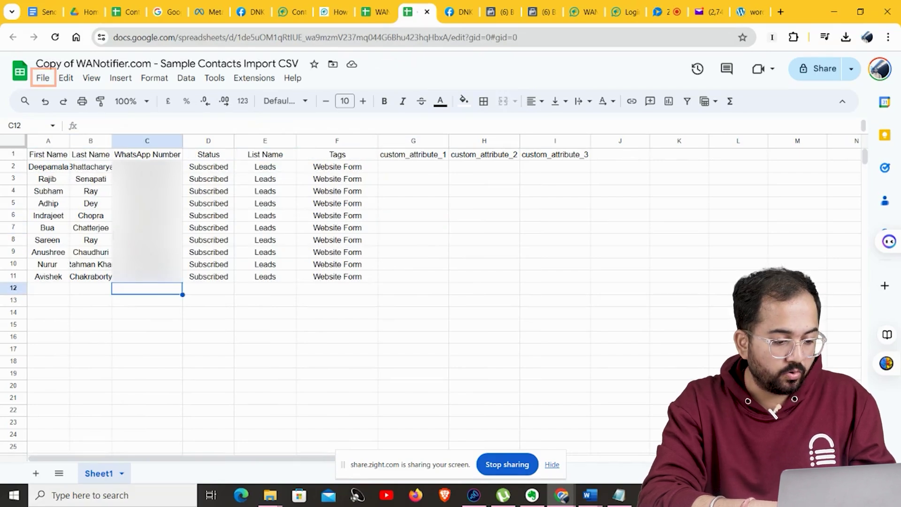
# Download the copied sheet as a Comma-separated values (.csv) file.
pyautogui.click(42, 78)
pyautogui.moveTo(184, 221)
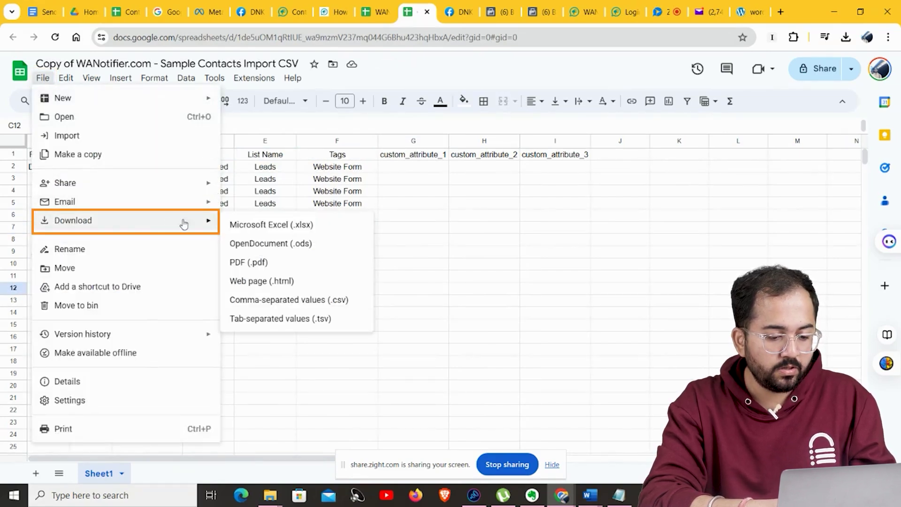
pyautogui.click(357, 305)
pyautogui.press('Return')
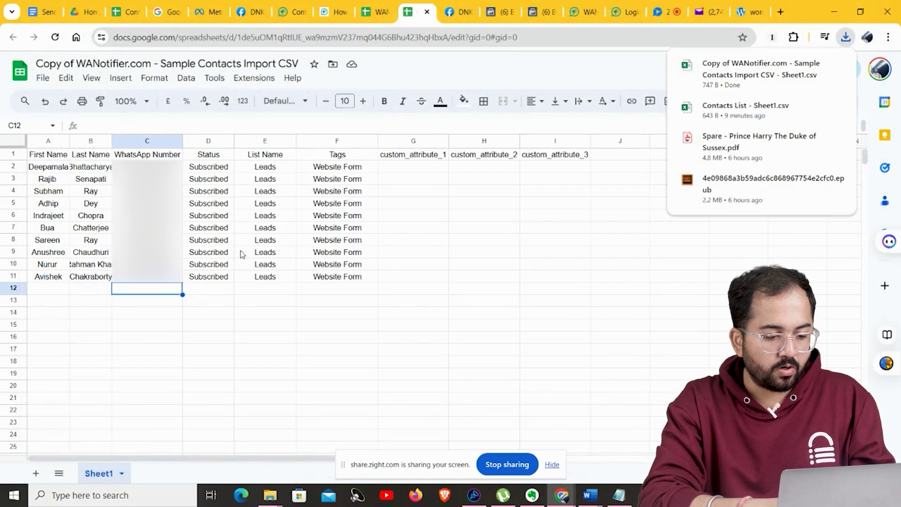
pyautogui.click(289, 12)
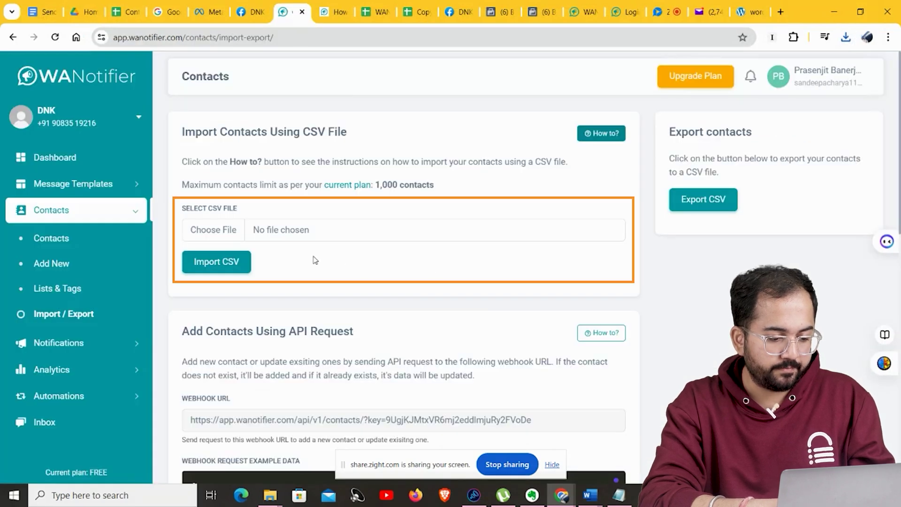
# Import the downloaded Sheet1.csv so the ten contacts appear subscribed in the Leads list.
pyautogui.click(216, 230)
pyautogui.click(375, 162)
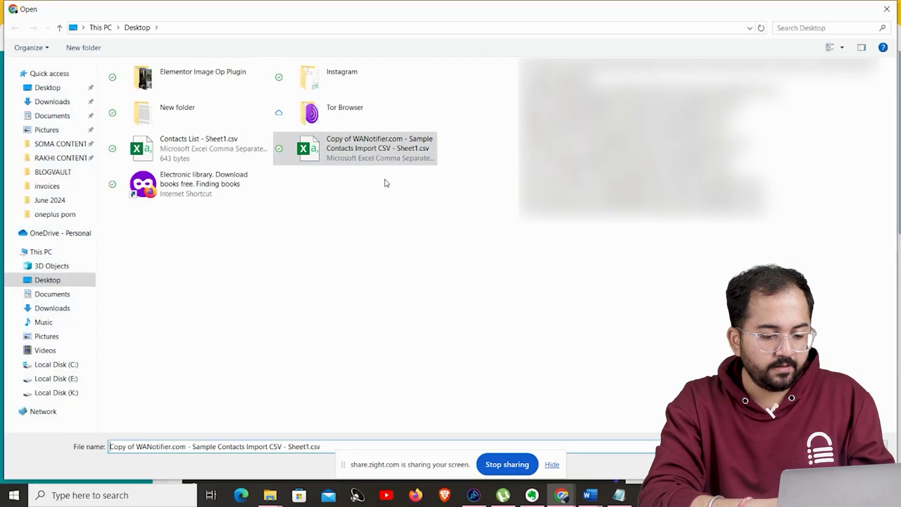
pyautogui.press('Return')
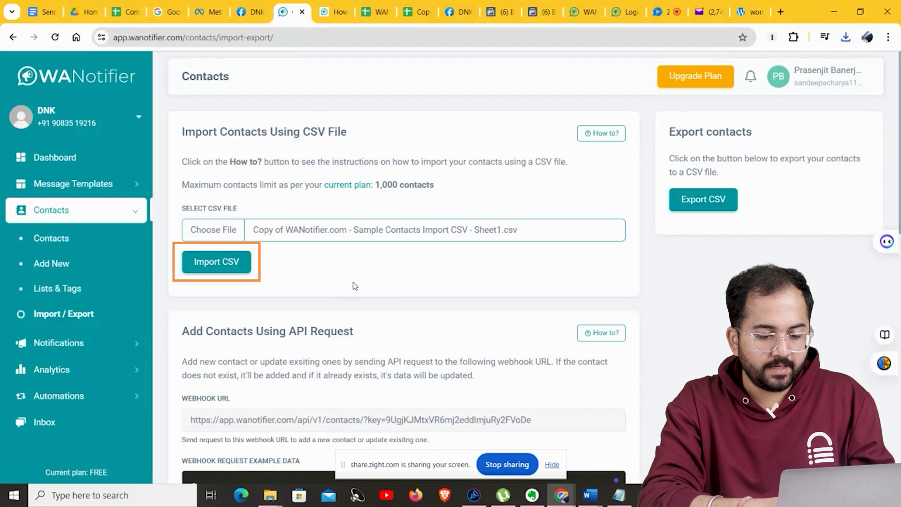
pyautogui.click(213, 265)
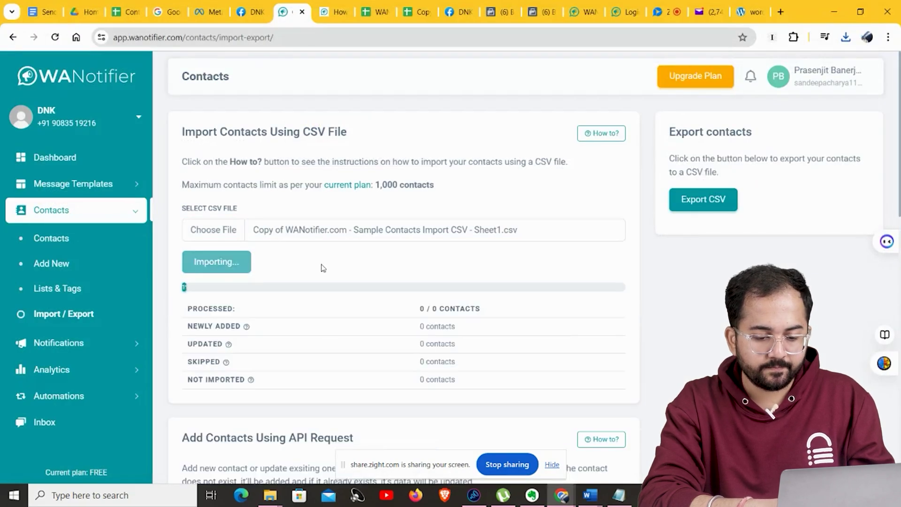
pyautogui.scroll(-12, 551, 319)
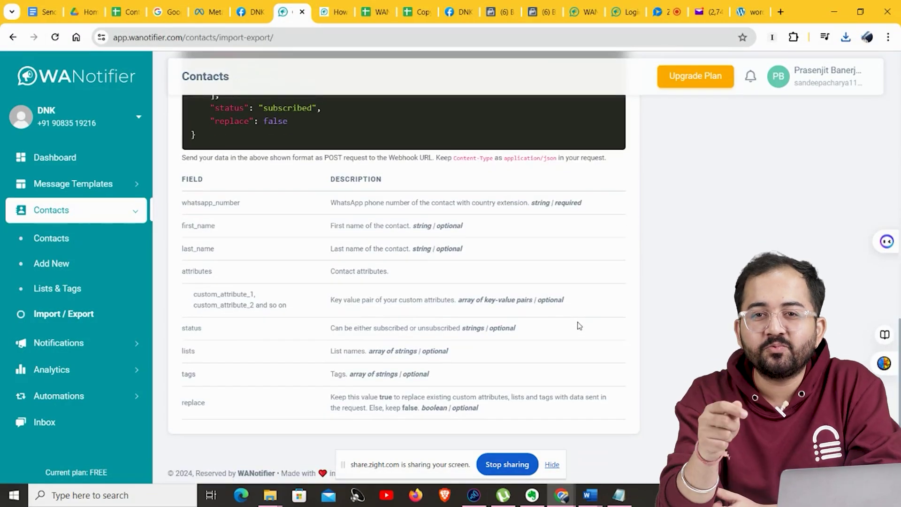
pyautogui.scroll(15, 578, 324)
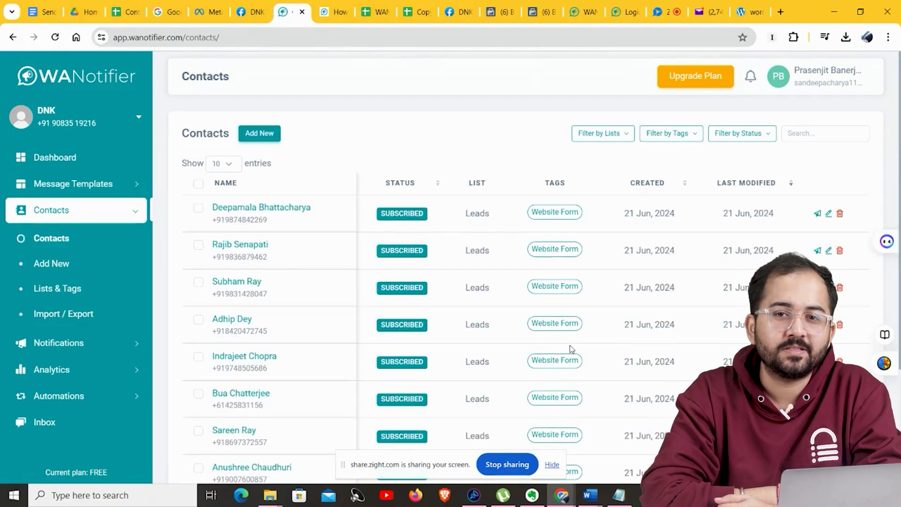
pyautogui.click(73, 183)
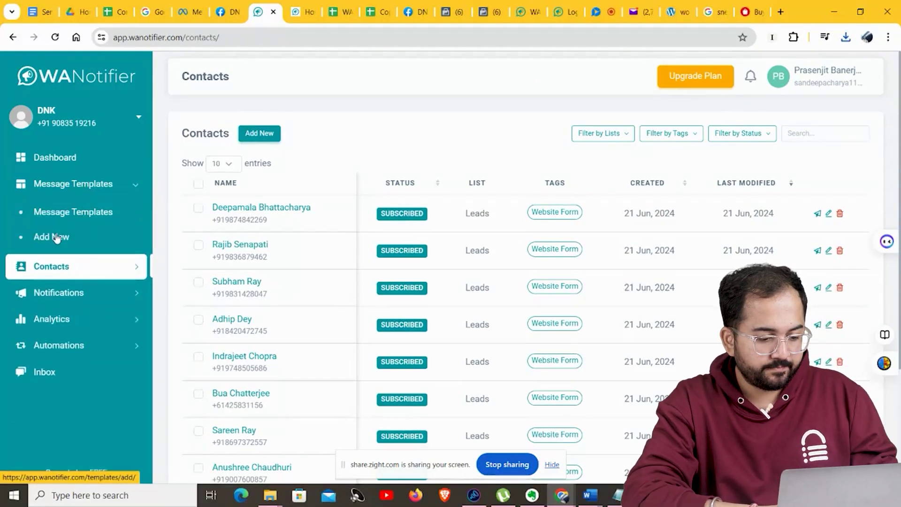
# Start a new message template named new_sales_offer in the Marketing category.
pyautogui.click(56, 239)
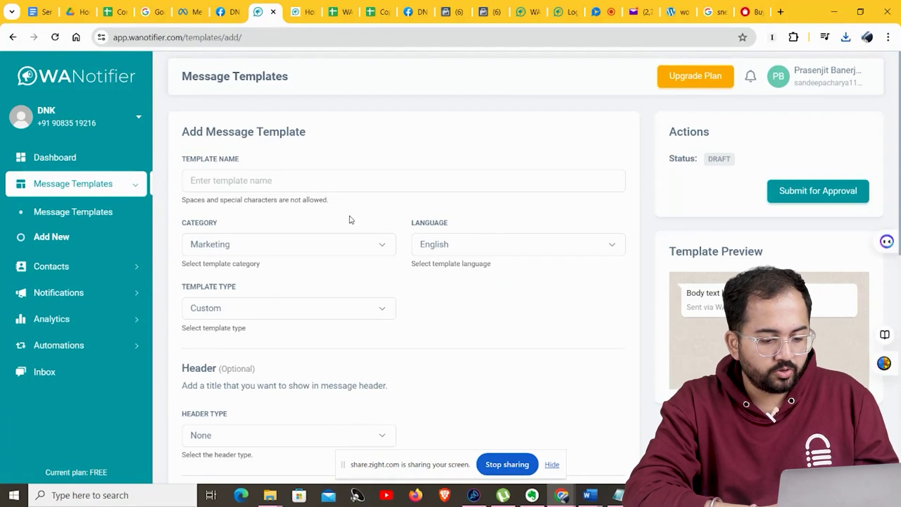
pyautogui.click(244, 182)
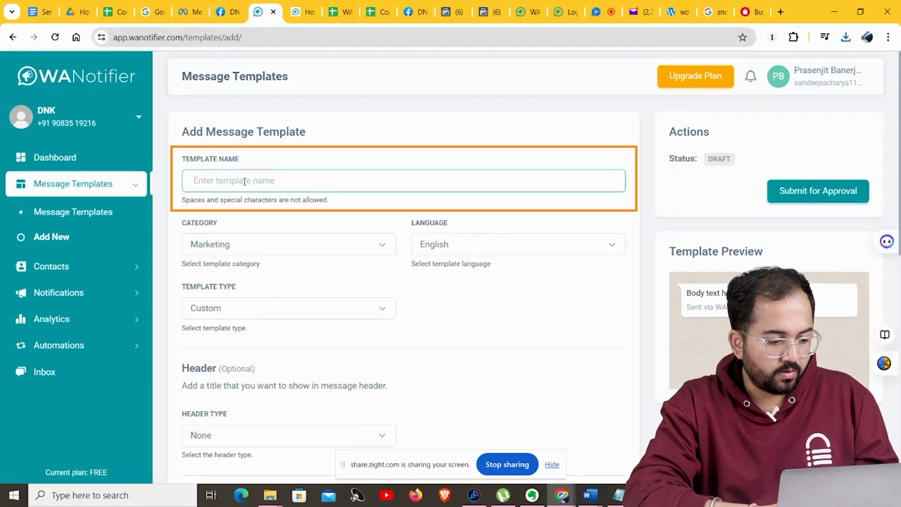
pyautogui.write('new_sales_offer')
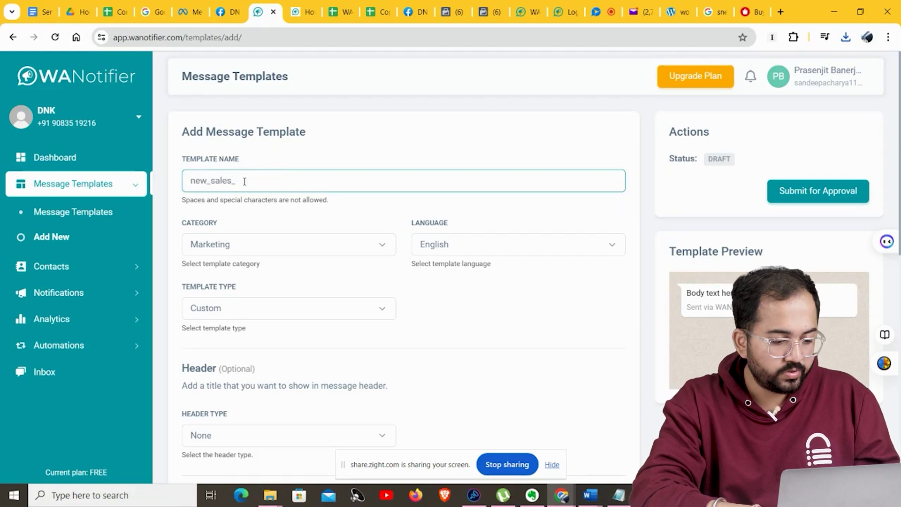
pyautogui.click(262, 250)
pyautogui.click(263, 254)
pyautogui.press('Tab')
pyautogui.press('Tab')
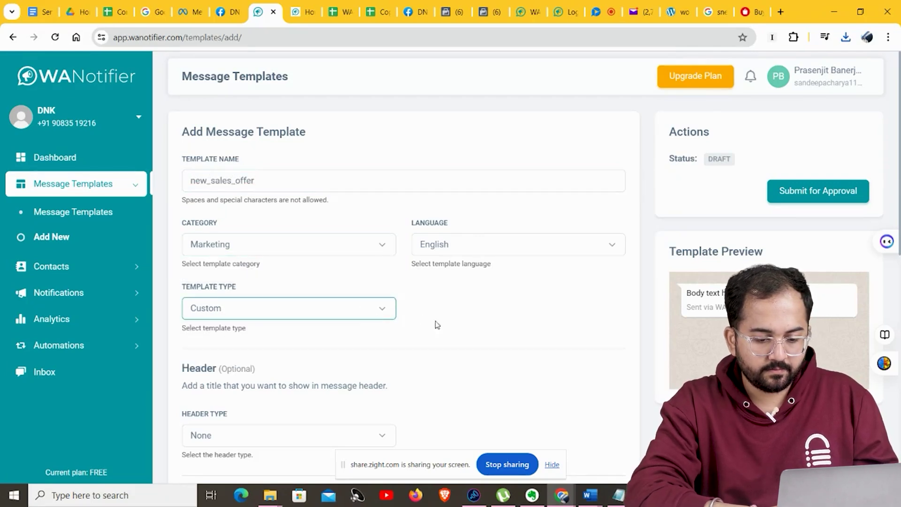
# Set the header type to Media and upload the sneaker photo as the example image.
pyautogui.scroll(-3, 432, 320)
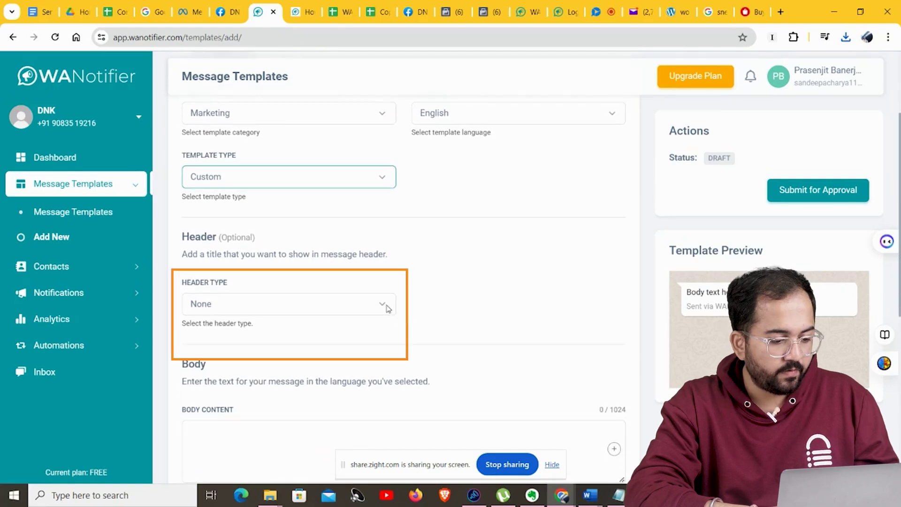
pyautogui.click(388, 308)
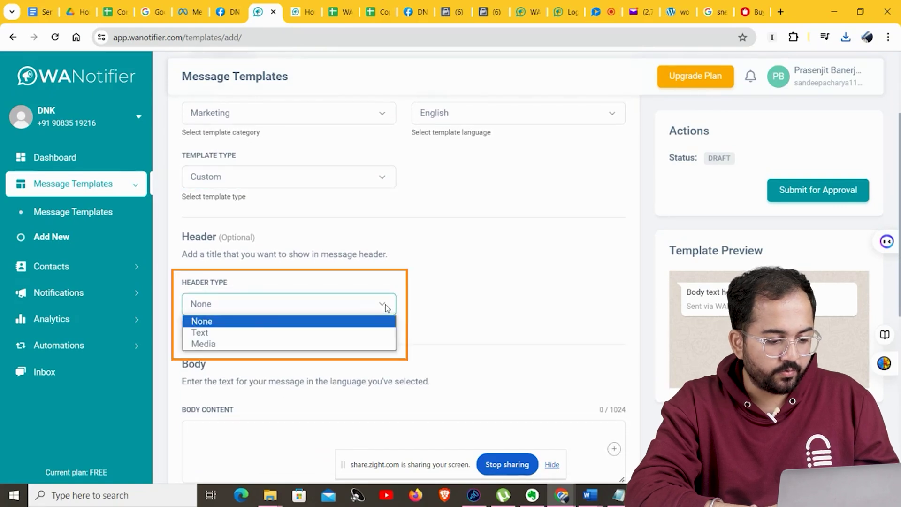
pyautogui.click(238, 344)
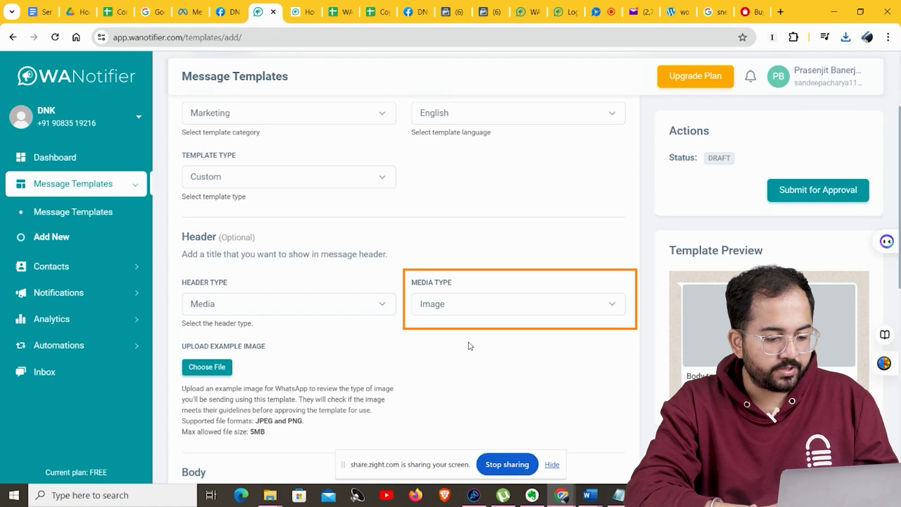
pyautogui.click(207, 367)
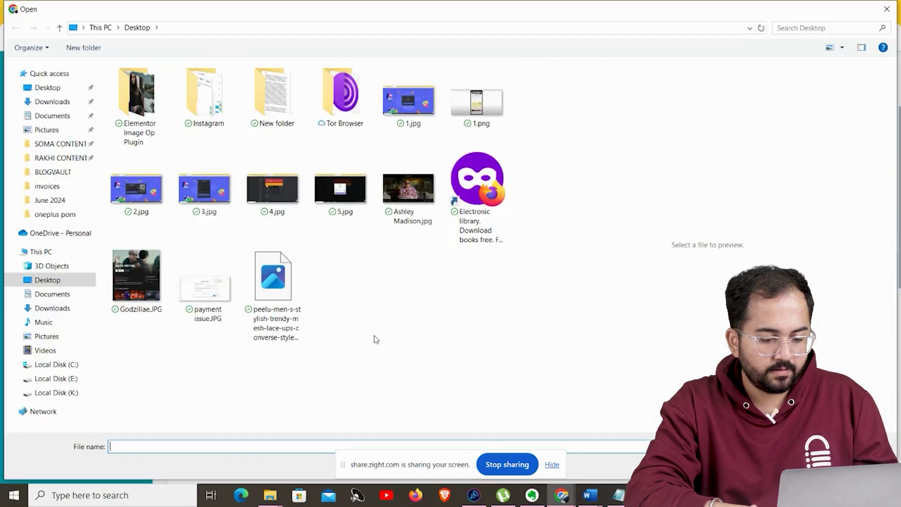
pyautogui.click(284, 303)
pyautogui.press('Return')
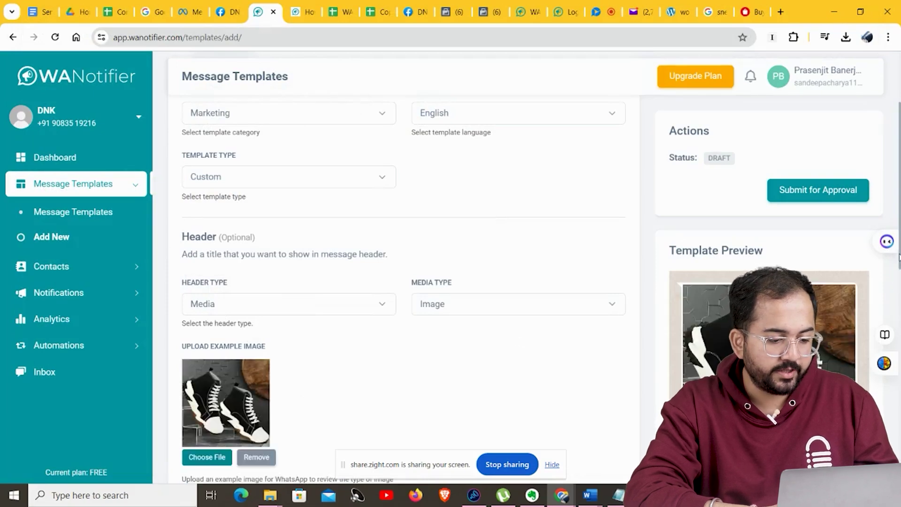
# Paste the prepared New Arrival Alert message into the template body.
pyautogui.scroll(-5, 899, 257)
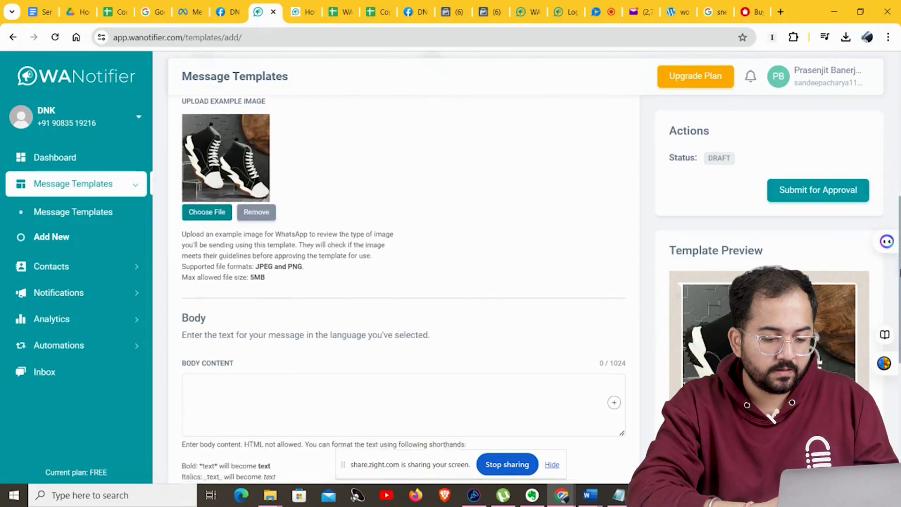
pyautogui.scroll(-2, 900, 273)
pyautogui.click(267, 306)
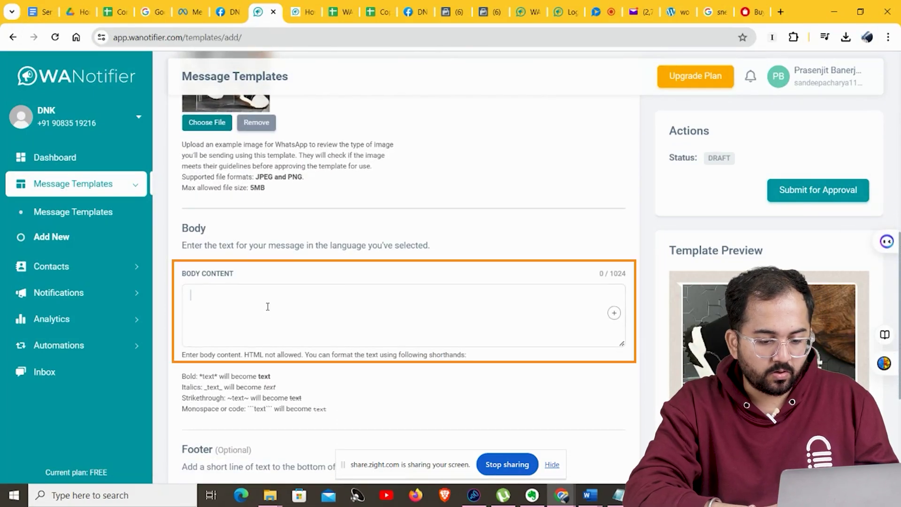
pyautogui.hotkey('ctrl', 'v')
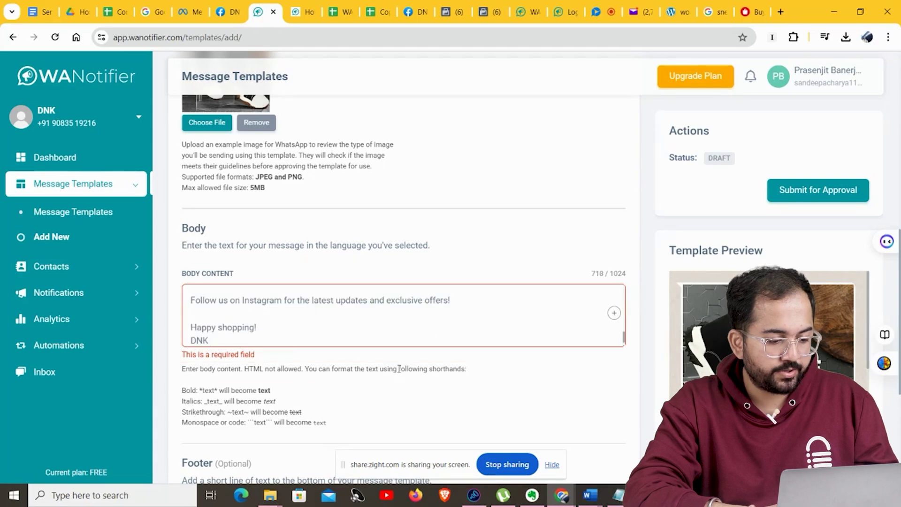
pyautogui.scroll(-1, 896, 284)
pyautogui.moveTo(639, 284); pyautogui.dragTo(638, 349)
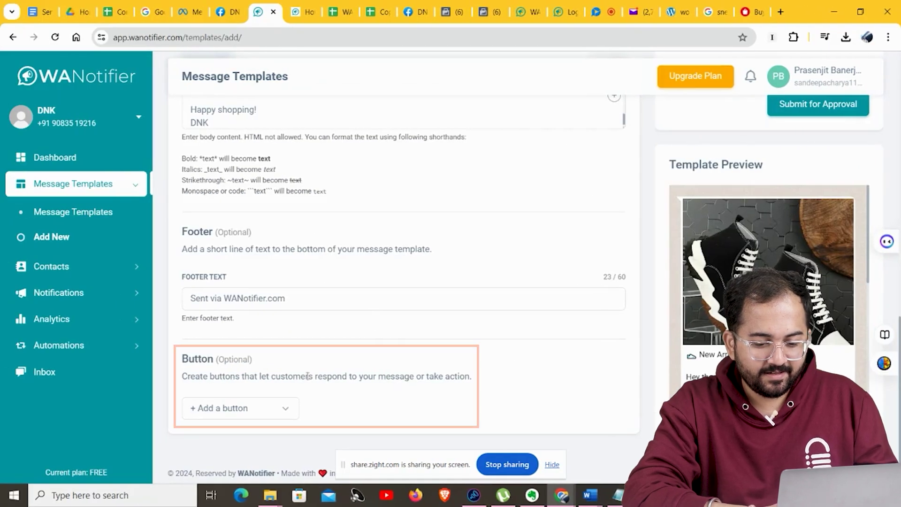
# Add a Visit Website call-to-action button with the pasted website URL.
pyautogui.click(283, 408)
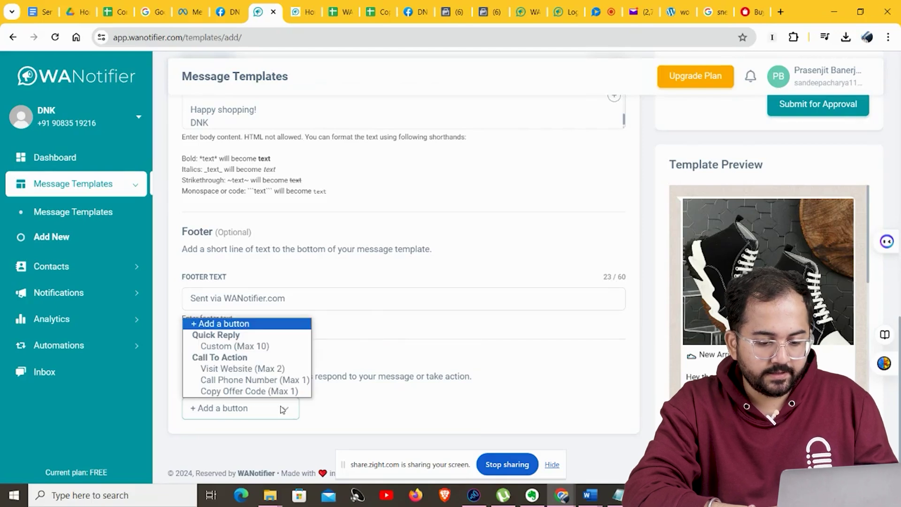
pyautogui.click(267, 372)
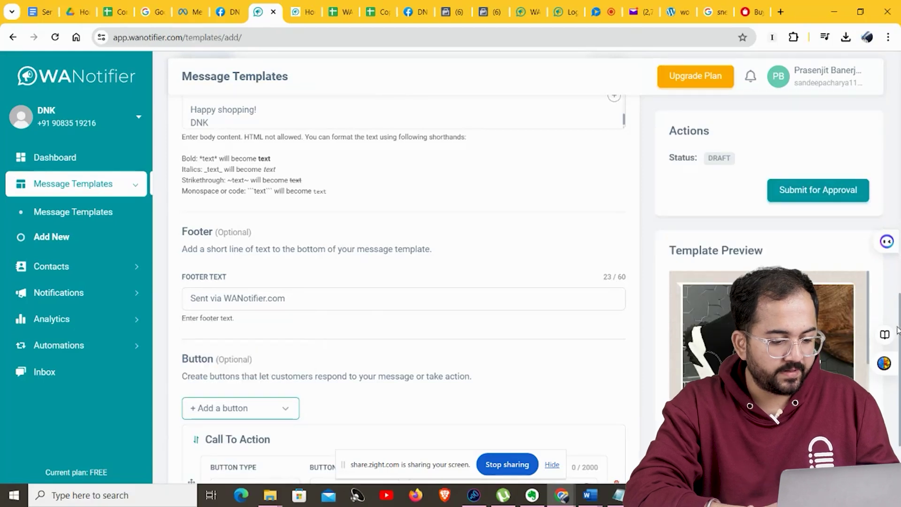
pyautogui.scroll(-2, 898, 330)
pyautogui.click(446, 384)
pyautogui.hotkey('ctrl', 'v')
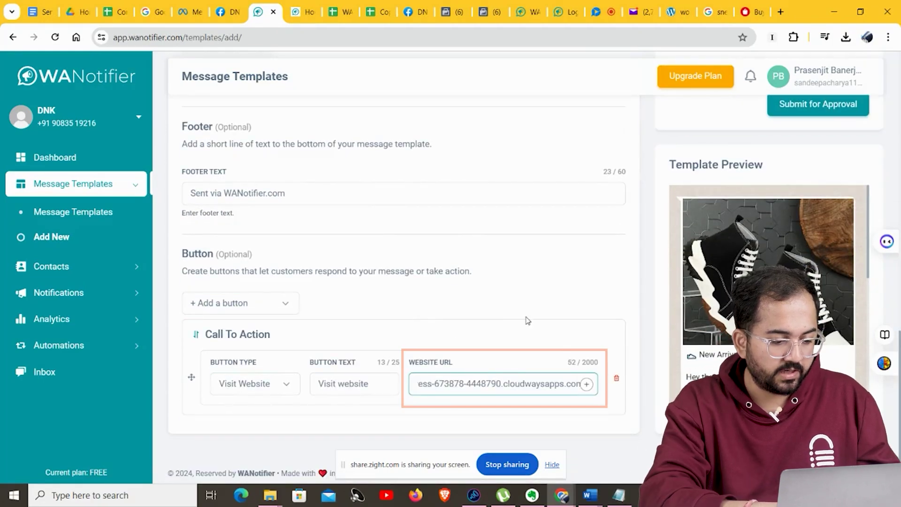
pyautogui.scroll(10, 528, 321)
# Submit new_sales_offer to WhatsApp for approval, then open a new notification form.
pyautogui.click(798, 194)
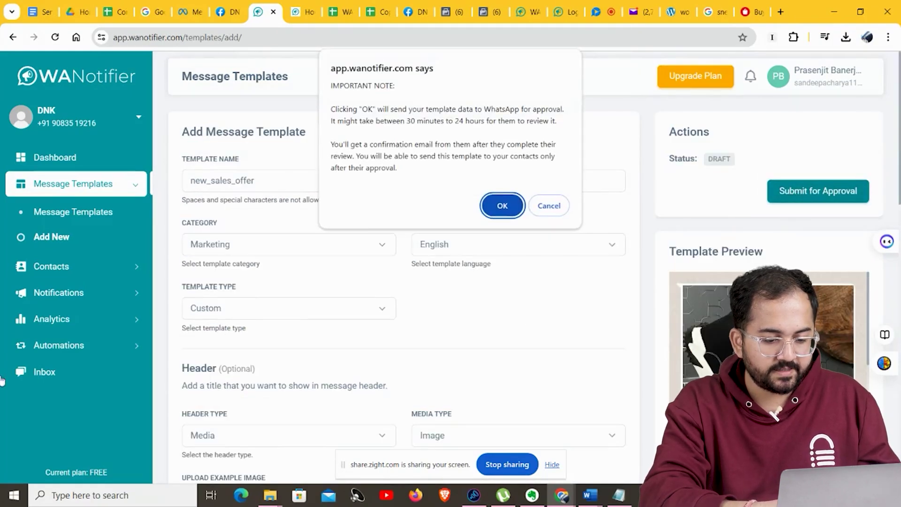
pyautogui.click(500, 206)
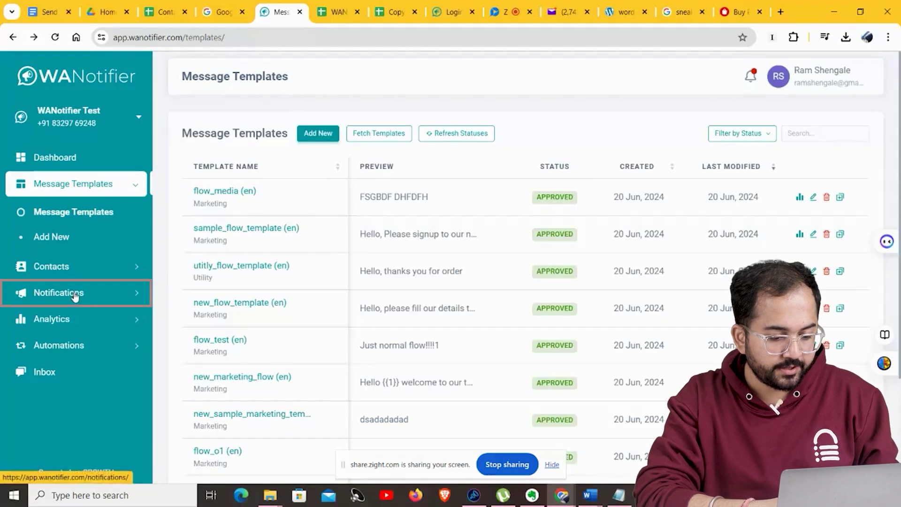
pyautogui.click(73, 292)
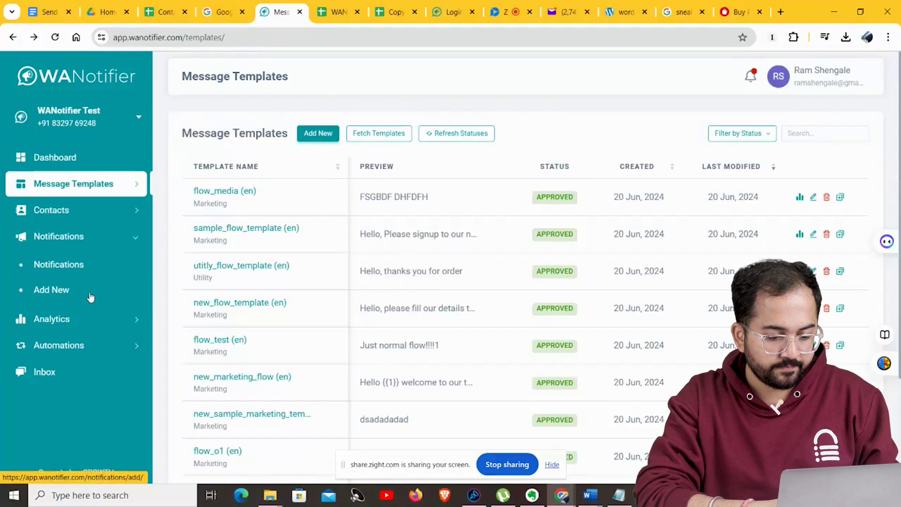
pyautogui.click(69, 295)
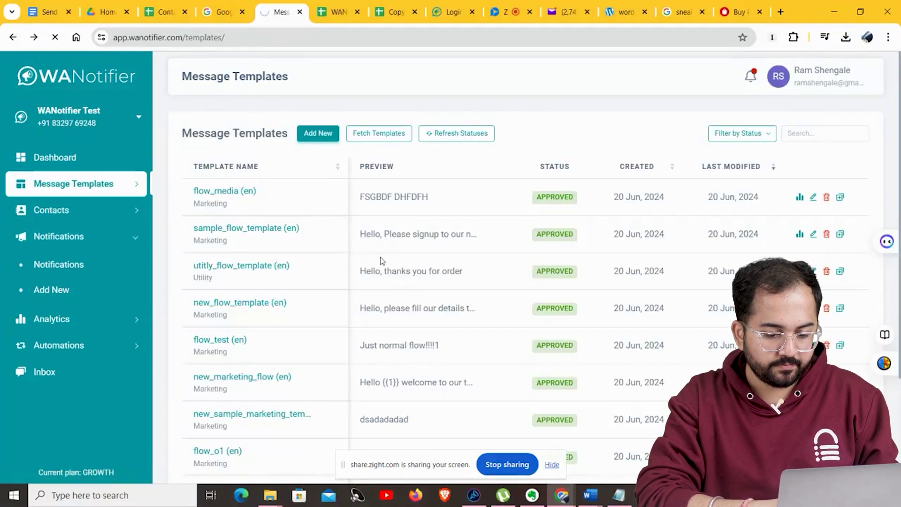
# Title the notification 'New Offer', keep it Marketing, and target the Website Leads list.
pyautogui.click(218, 188)
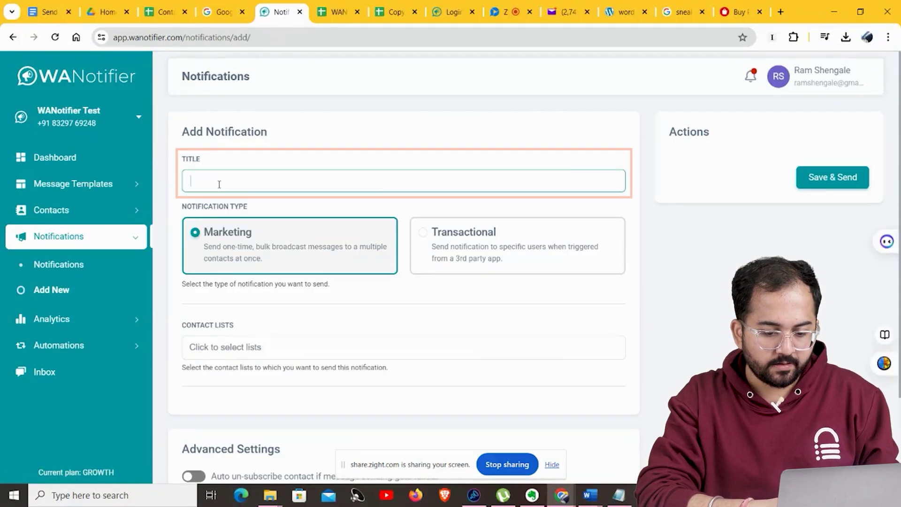
pyautogui.write('New Offer')
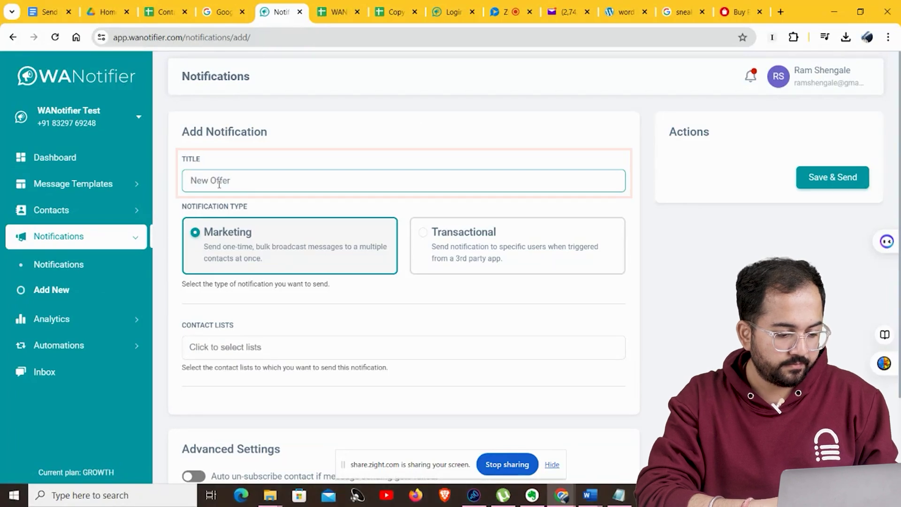
pyautogui.click(212, 236)
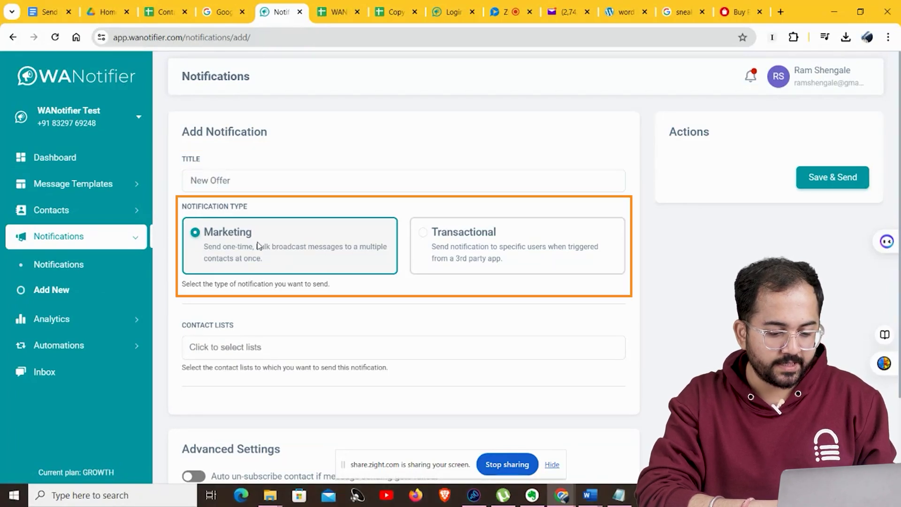
pyautogui.click(278, 350)
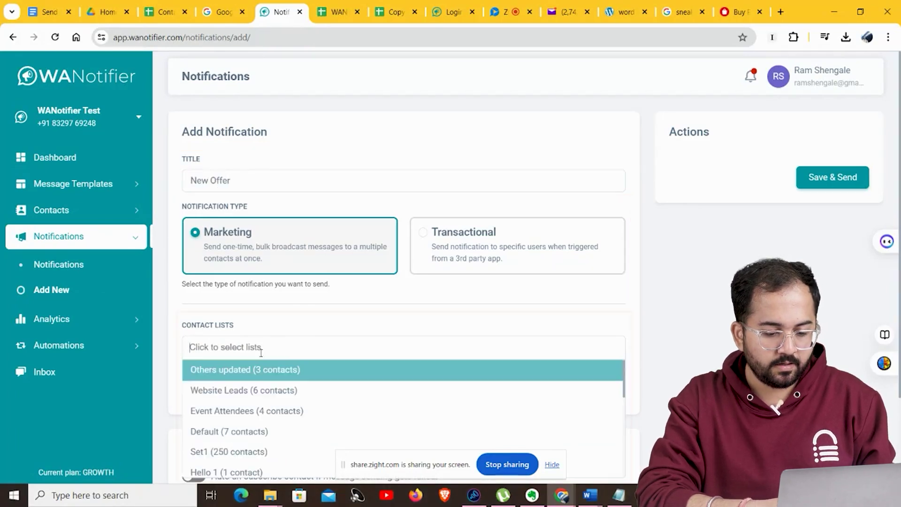
pyautogui.click(263, 390)
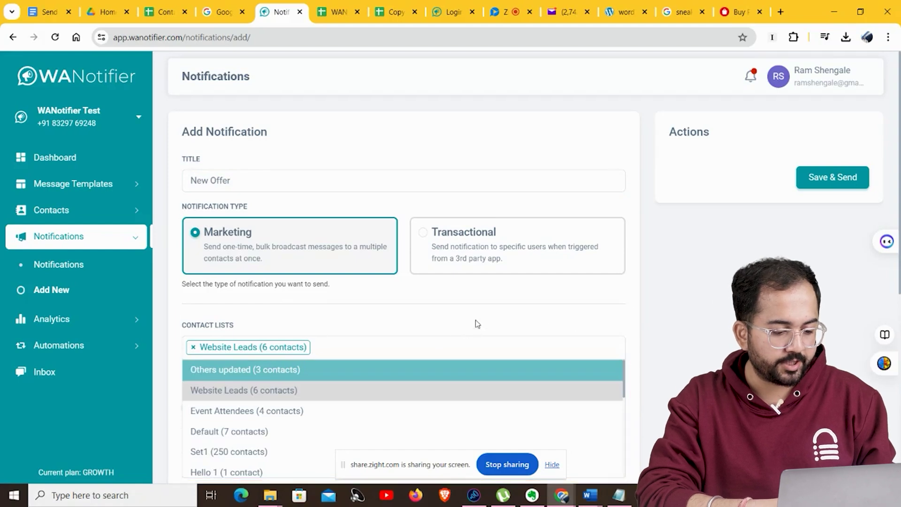
pyautogui.click(477, 322)
pyautogui.scroll(-2, 477, 322)
pyautogui.scroll(-2, 376, 364)
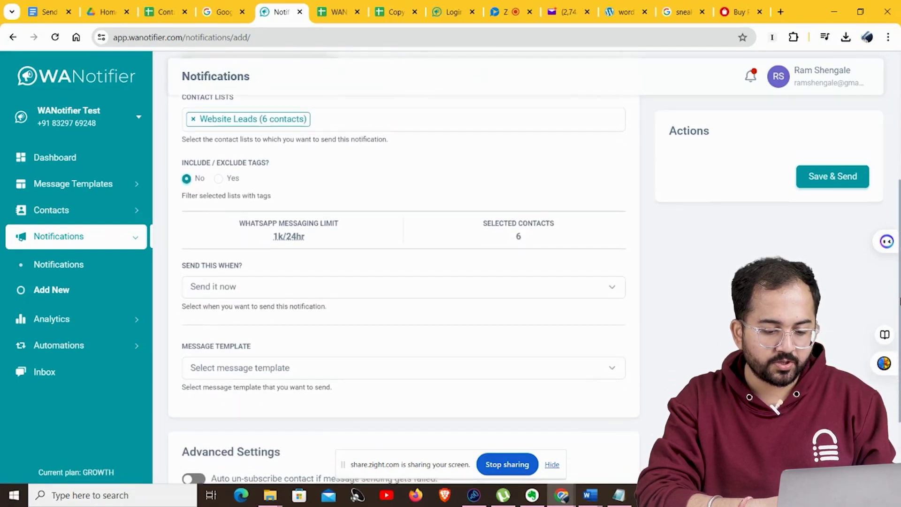
# Set it to send now with the sample_flow_template message, then Save & Send.
pyautogui.click(236, 283)
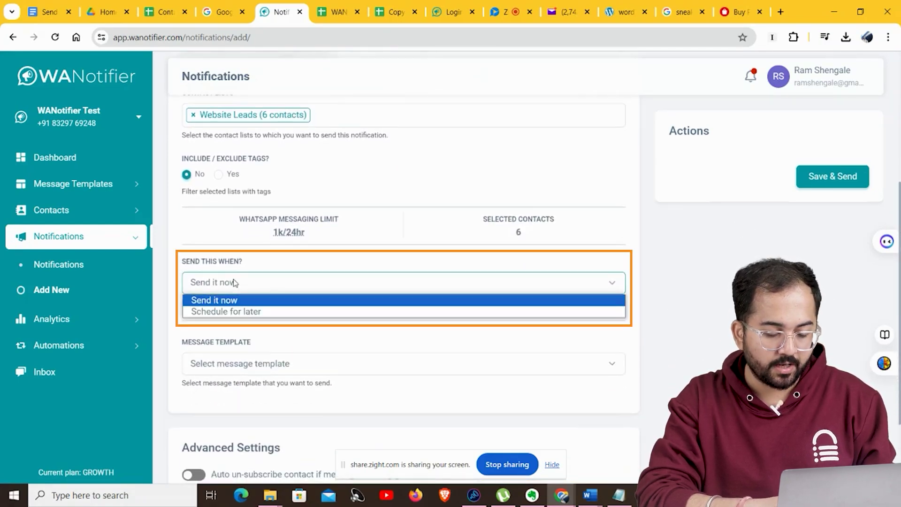
pyautogui.click(237, 312)
pyautogui.click(241, 283)
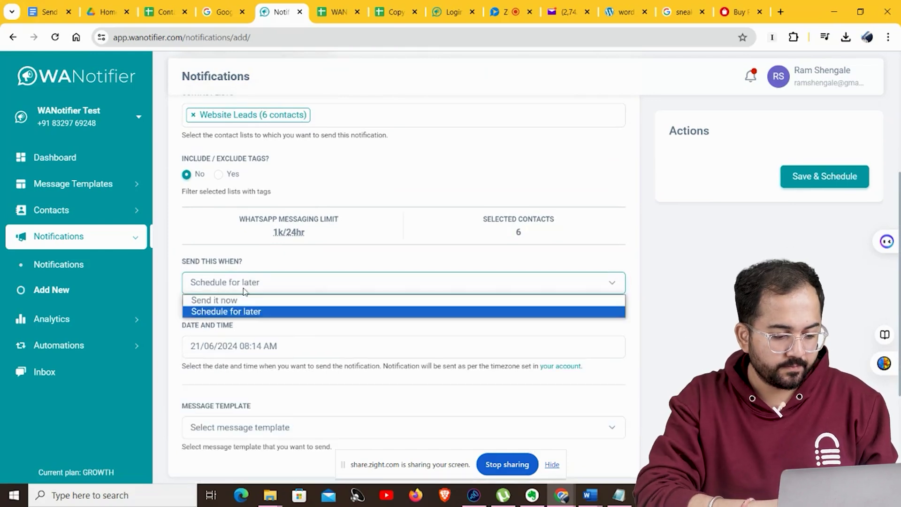
pyautogui.click(235, 300)
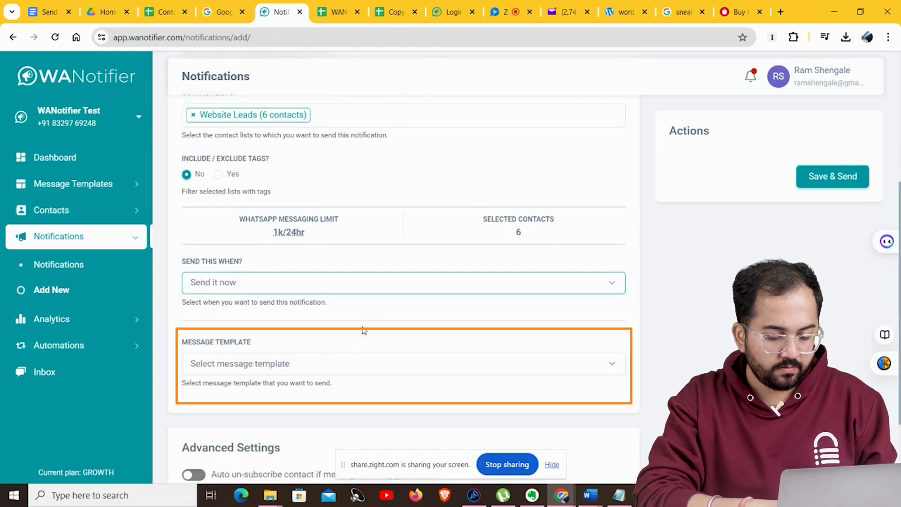
pyautogui.click(295, 366)
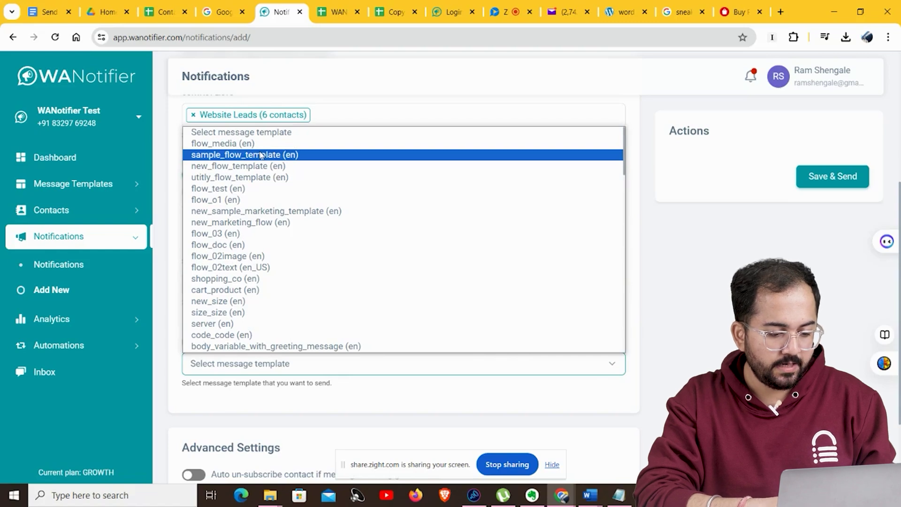
pyautogui.click(262, 154)
pyautogui.scroll(5, 657, 235)
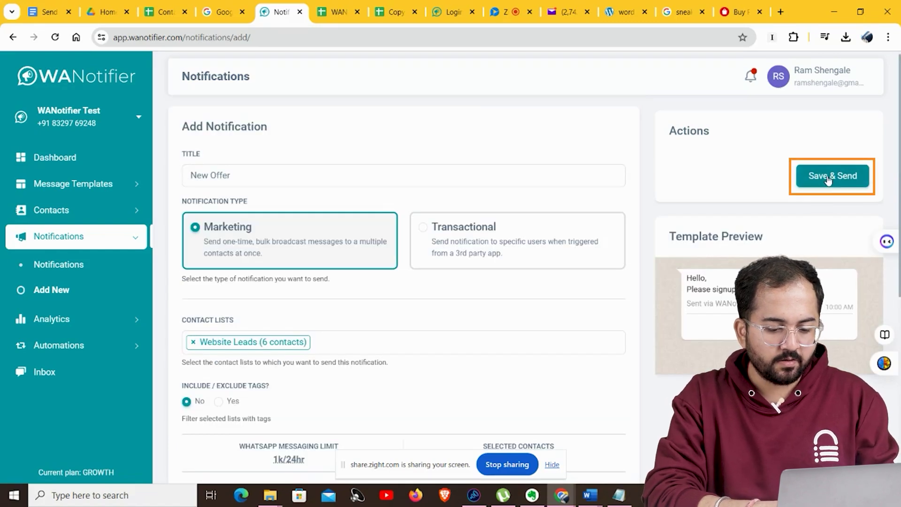
pyautogui.click(828, 180)
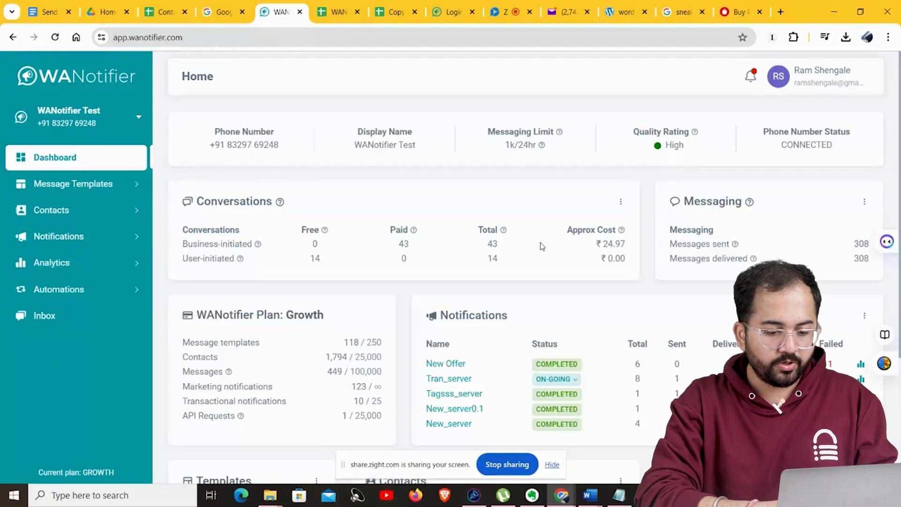
# Check the New Offer notification's analytics in the notifications list, then go to the Inbox.
pyautogui.click(86, 240)
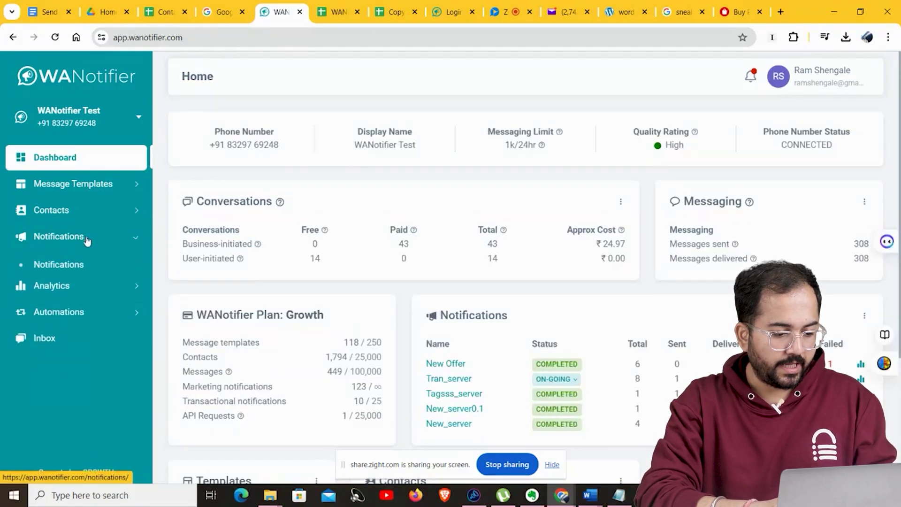
pyautogui.click(82, 266)
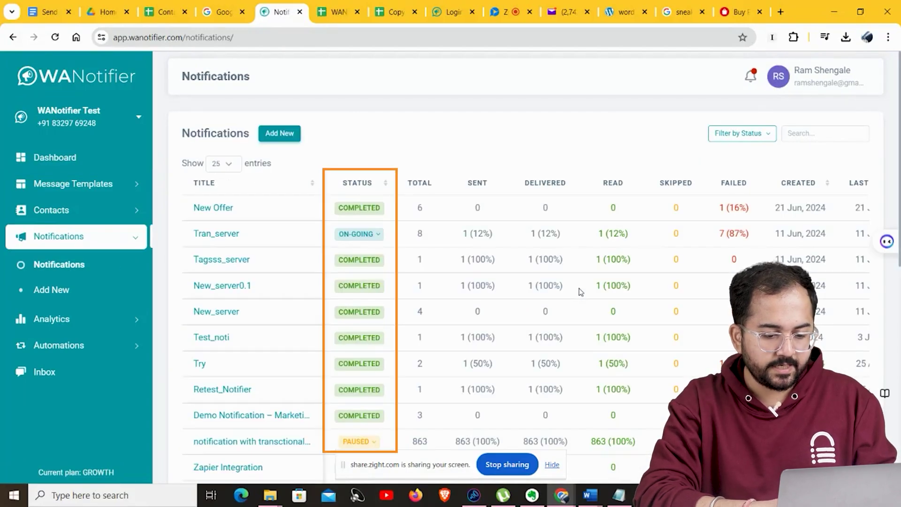
pyautogui.hscroll(3, 581, 292)
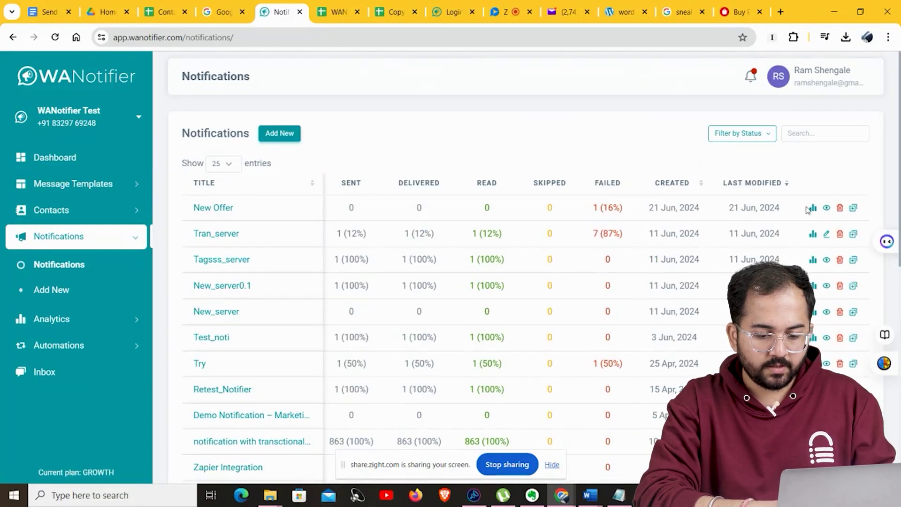
pyautogui.click(812, 211)
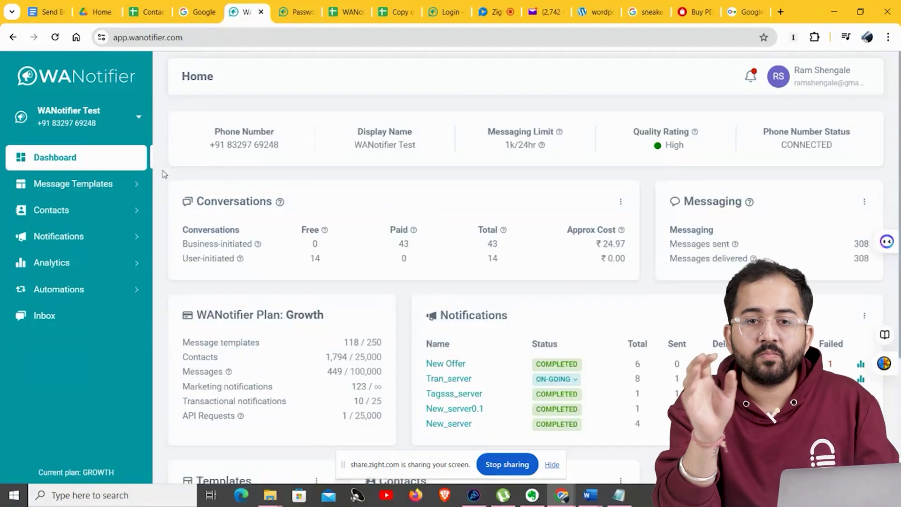
pyautogui.click(60, 322)
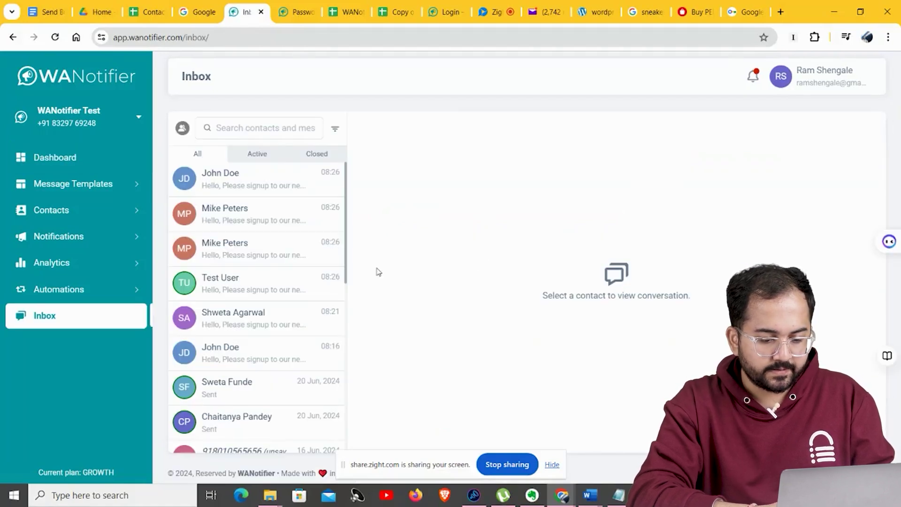
# View a contact's conversation showing the signup message, then go to Integrations via the account menu.
pyautogui.click(264, 226)
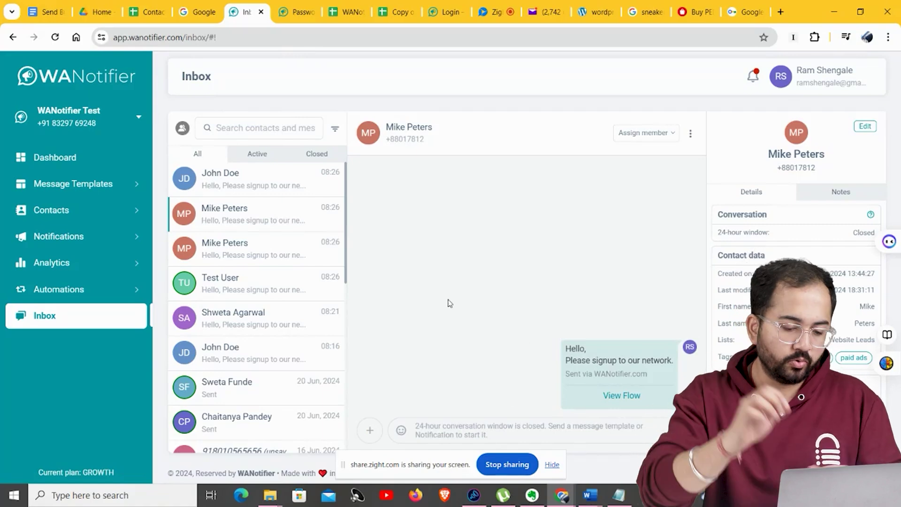
pyautogui.click(804, 82)
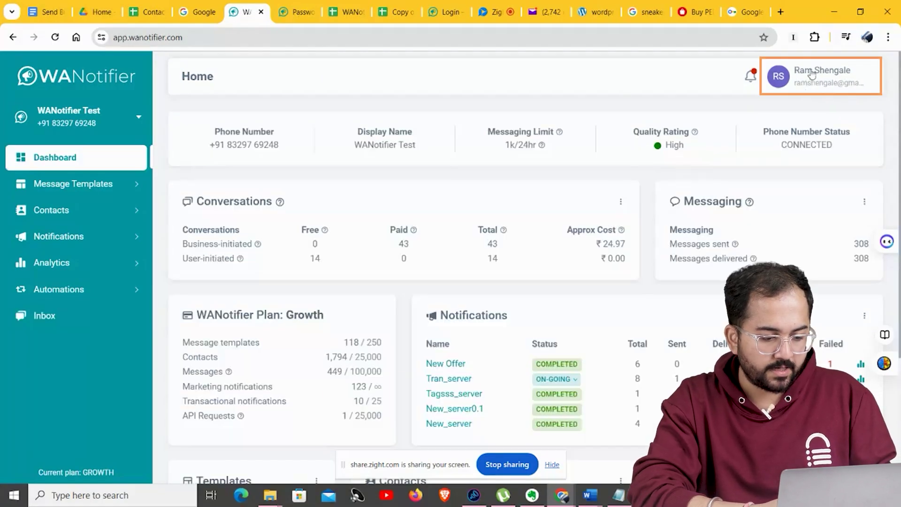
pyautogui.click(804, 81)
pyautogui.click(798, 197)
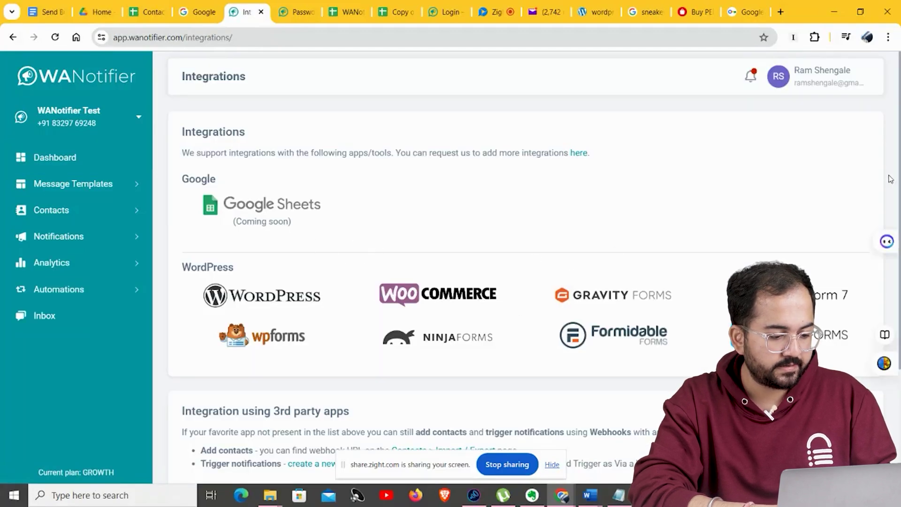
# Scroll the Integrations page to review the supported WordPress integrations.
pyautogui.moveTo(900, 170); pyautogui.dragTo(895, 262)
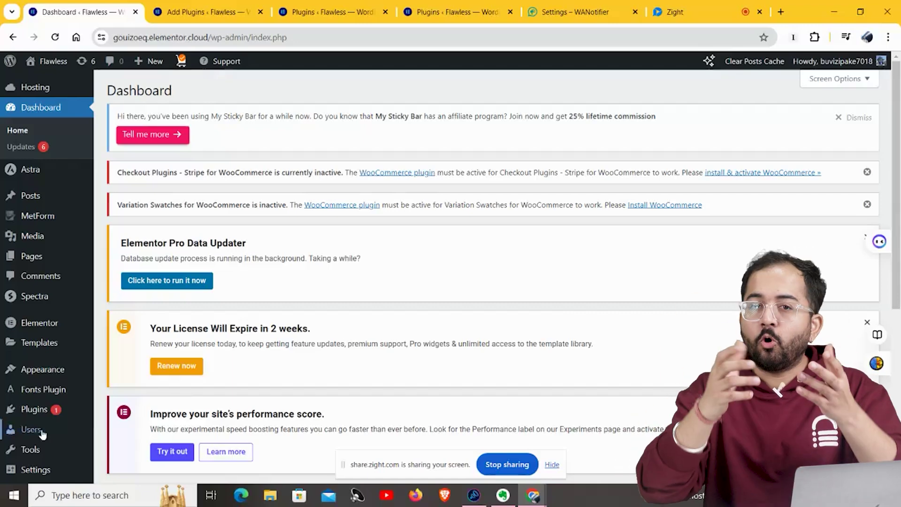
# Search for 'wanotifier', install and activate the plugin, and open its setup page.
pyautogui.moveTo(42, 422)
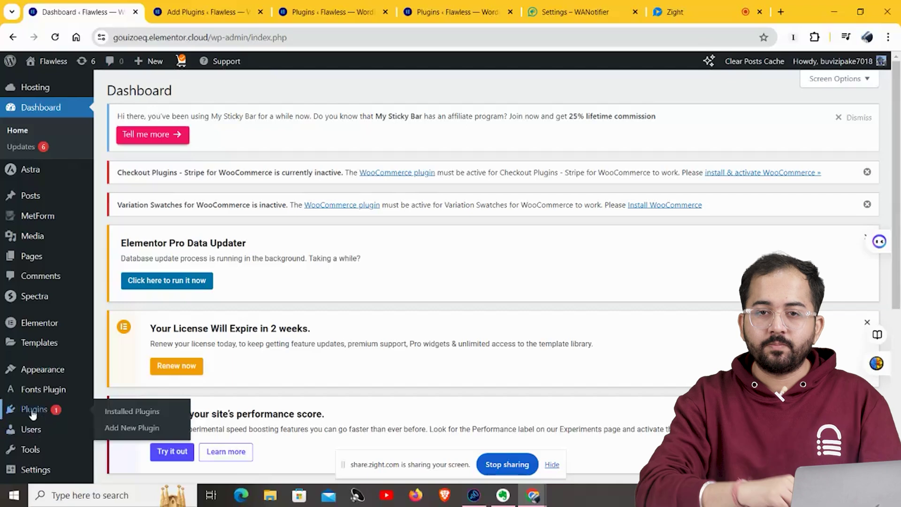
pyautogui.rightClick(121, 429)
pyautogui.click(179, 288)
pyautogui.write('wan')
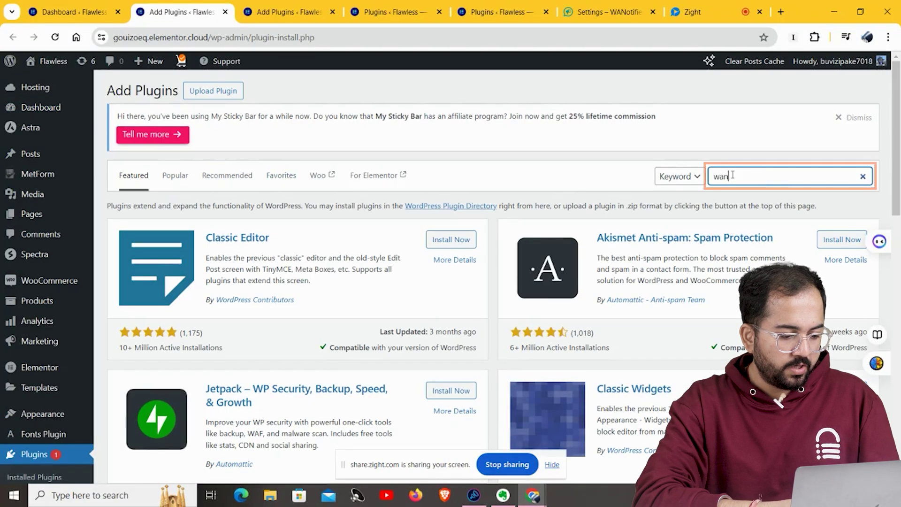
pyautogui.write('otifier')
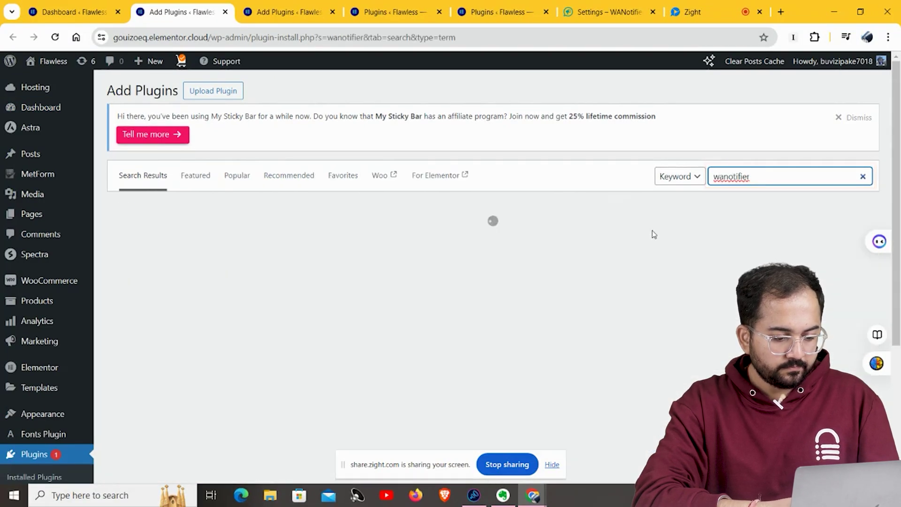
pyautogui.click(451, 243)
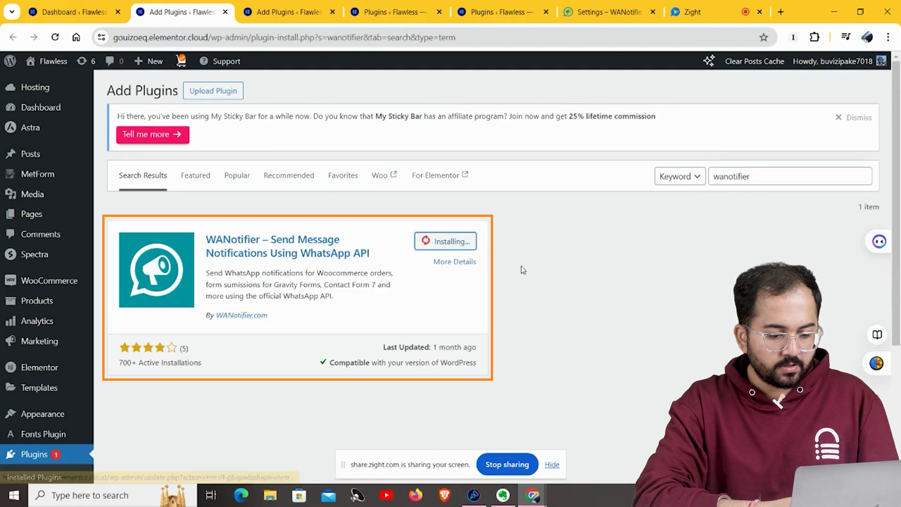
pyautogui.press('Return')
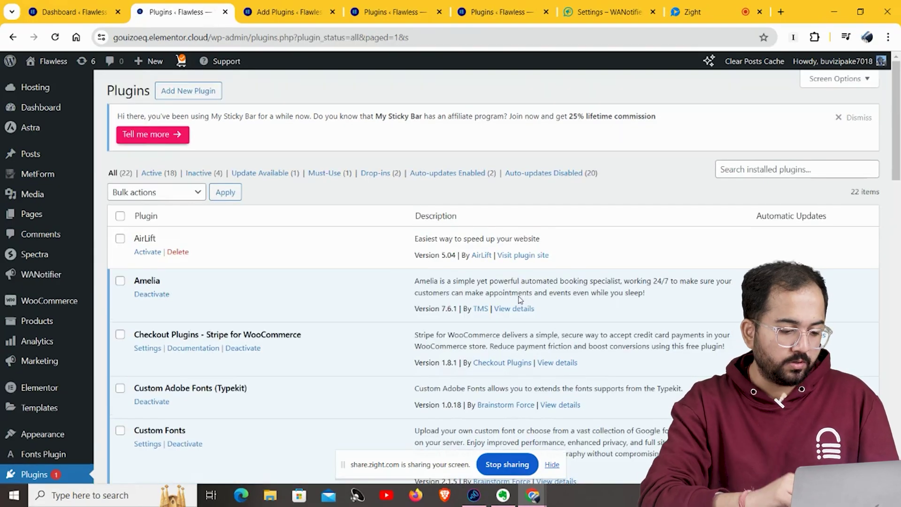
pyautogui.click(42, 274)
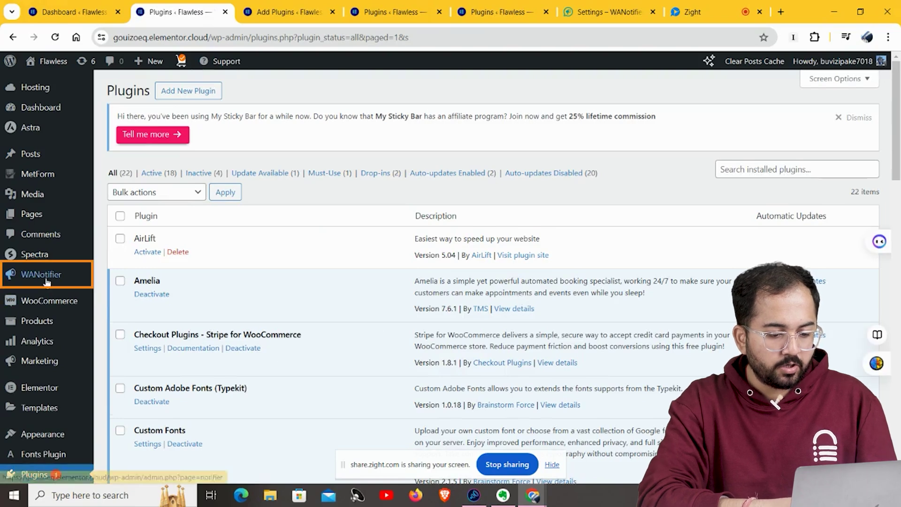
# Copy the API key from WANotifier's API settings into the plugin's API key field and submit it.
pyautogui.scroll(-7, 401, 322)
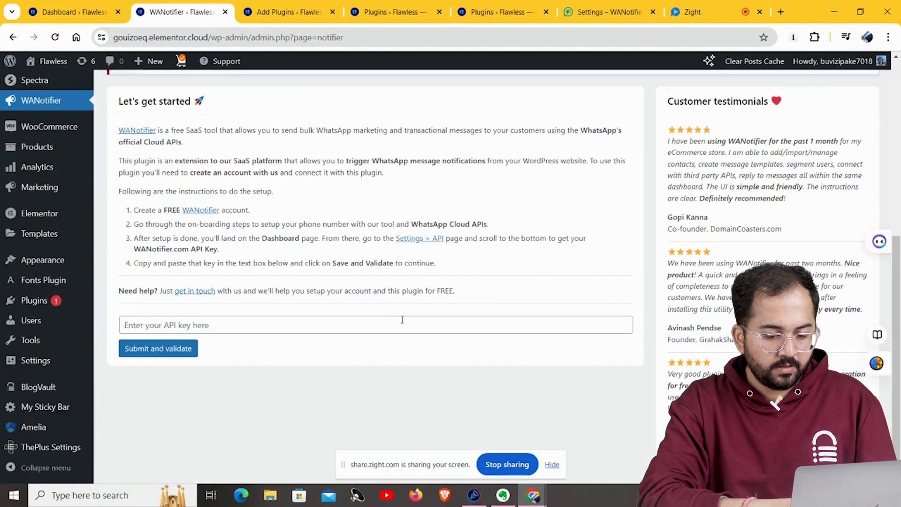
pyautogui.click(606, 12)
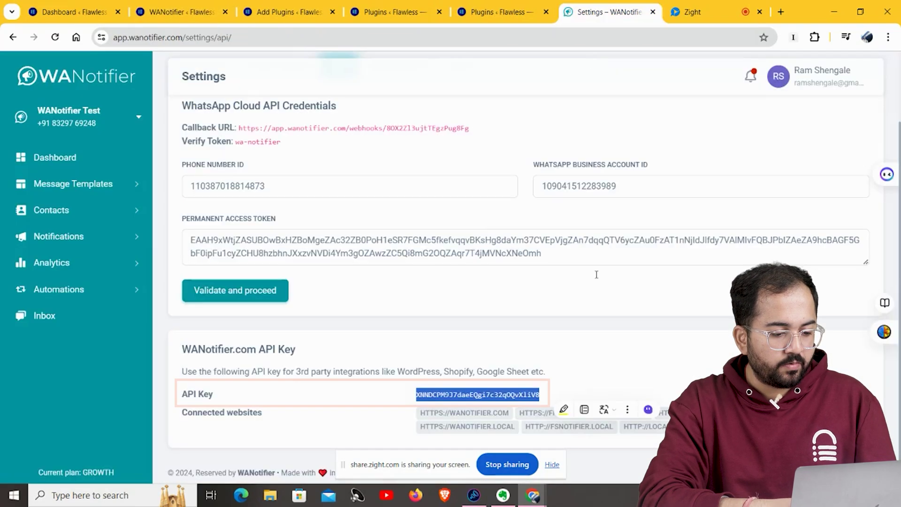
pyautogui.rightClick(488, 392)
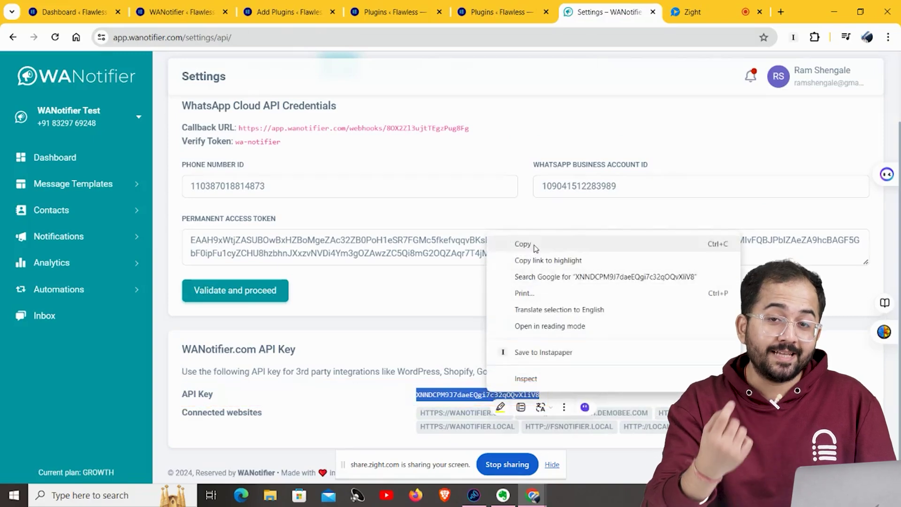
pyautogui.click(516, 244)
pyautogui.click(178, 12)
pyautogui.click(186, 323)
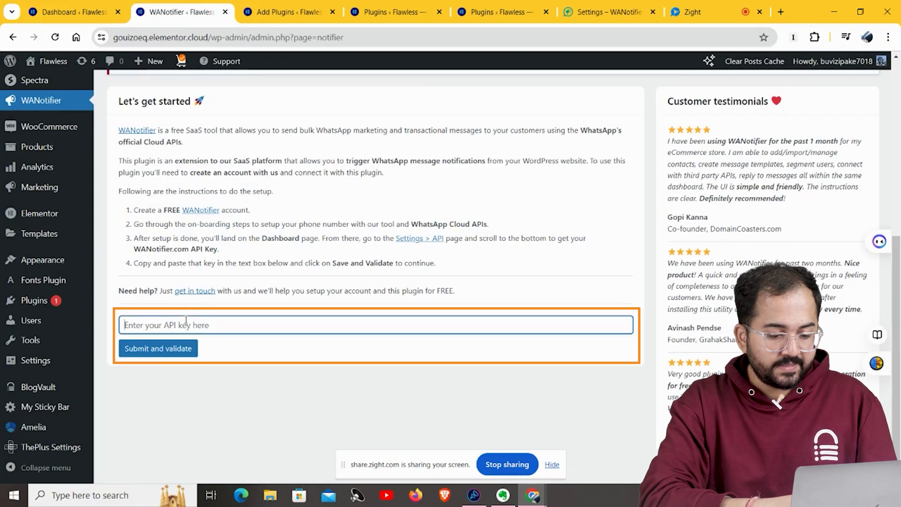
pyautogui.hotkey('ctrl', 'v')
pyautogui.click(159, 349)
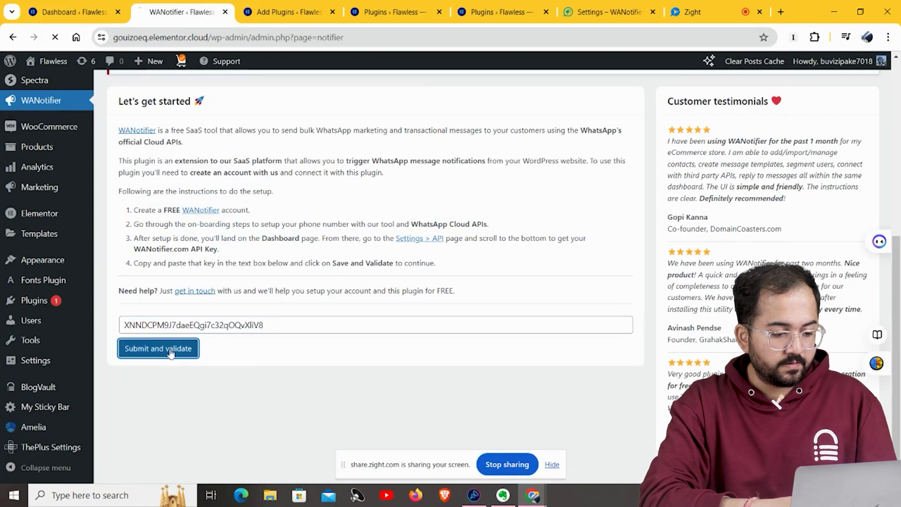
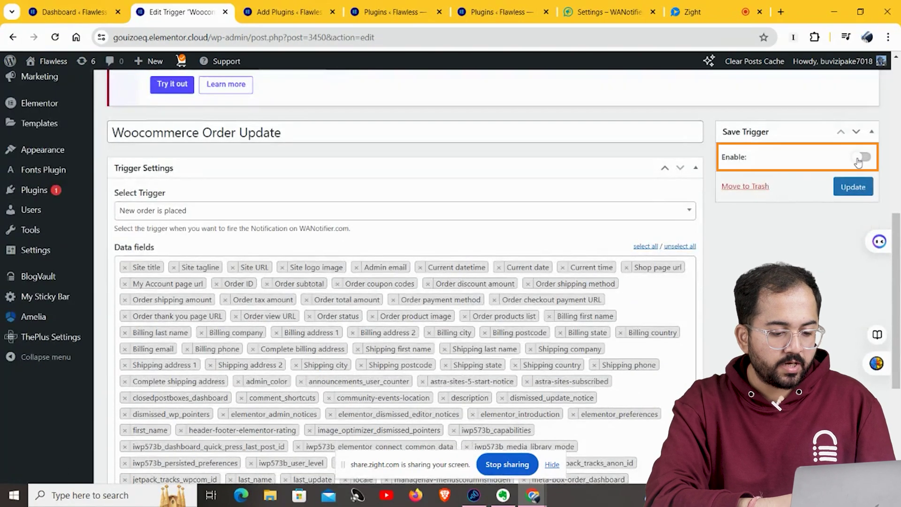
# Enable the Woocommerce Order Update trigger in WordPress and save it with Update.
pyautogui.click(859, 157)
pyautogui.click(853, 187)
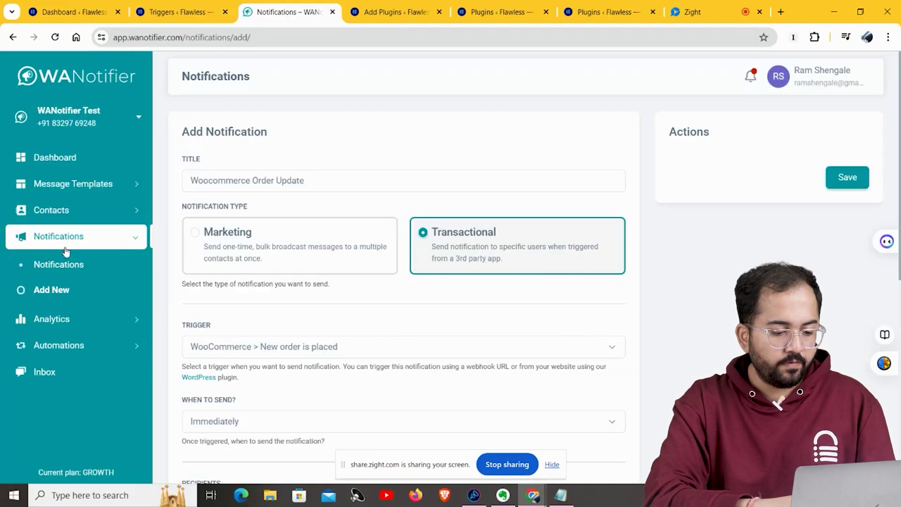
# Create a transactional notification titled Woocommerce Order Update, triggered by 'WooCommerce > New order is placed'.
pyautogui.click(57, 291)
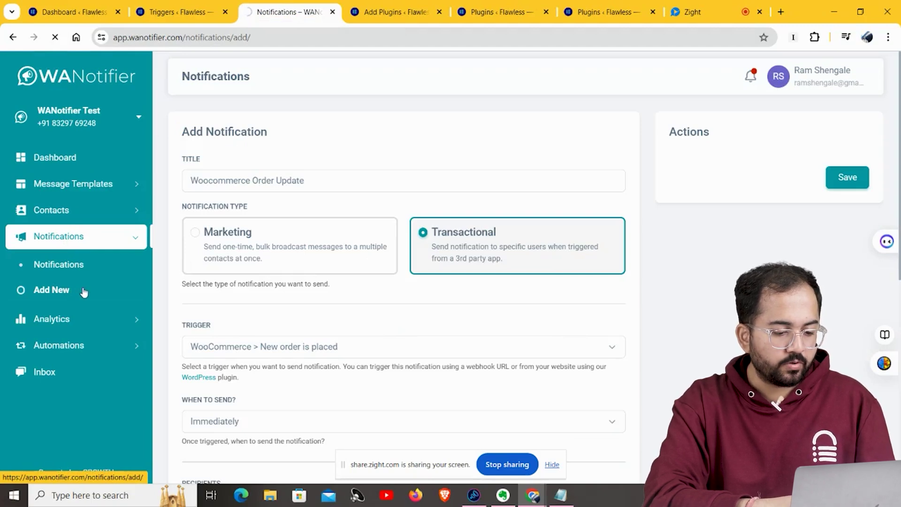
pyautogui.click(232, 177)
pyautogui.write('Woocommerce Order Update')
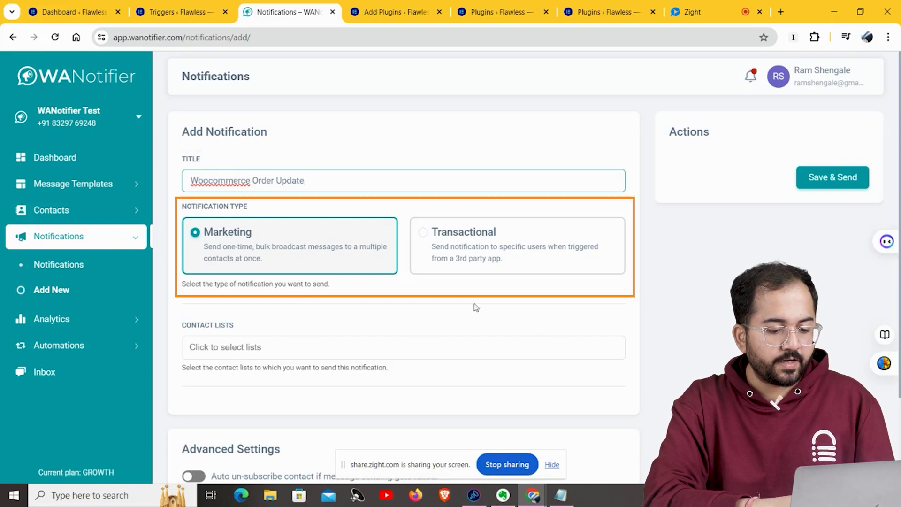
pyautogui.click(436, 237)
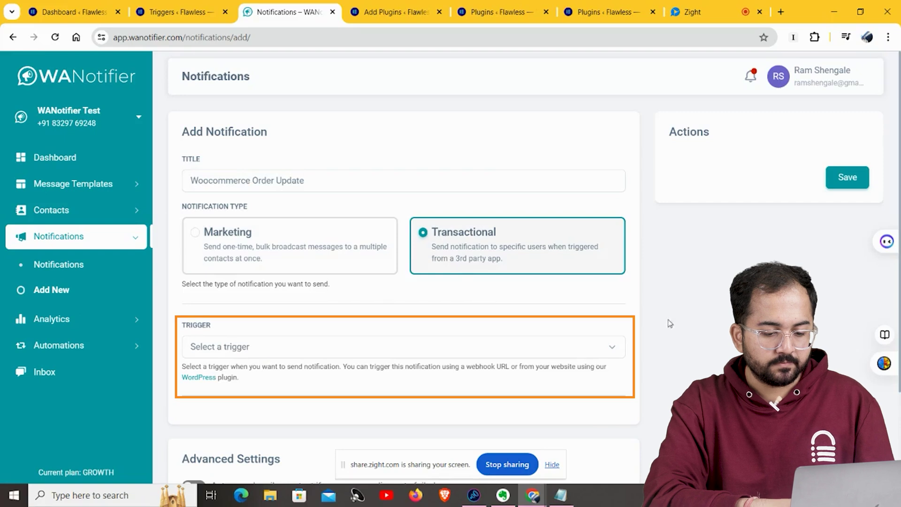
pyautogui.click(603, 355)
pyautogui.scroll(-1, 357, 187)
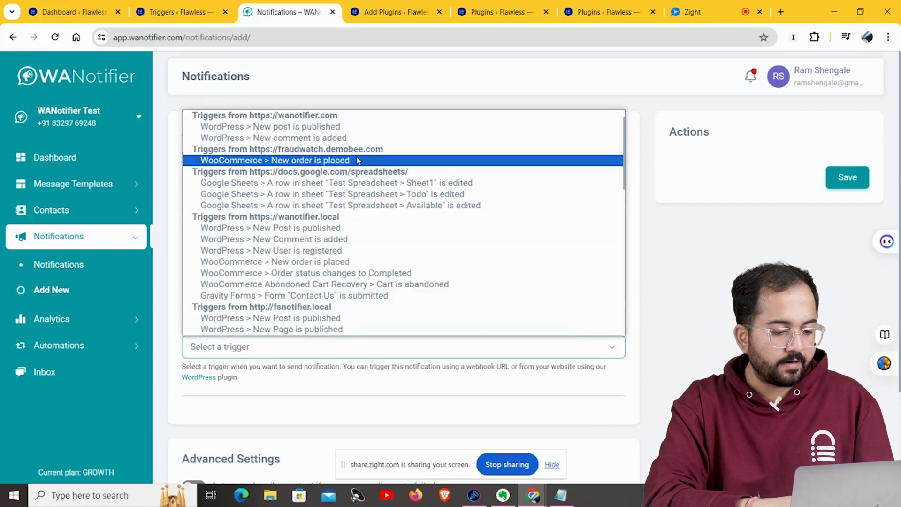
pyautogui.click(357, 160)
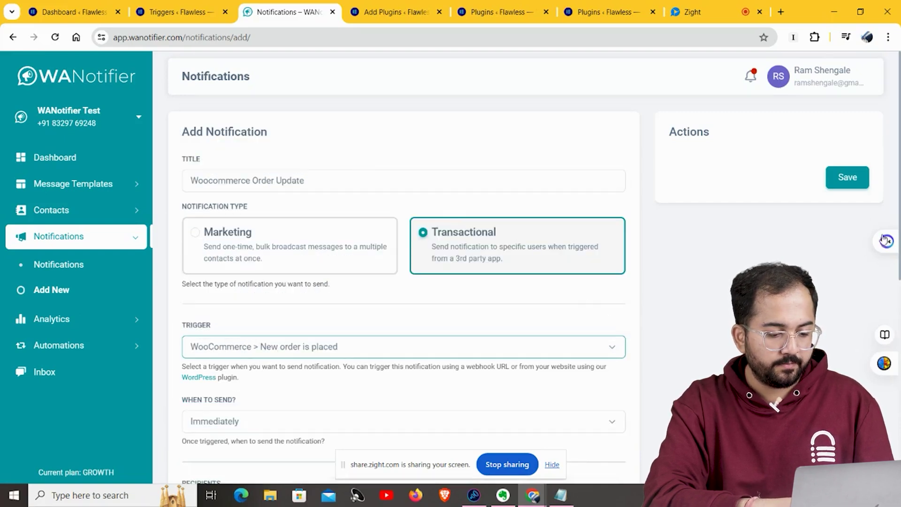
# Set the recipient type to Contact and select the matching contact.
pyautogui.scroll(-5, 900, 198)
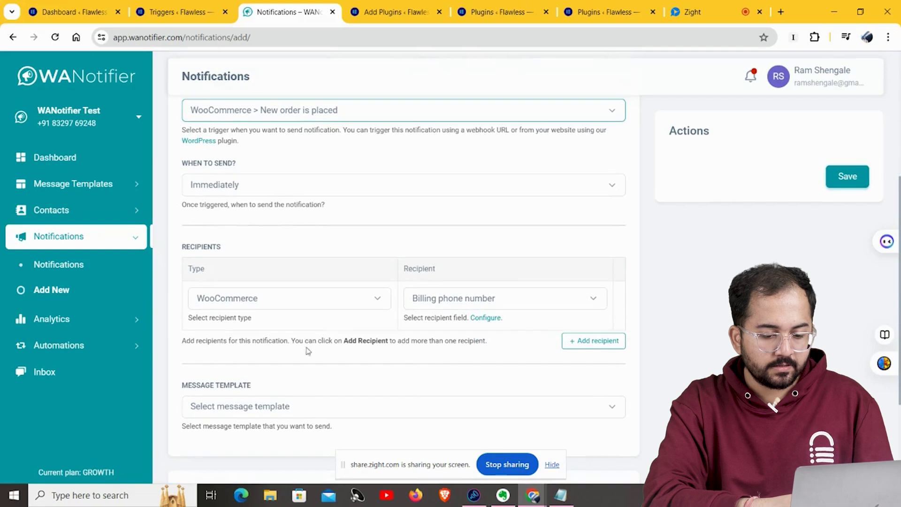
pyautogui.click(275, 299)
pyautogui.click(214, 326)
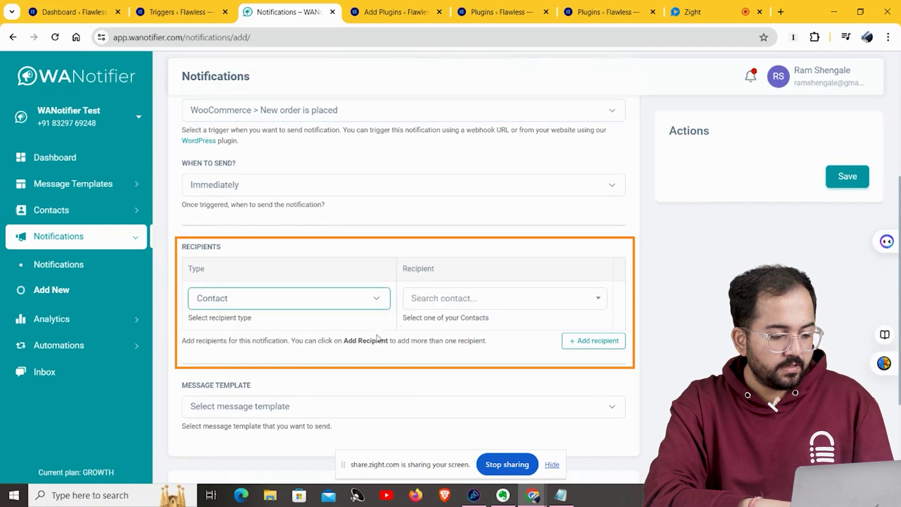
pyautogui.click(437, 304)
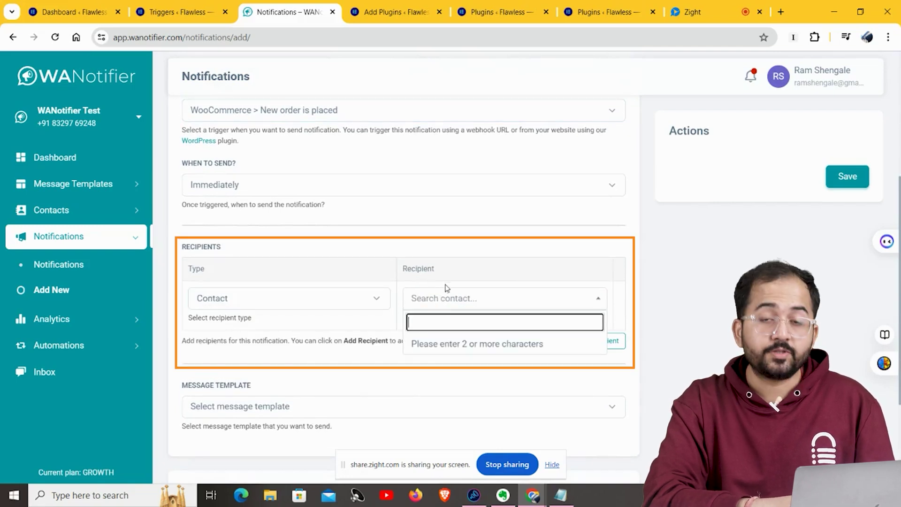
pyautogui.write('gu')
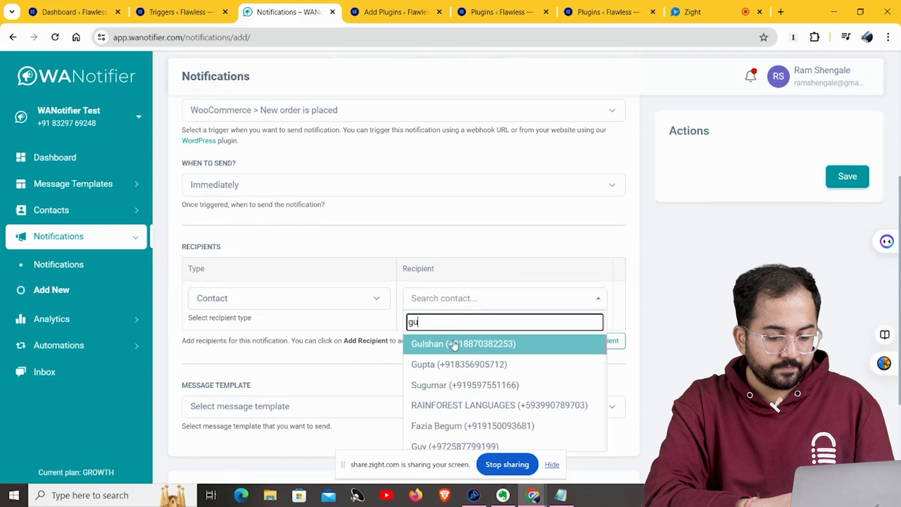
pyautogui.click(511, 344)
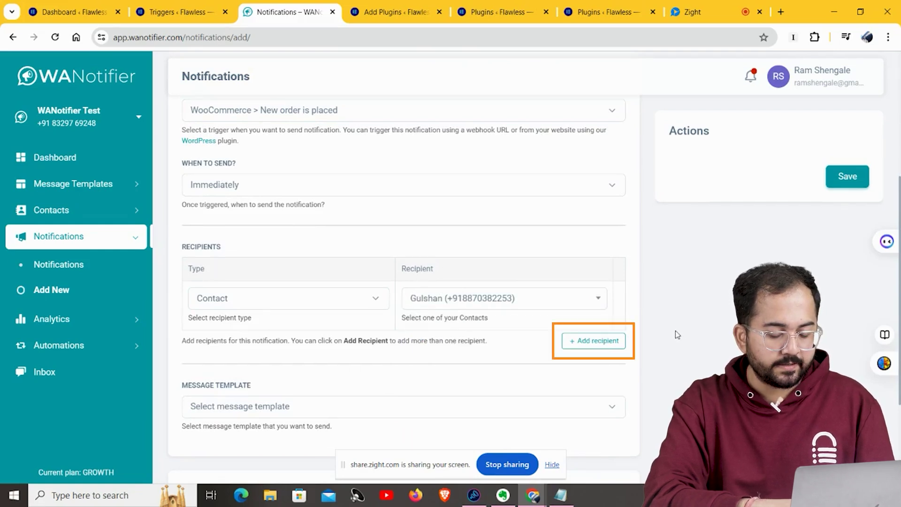
# Choose sample_flow_template as the message template and save the notification.
pyautogui.scroll(-3, 284, 301)
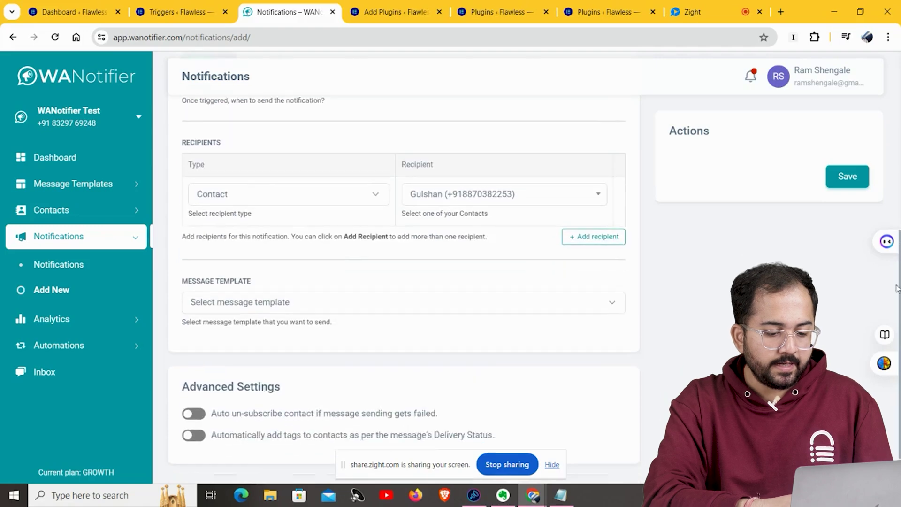
pyautogui.click(284, 259)
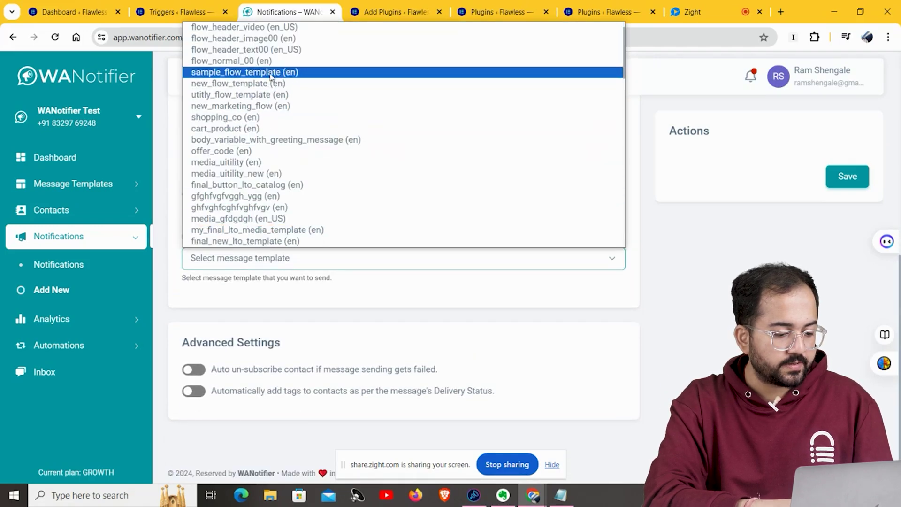
pyautogui.click(272, 72)
pyautogui.click(842, 178)
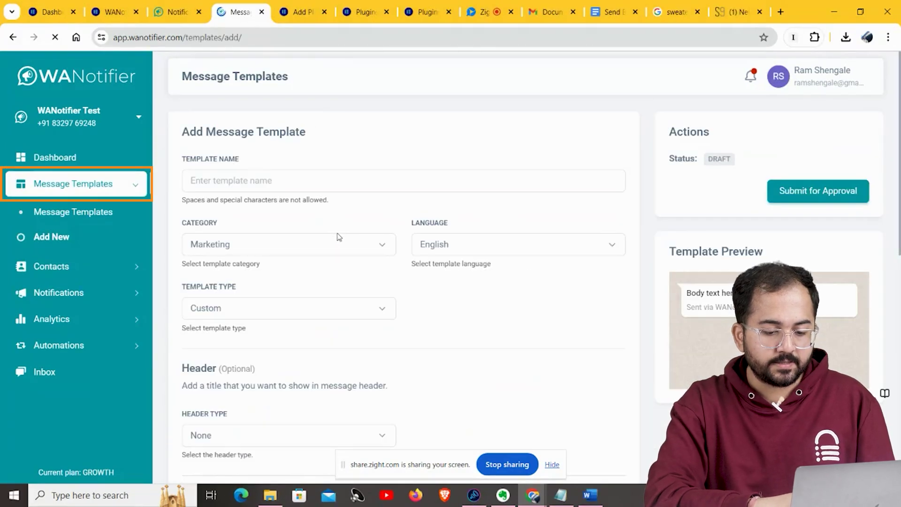
# Name the new message template new_order_placed.
pyautogui.click(253, 181)
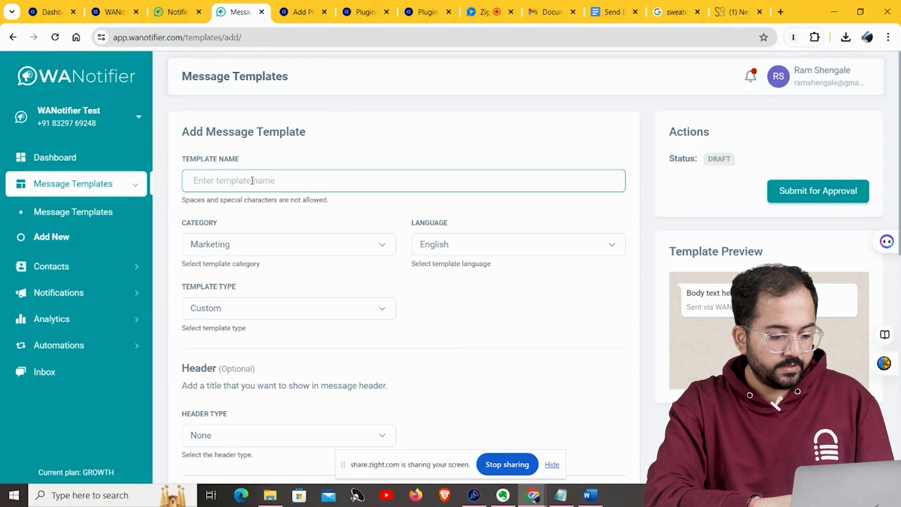
pyautogui.write('new')
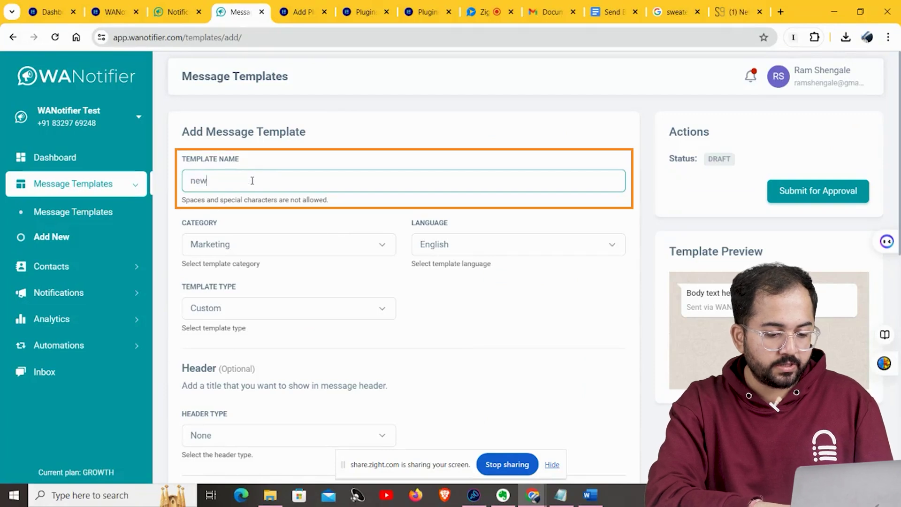
pyautogui.write('order_placed')
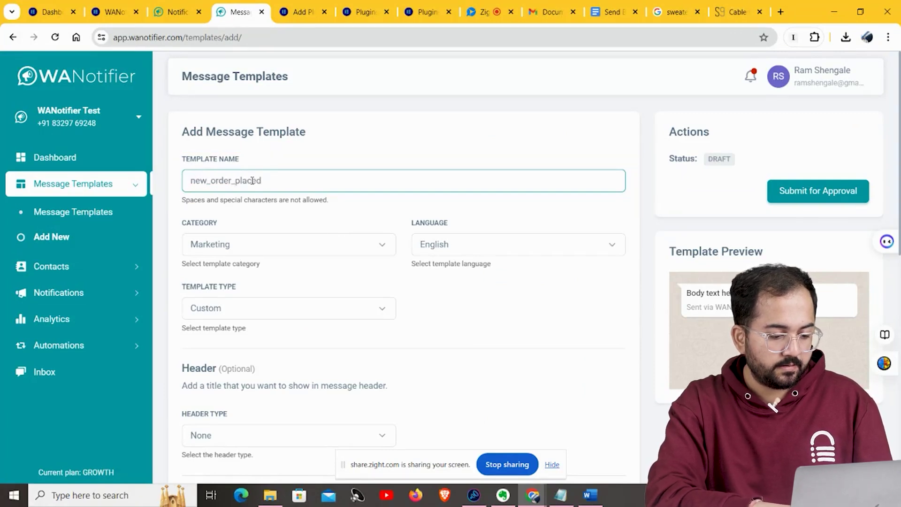
pyautogui.click(897, 225)
# Set the header type to Media and upload SWT00008673_1_900x.jpg as the example image.
pyautogui.scroll(-4, 900, 178)
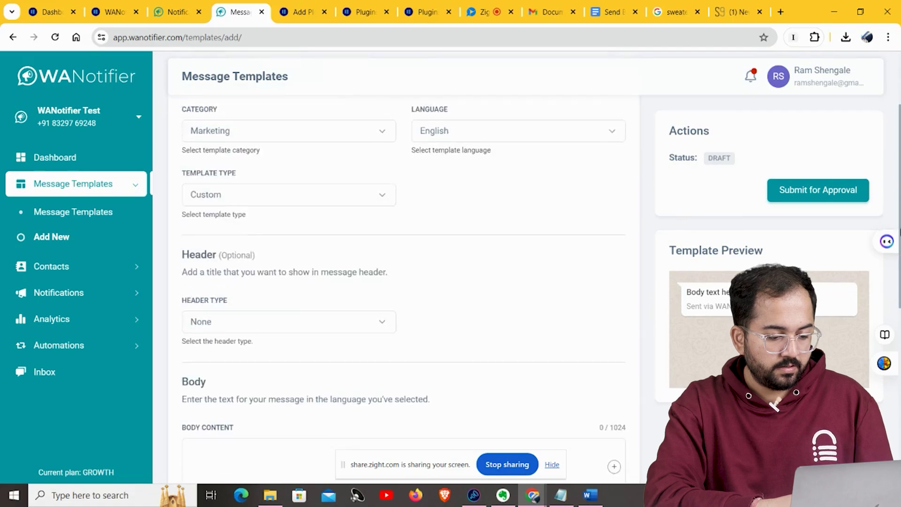
pyautogui.click(331, 264)
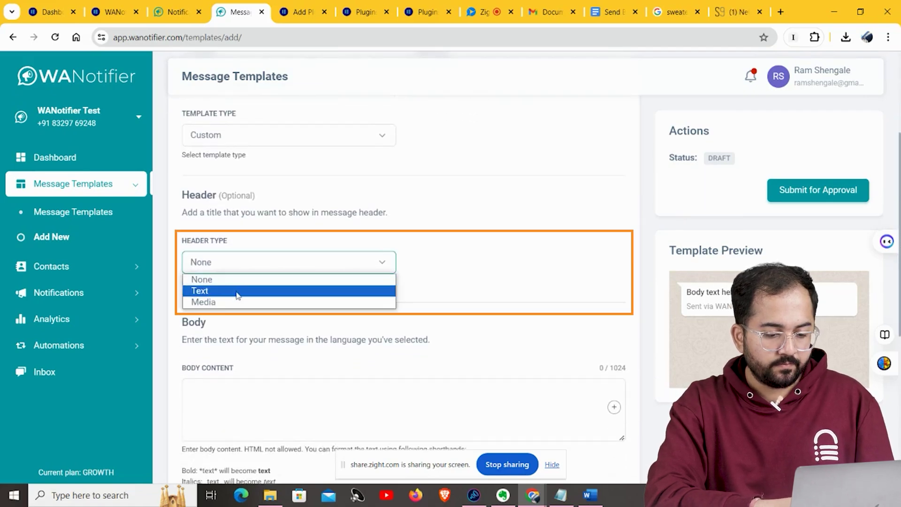
pyautogui.click(227, 305)
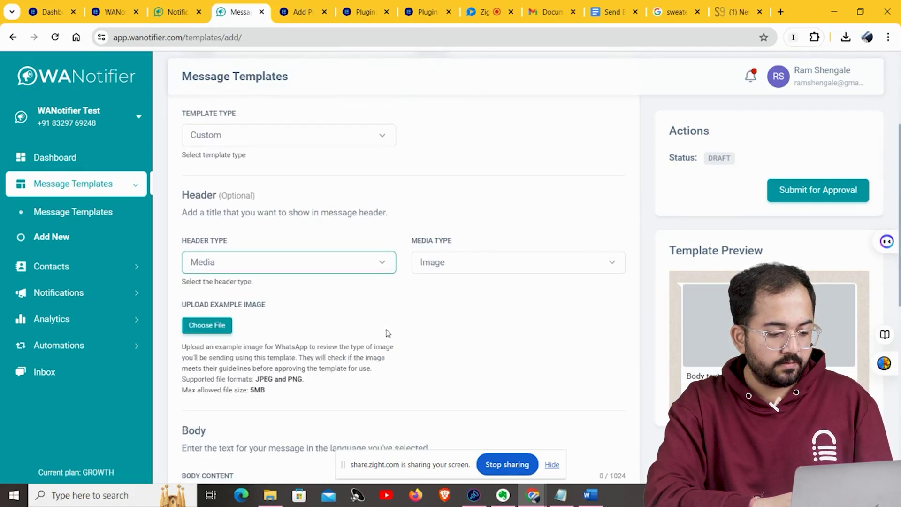
pyautogui.click(207, 325)
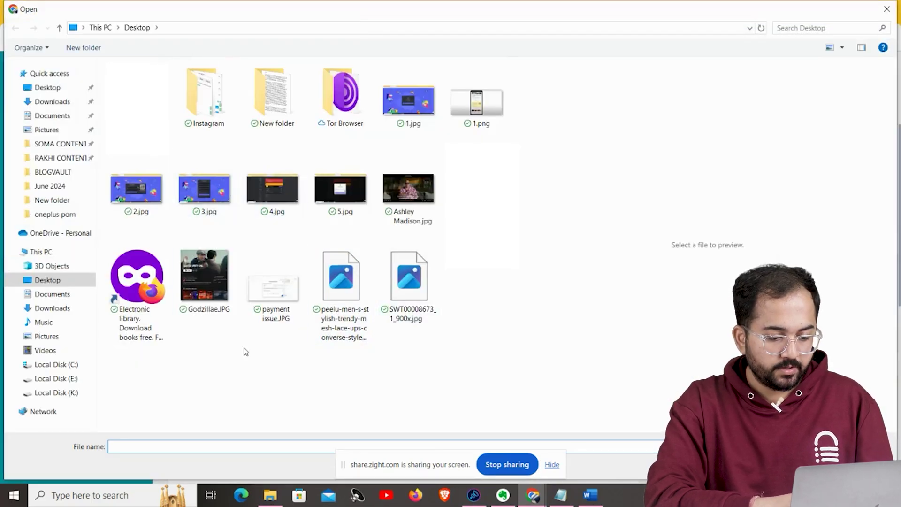
pyautogui.click(437, 307)
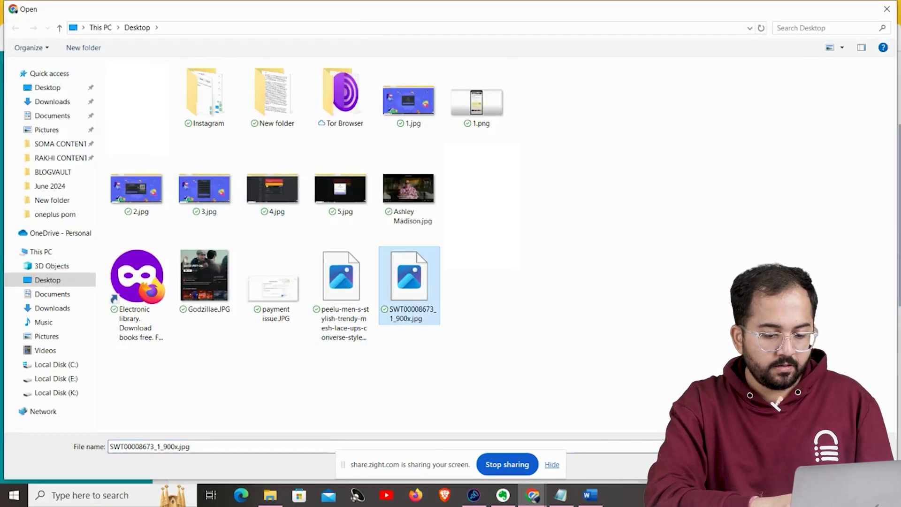
pyautogui.press('Return')
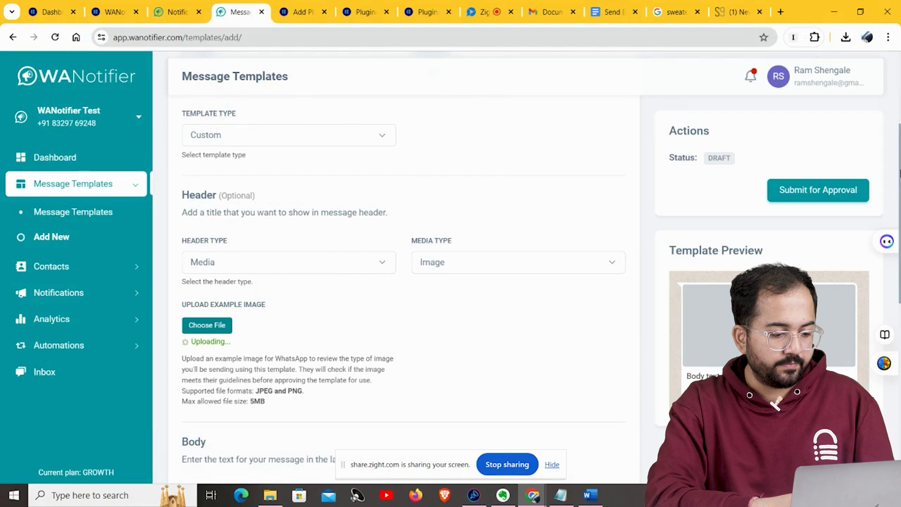
# Paste the order-confirmation message into the template's Body Content.
pyautogui.moveTo(899, 173); pyautogui.dragTo(899, 260)
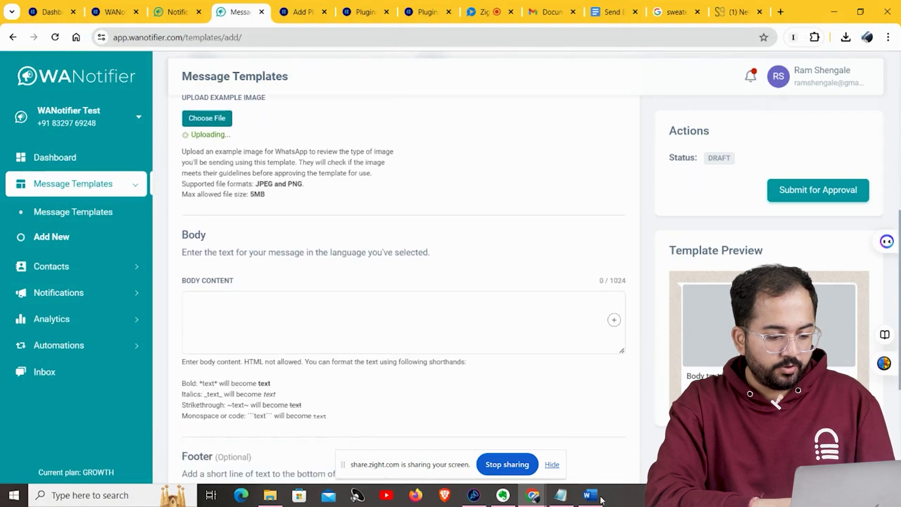
pyautogui.click(230, 401)
pyautogui.hotkey('ctrl', 'v')
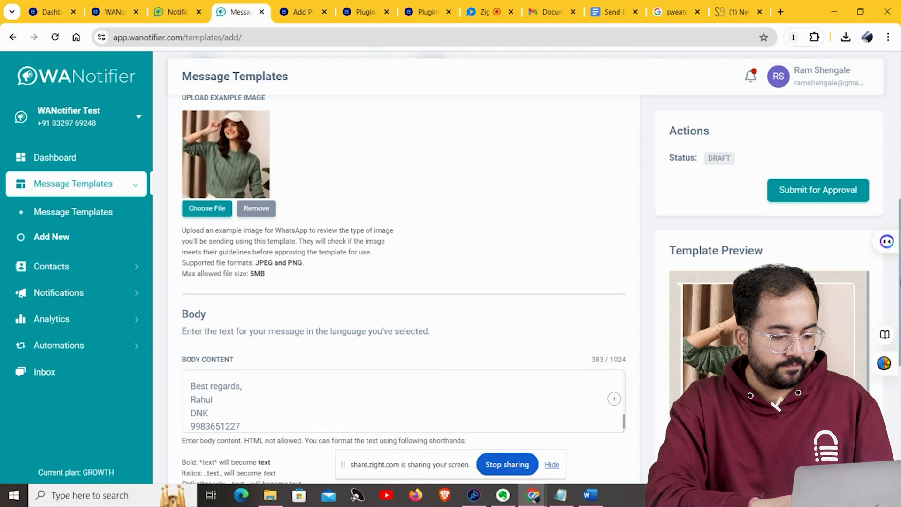
pyautogui.scroll(-6, 271, 308)
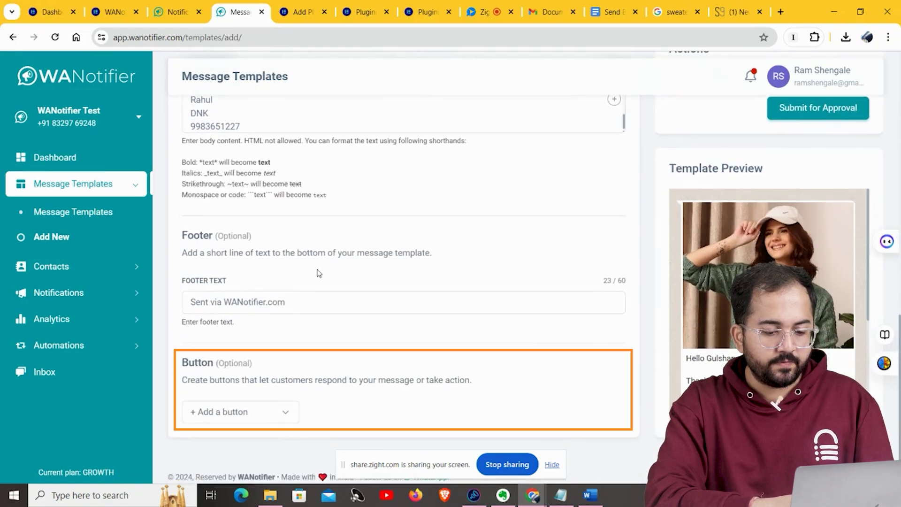
# Add a Visit Website button pointing to the store URL.
pyautogui.click(240, 411)
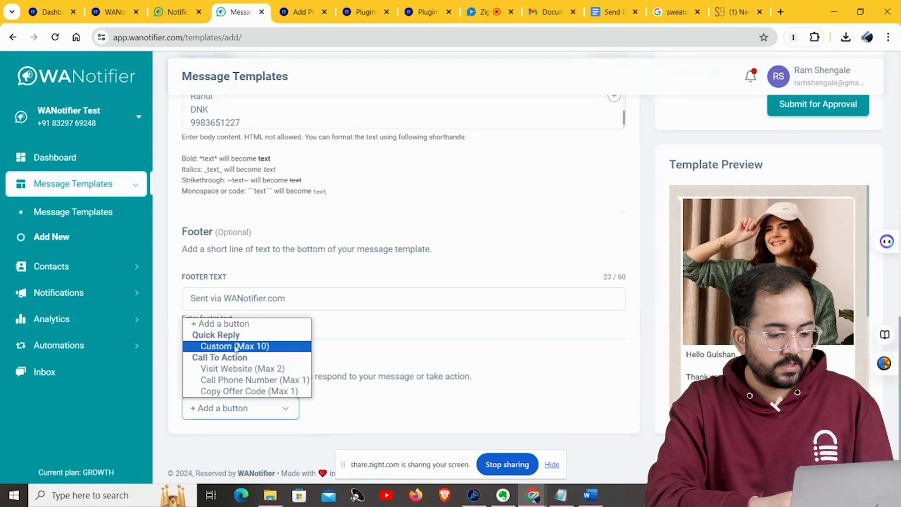
pyautogui.click(274, 368)
pyautogui.click(468, 384)
pyautogui.hotkey('ctrl', 'v')
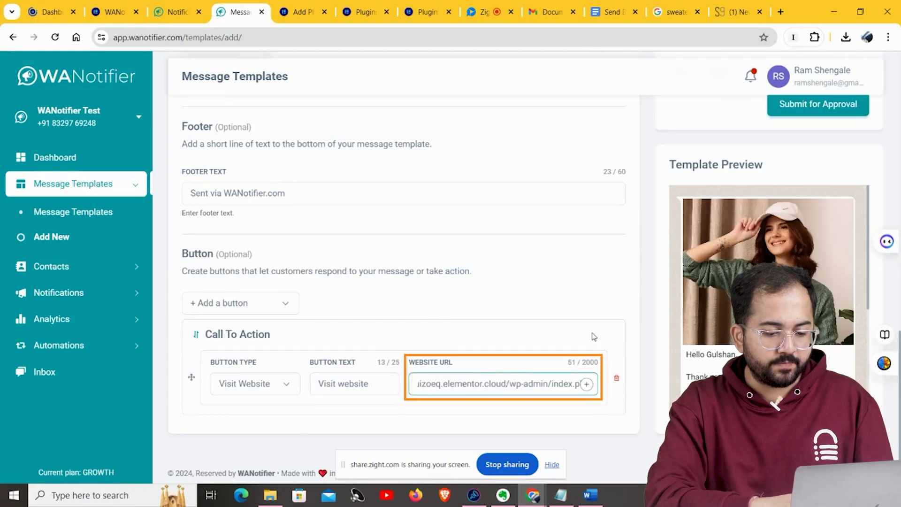
pyautogui.click(443, 303)
# Submit the new_order_placed template for WhatsApp approval and confirm with OK.
pyautogui.scroll(15, 450, 296)
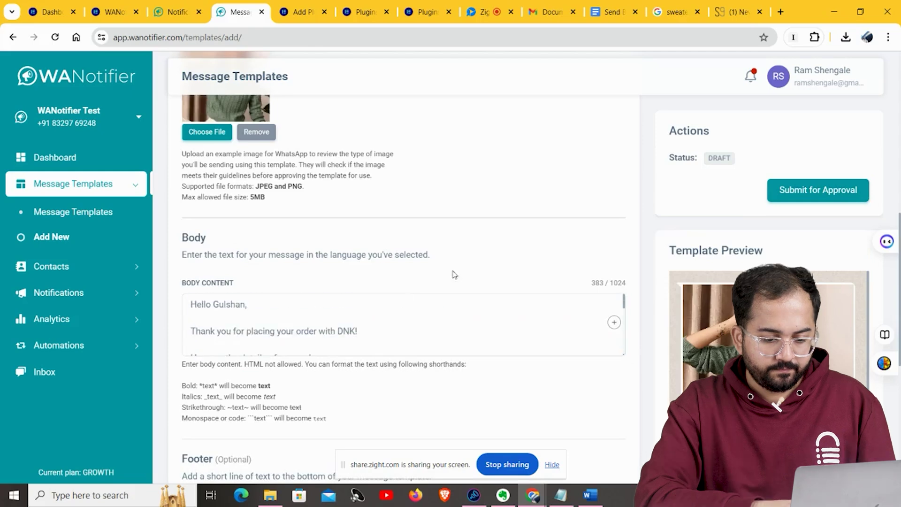
pyautogui.click(819, 191)
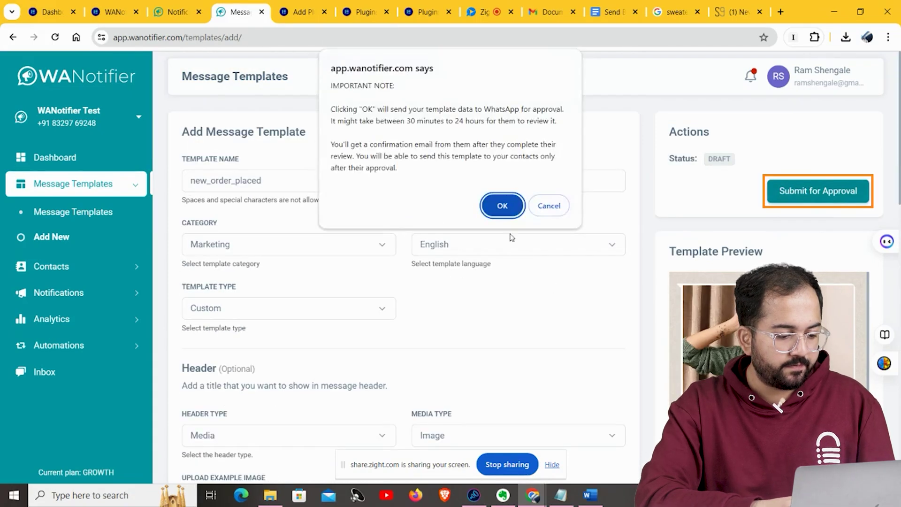
pyautogui.click(499, 205)
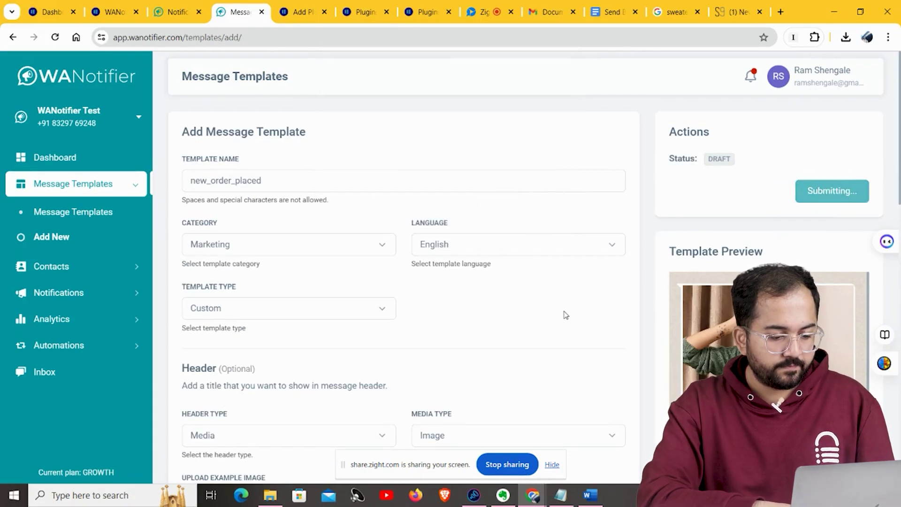